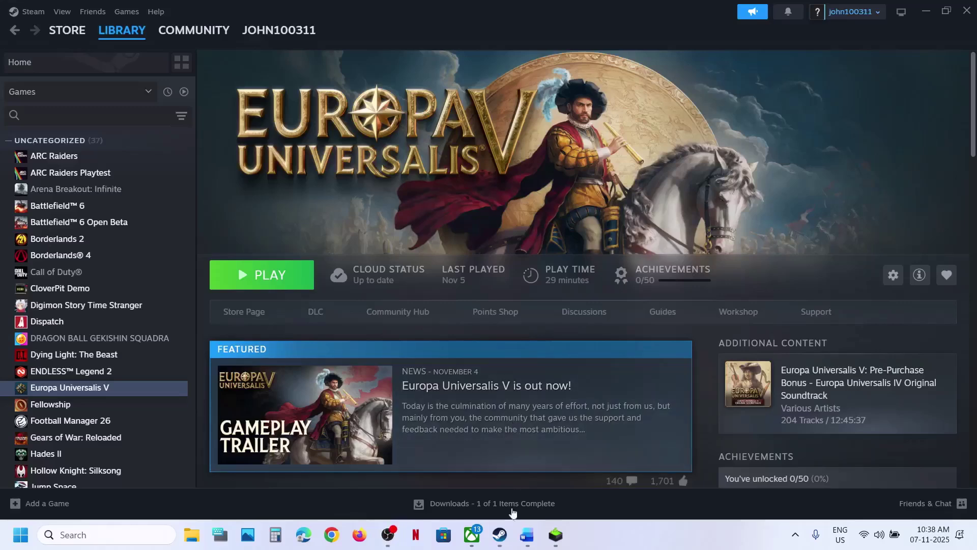
# Replace Europa Universalis V's Steam launch options with just -dx12 and close Properties
pyautogui.click(527, 535)
pyautogui.click(451, 113)
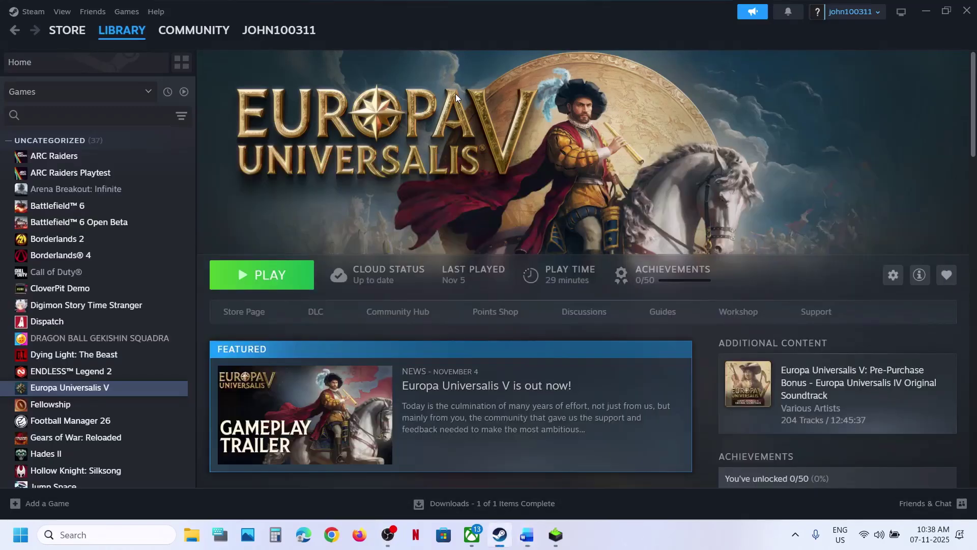
pyautogui.rightClick(100, 382)
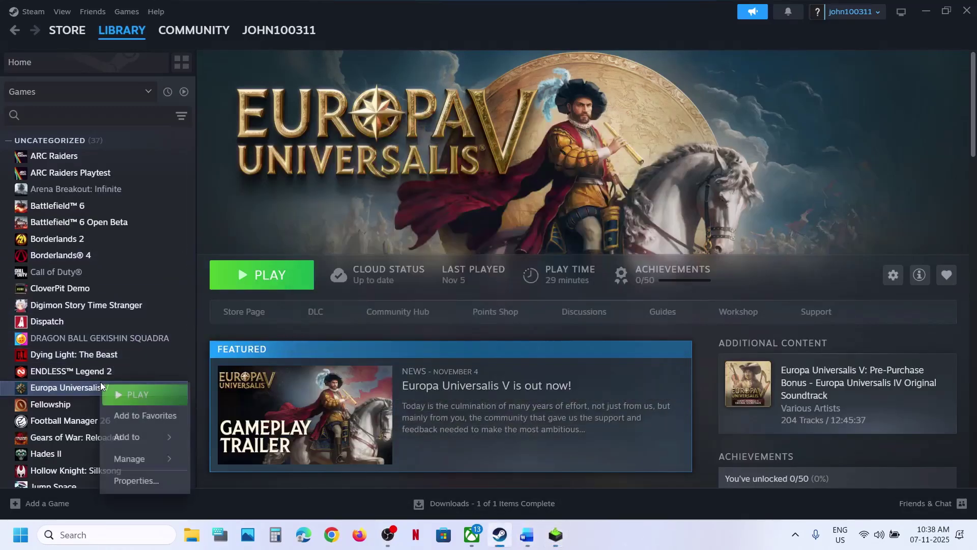
pyautogui.click(137, 481)
pyautogui.click(463, 363)
pyautogui.hotkey('ctrl', 'a')
pyautogui.write('-dx12')
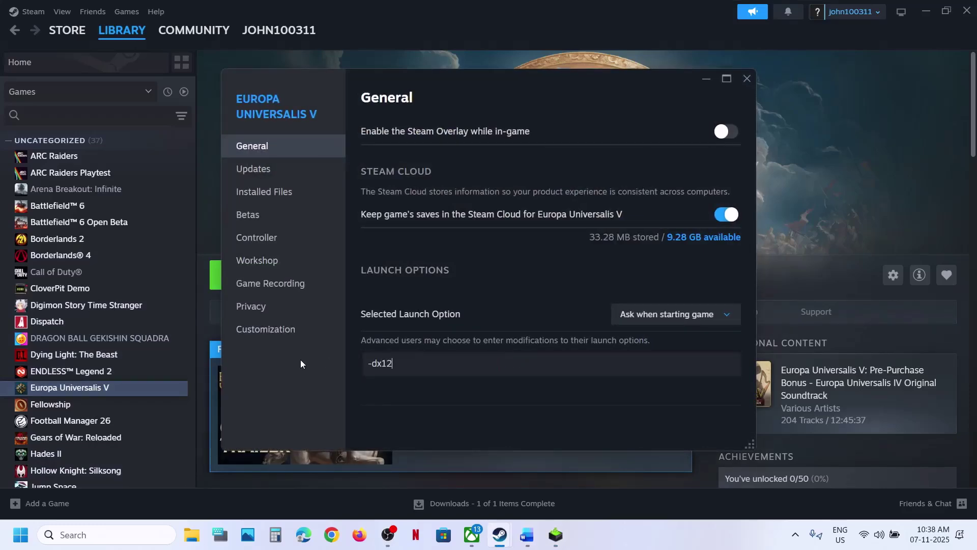
pyautogui.click(748, 79)
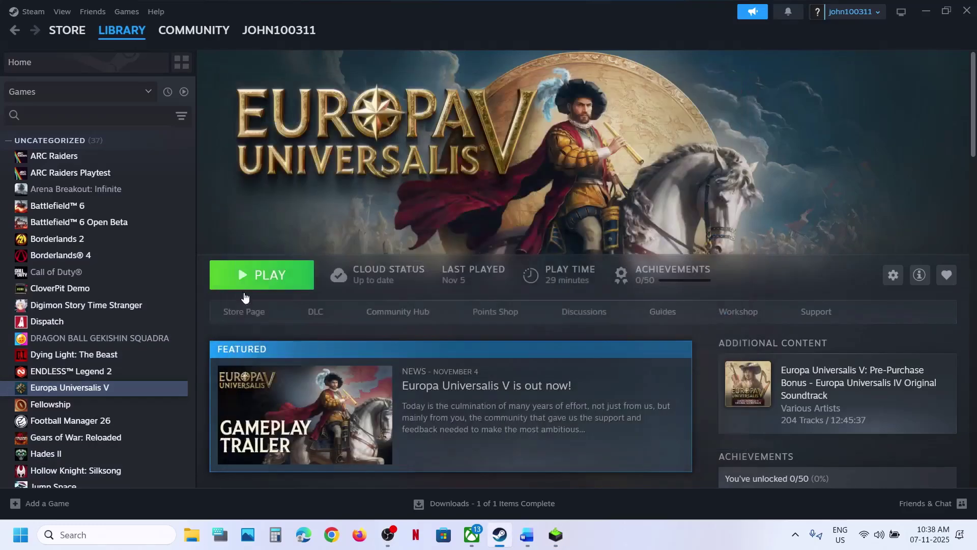
pyautogui.click(528, 536)
# Paste '-dx12 -graphic_preset=very_low' from the Word notes into the game's launch options
pyautogui.keyDown('shift'); pyautogui.click(46, 358); pyautogui.keyUp('shift')
pyautogui.hotkey('ctrl', 'c')
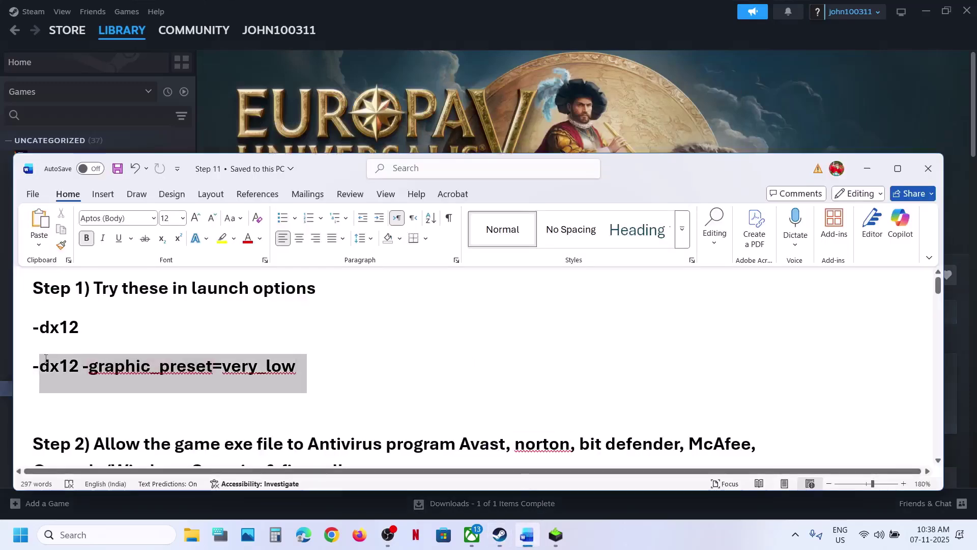
pyautogui.click(7, 387)
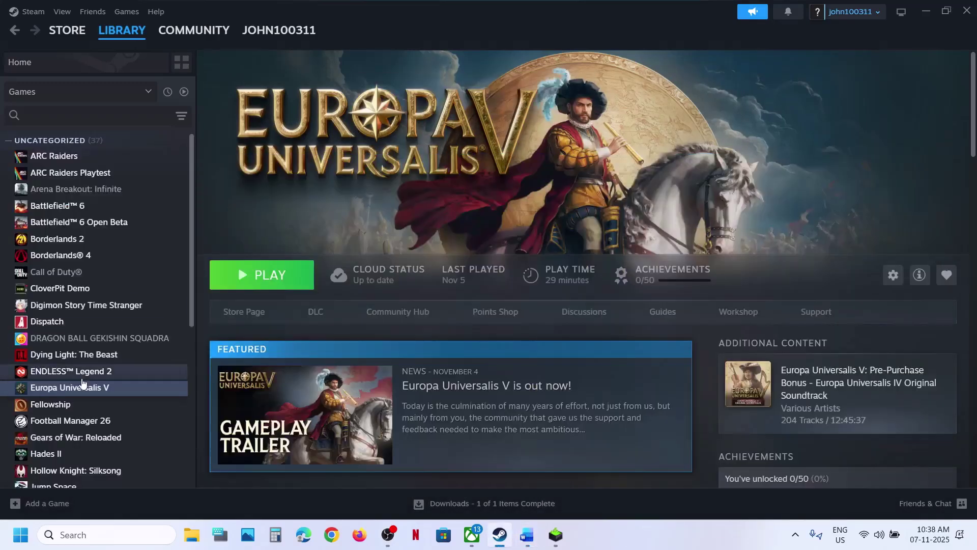
pyautogui.rightClick(76, 391)
pyautogui.click(107, 483)
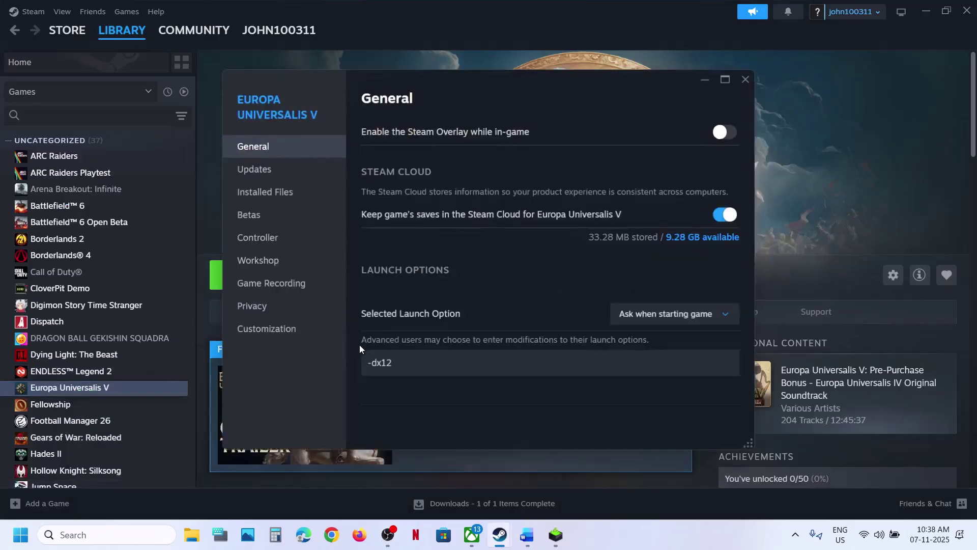
pyautogui.doubleClick(379, 363)
pyautogui.hotkey('ctrl', 'v')
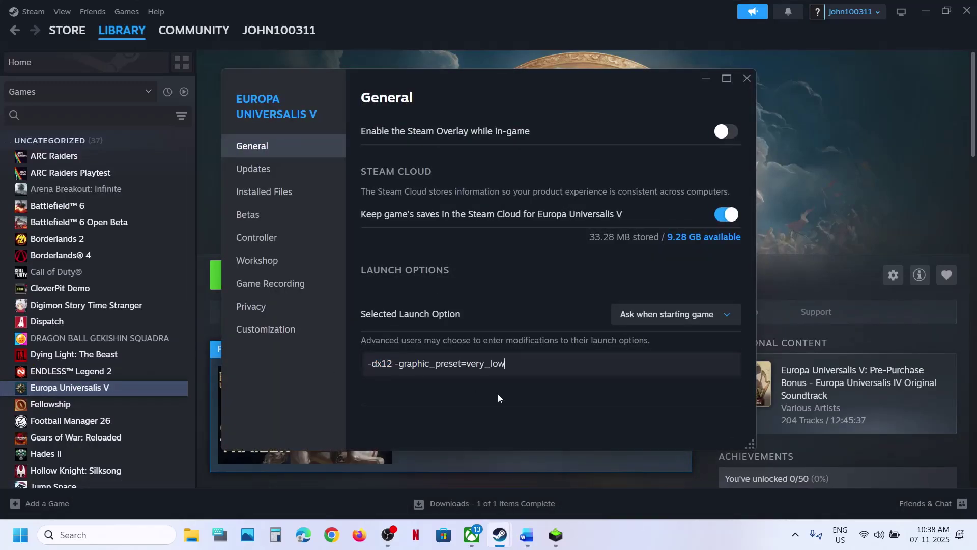
pyautogui.click(744, 80)
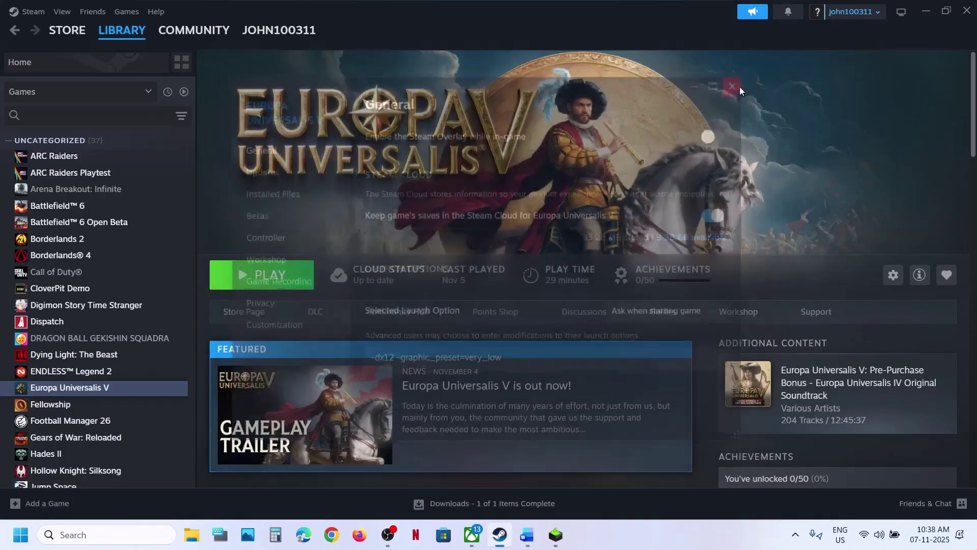
# Reopen the game's Properties and clear the launch options entirely
pyautogui.rightClick(125, 390)
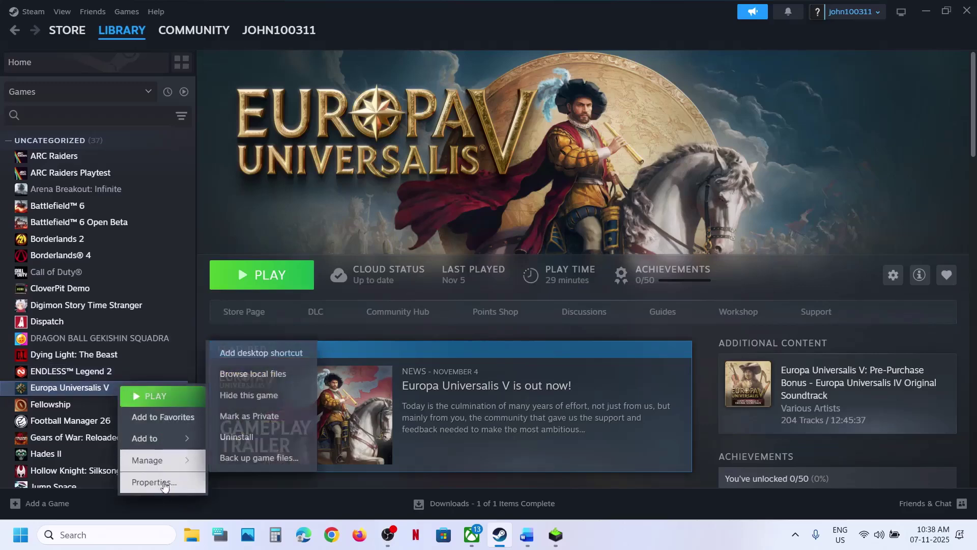
pyautogui.click(161, 489)
pyautogui.tripleClick(495, 361)
pyautogui.press('BackSpace')
pyautogui.click(747, 79)
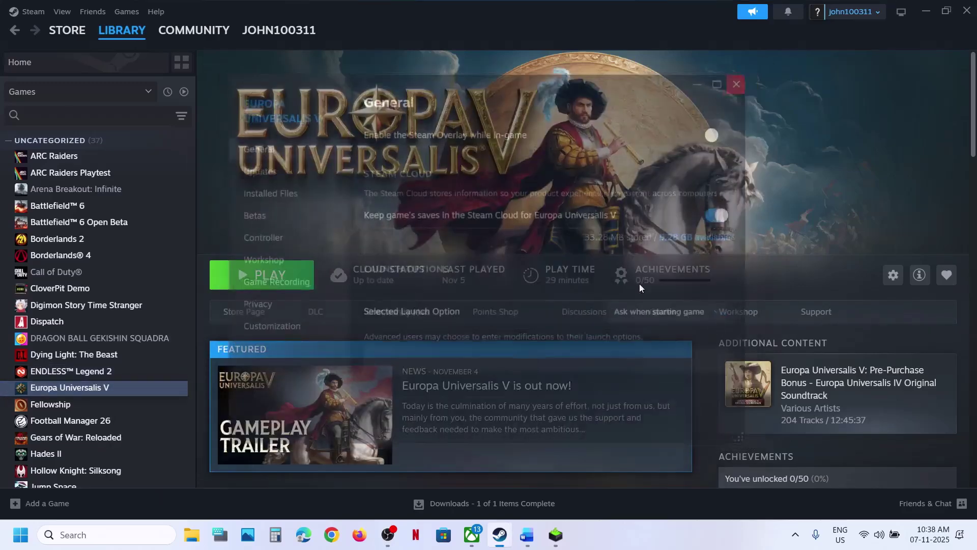
# Scroll the Word notes, return to Steam, and open Windows Settings with Win+I
pyautogui.click(532, 541)
pyautogui.scroll(-2, 404, 349)
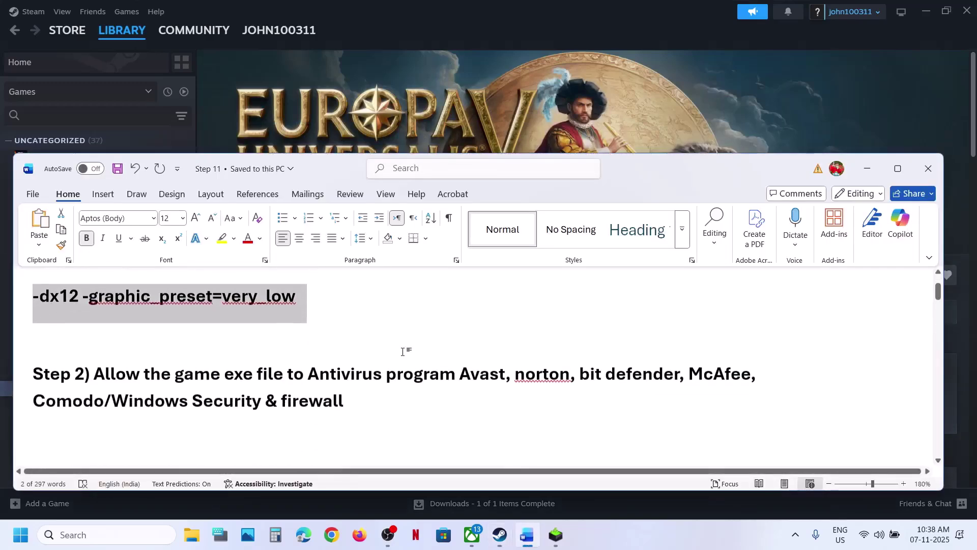
pyautogui.click(504, 130)
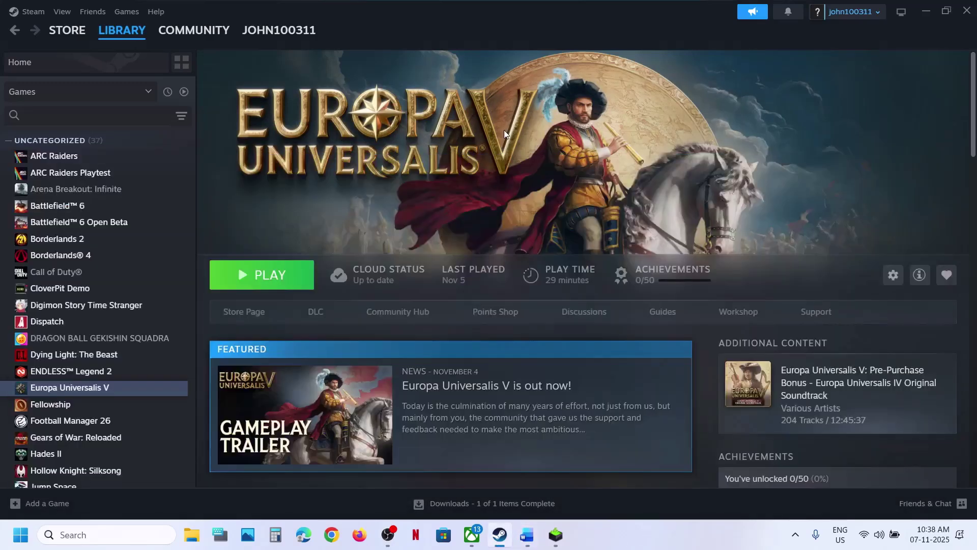
pyautogui.press('super+i')
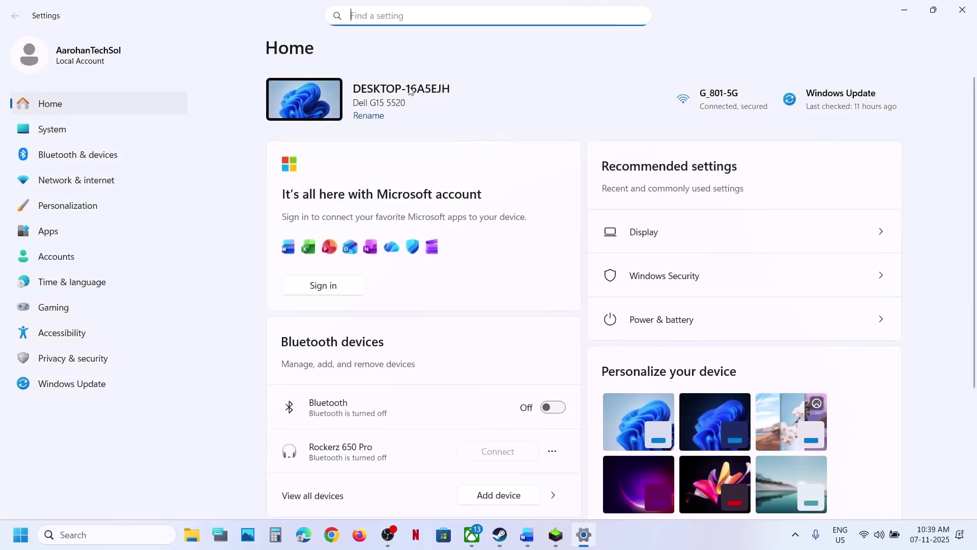
# Go through Privacy & security, Windows Security and ransomware protection to Controlled folder access's allowed apps, approving UAC
pyautogui.click(97, 361)
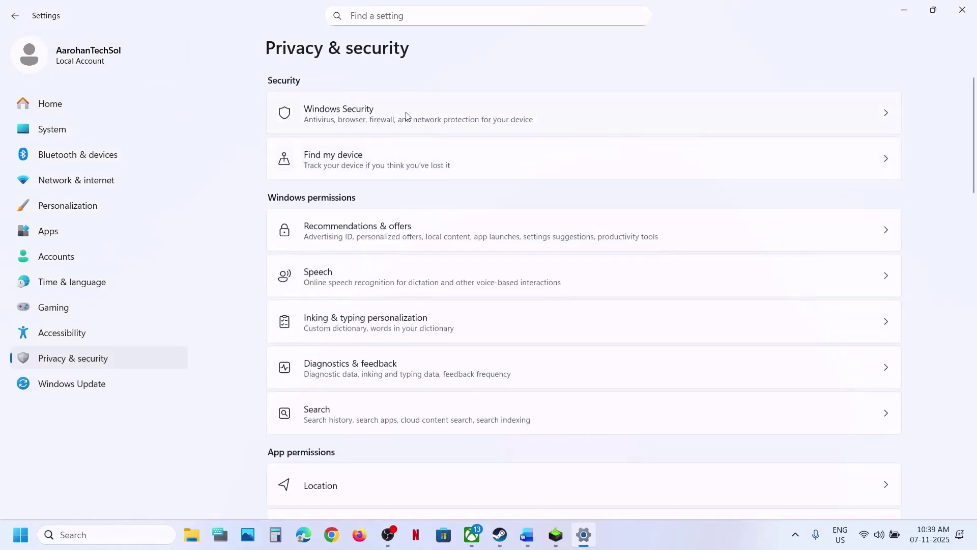
pyautogui.click(396, 112)
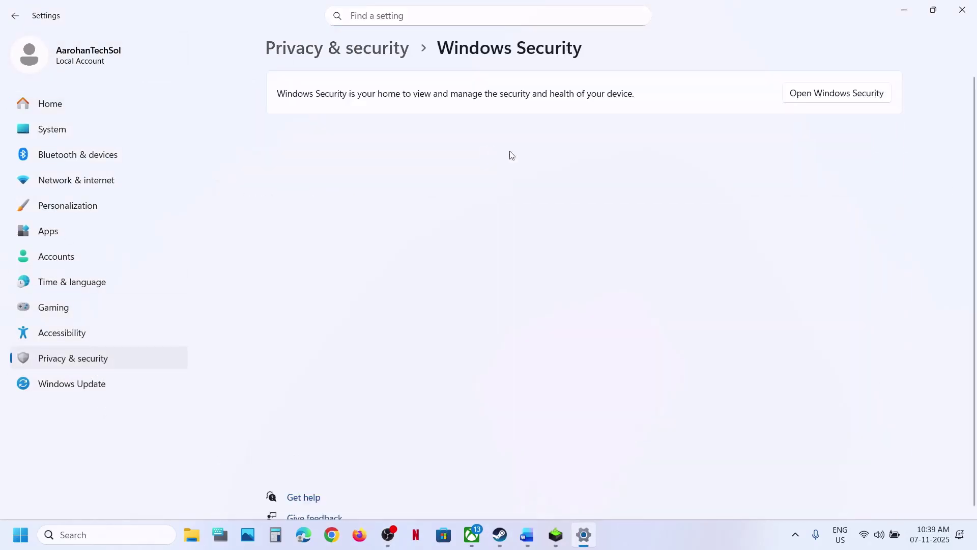
pyautogui.click(367, 183)
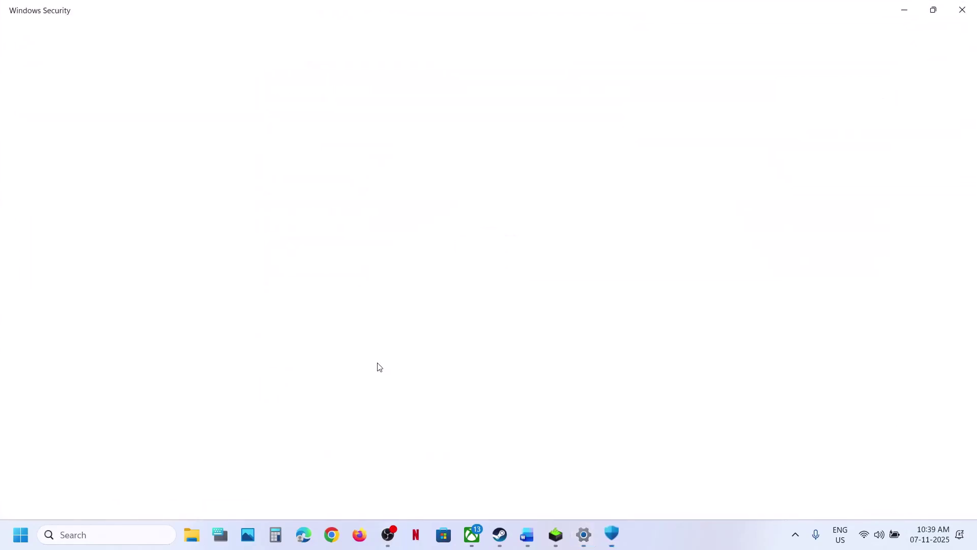
pyautogui.scroll(-3, 313, 492)
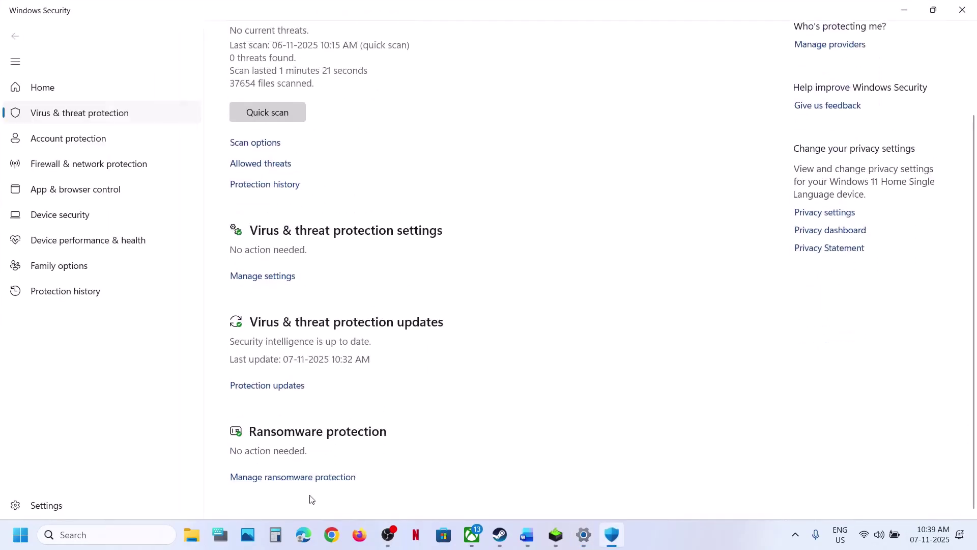
pyautogui.click(298, 477)
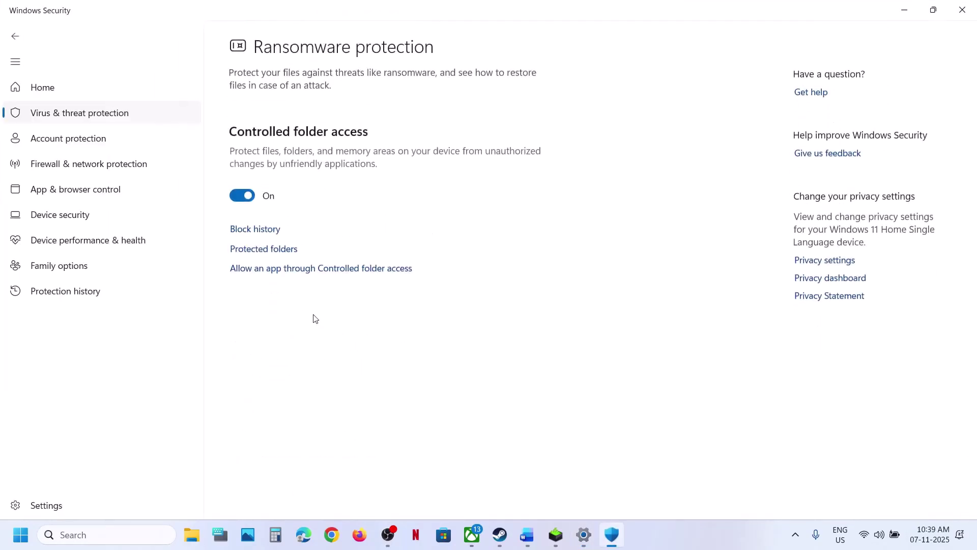
pyautogui.click(304, 269)
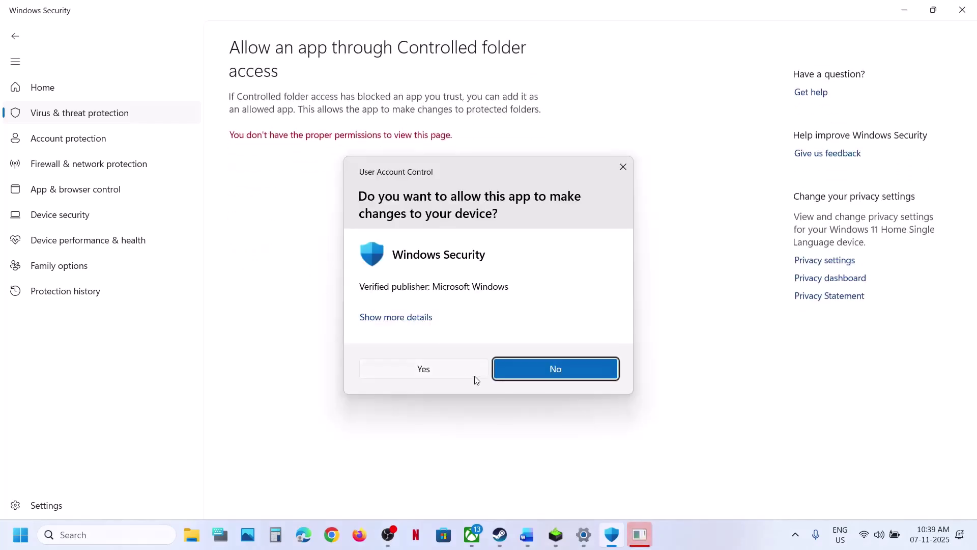
pyautogui.click(463, 375)
pyautogui.scroll(-3, 285, 131)
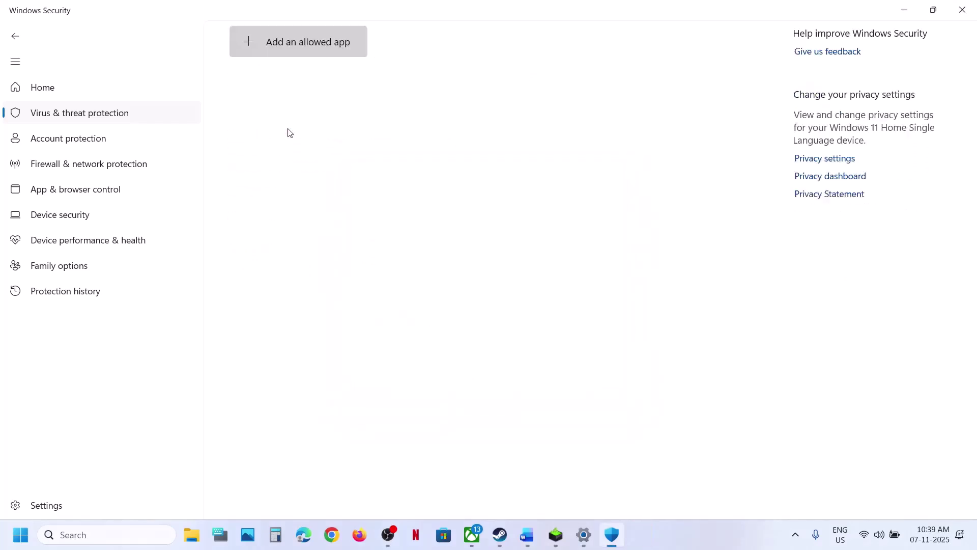
# Browse to Europa Universalis V's binaries folder and pick eu5 as an allowed app
pyautogui.click(291, 51)
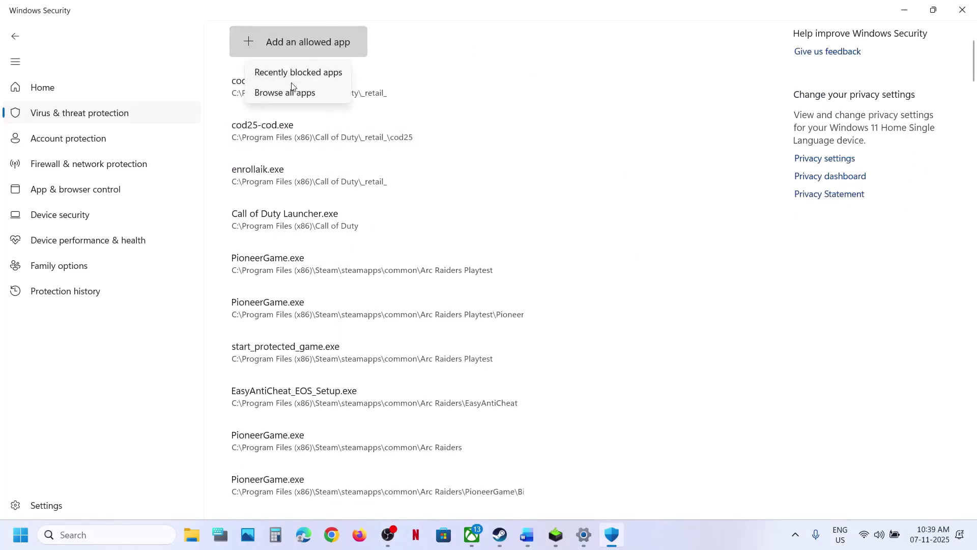
pyautogui.click(291, 93)
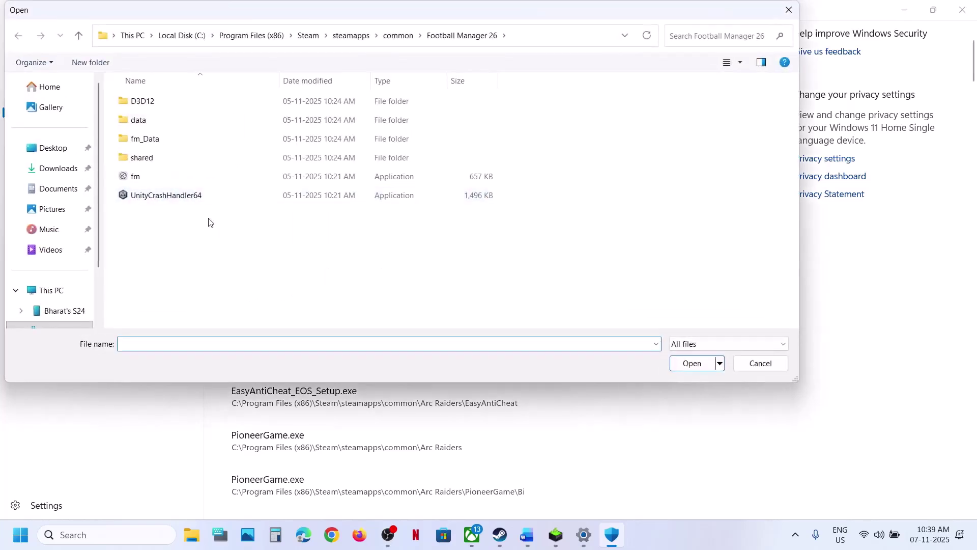
pyautogui.click(378, 36)
pyautogui.click(387, 38)
pyautogui.click(387, 39)
pyautogui.doubleClick(175, 158)
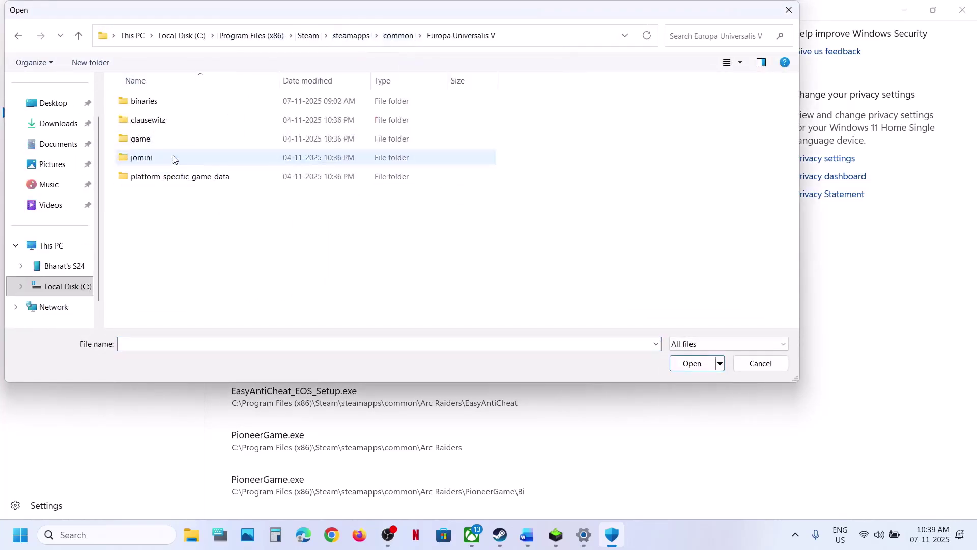
pyautogui.doubleClick(155, 101)
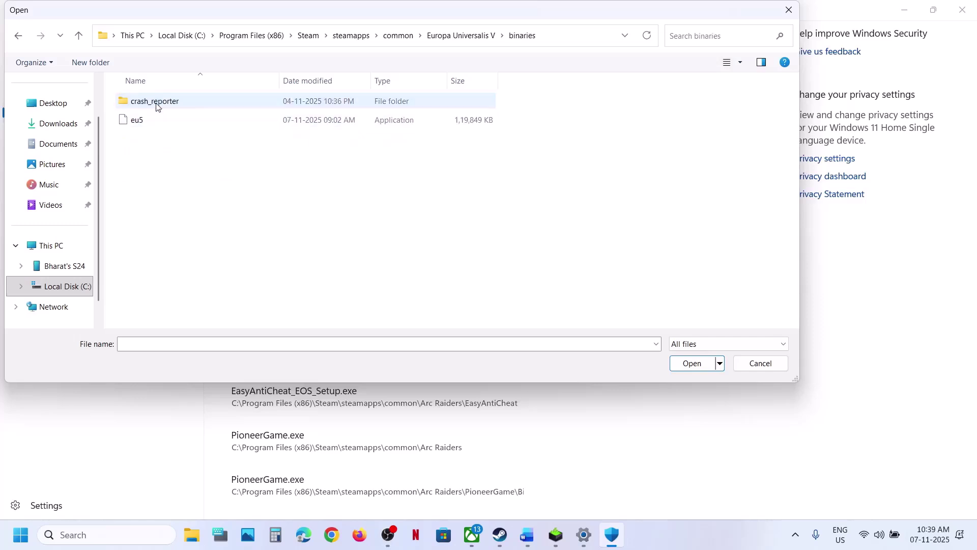
pyautogui.click(148, 123)
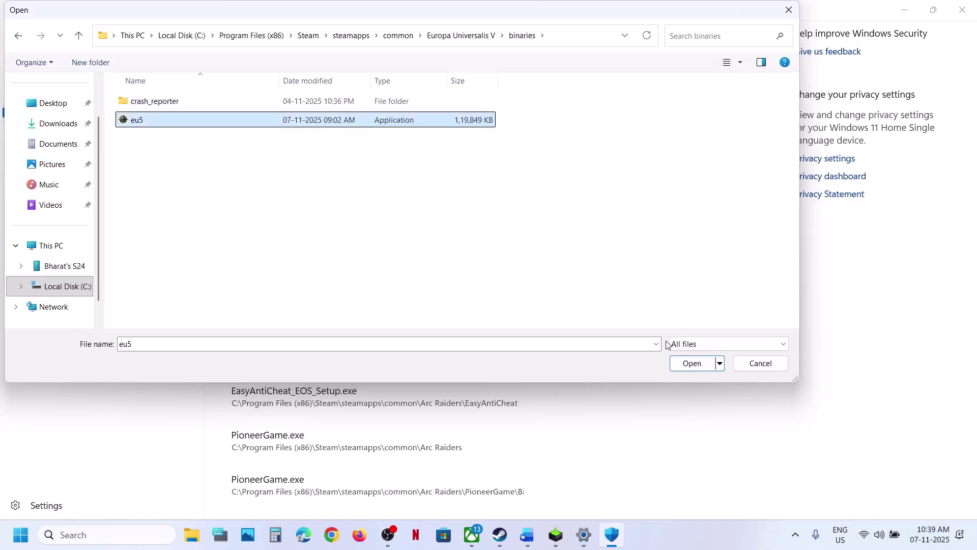
pyautogui.click(692, 363)
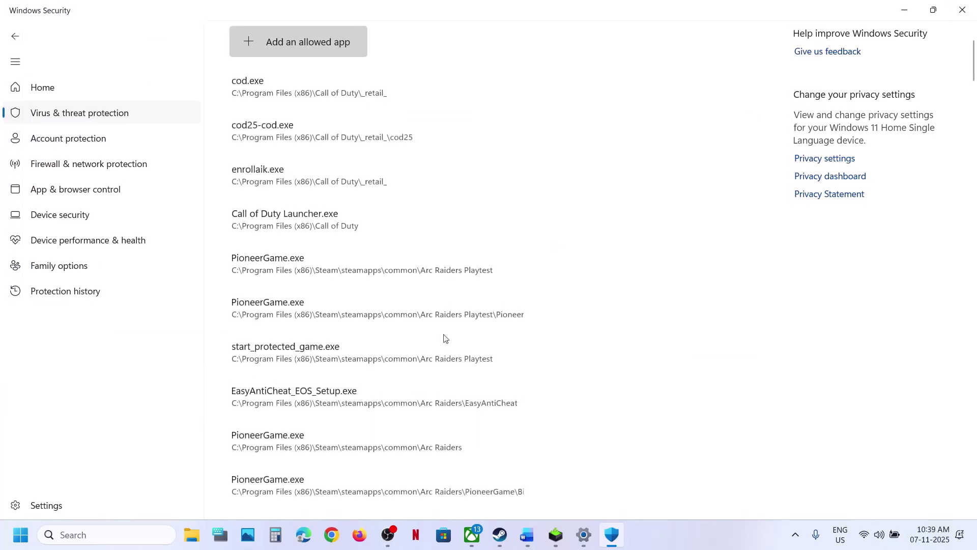
# Browse the game and jomini folders for another app, then close the picker without choosing
pyautogui.click(302, 44)
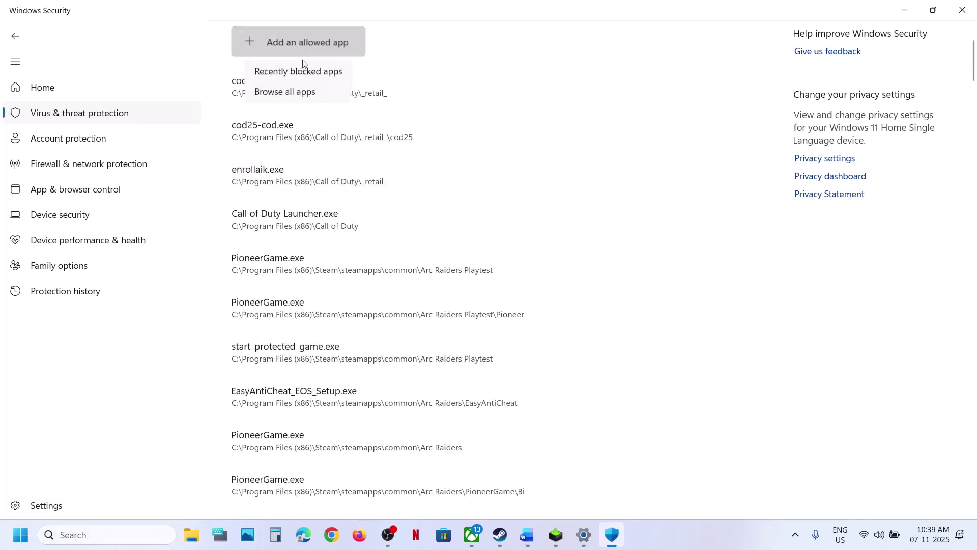
pyautogui.click(303, 93)
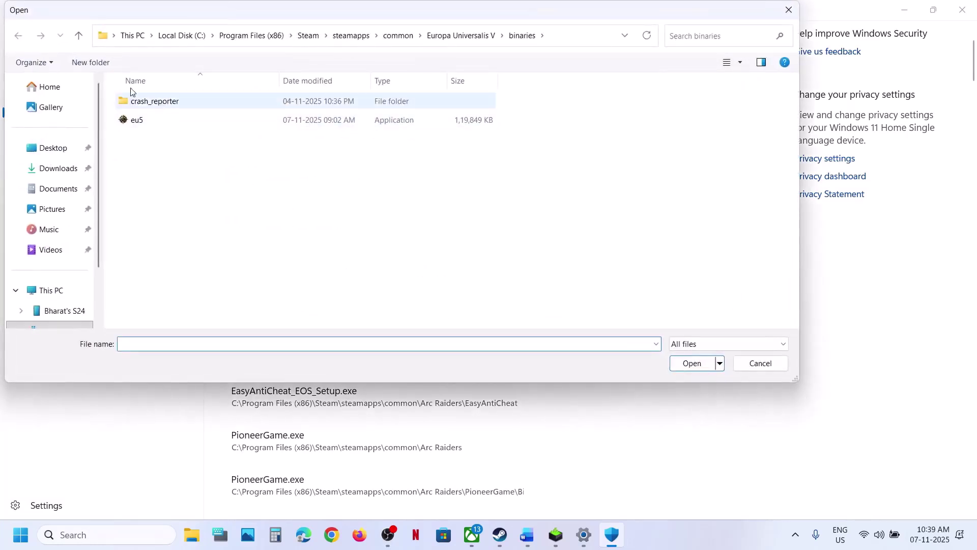
pyautogui.click(79, 36)
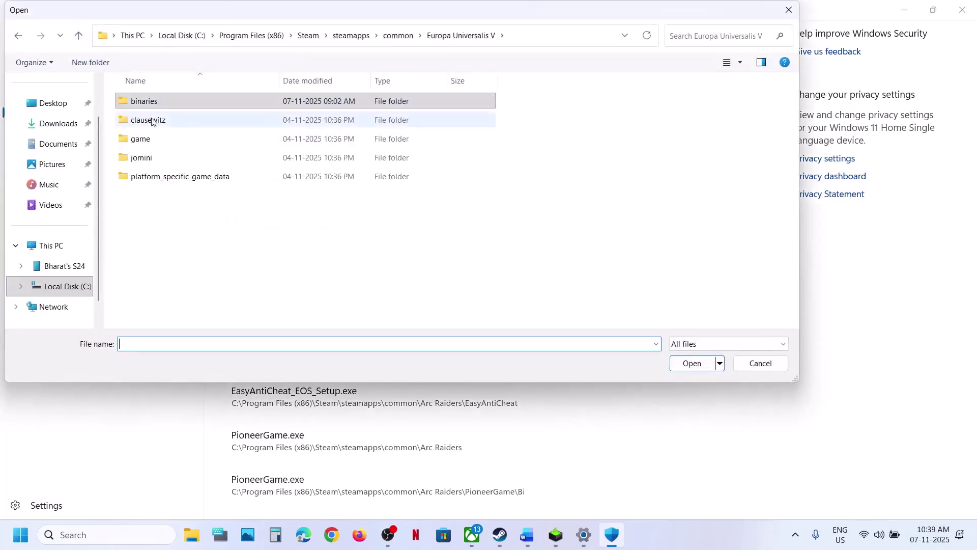
pyautogui.doubleClick(143, 136)
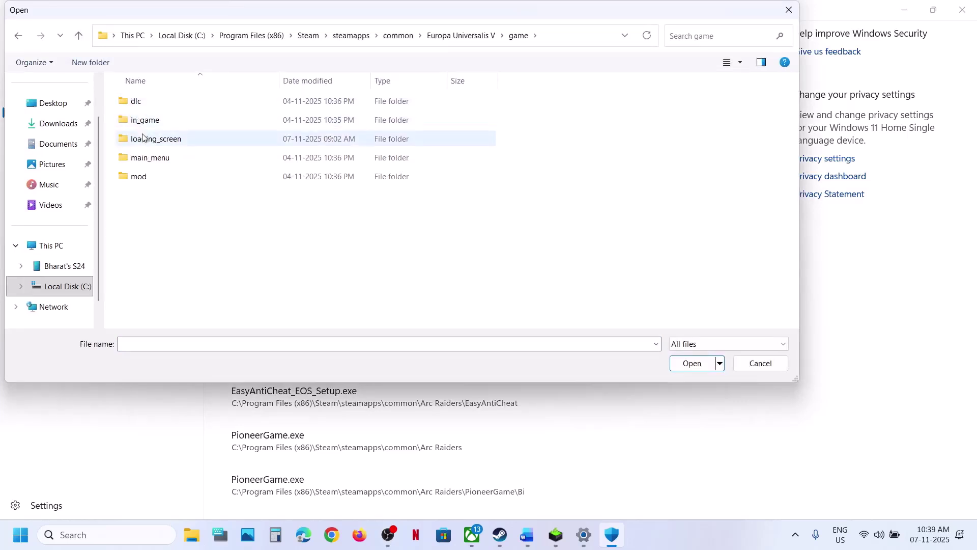
pyautogui.click(79, 36)
pyautogui.click(156, 163)
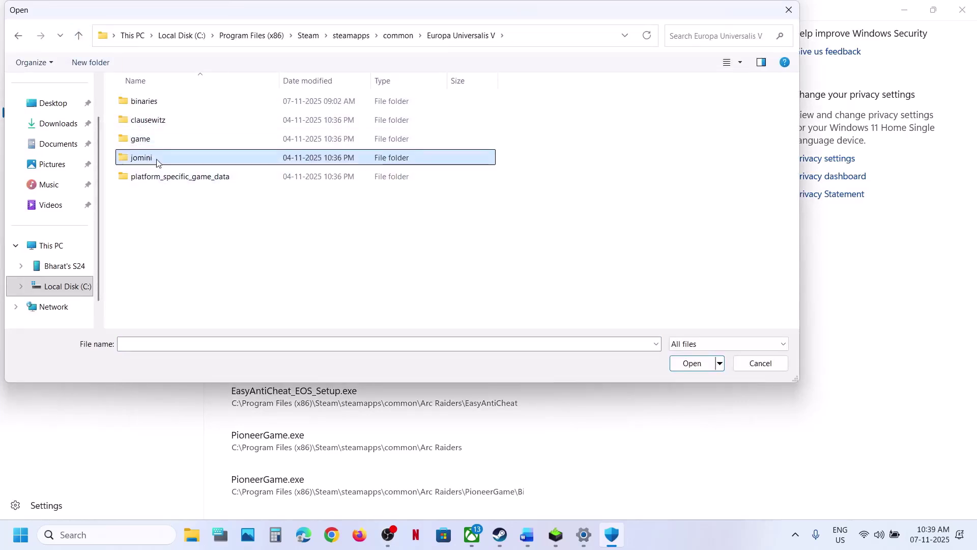
pyautogui.doubleClick(157, 160)
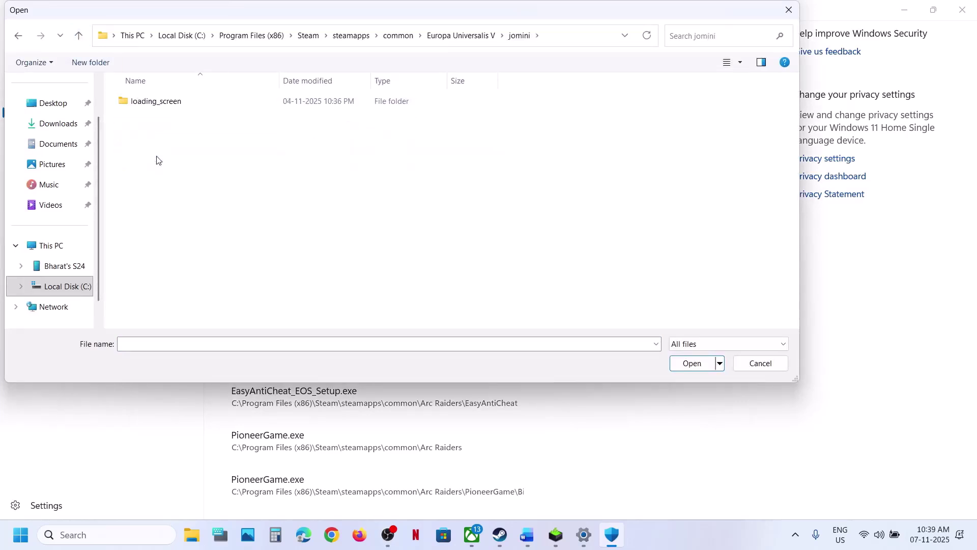
pyautogui.click(790, 10)
# Close Windows Security and reach Windows Defender Firewall via Control Panel's System and Security
pyautogui.click(963, 10)
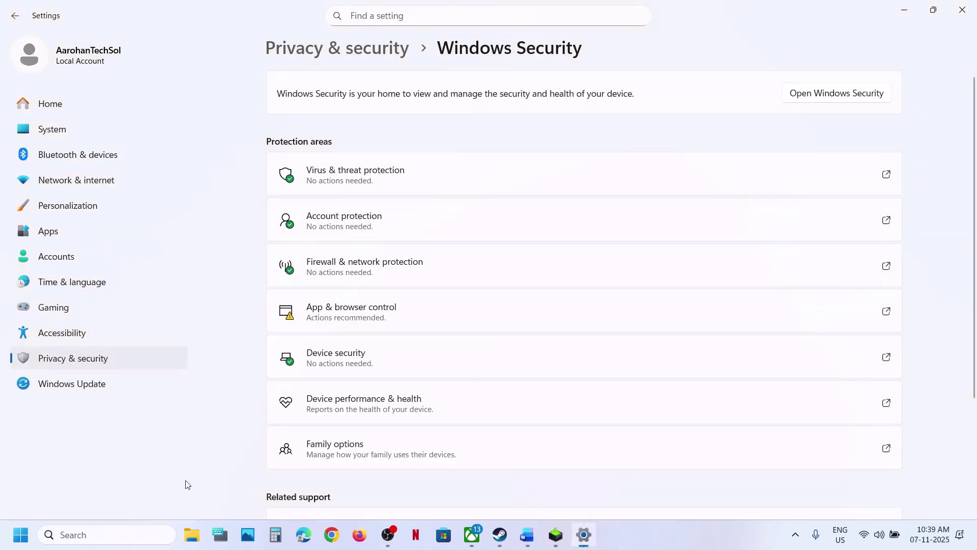
pyautogui.click(147, 535)
pyautogui.write('control')
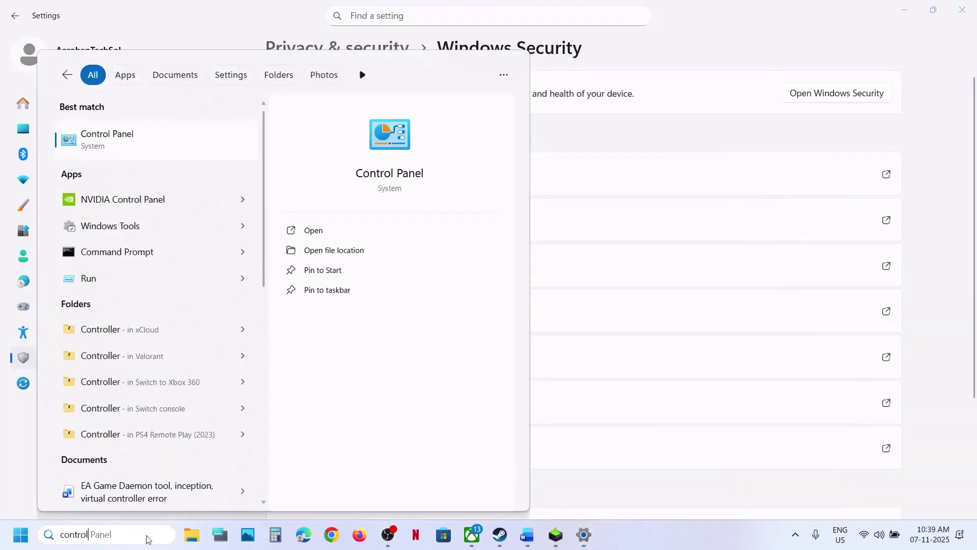
pyautogui.press('Return')
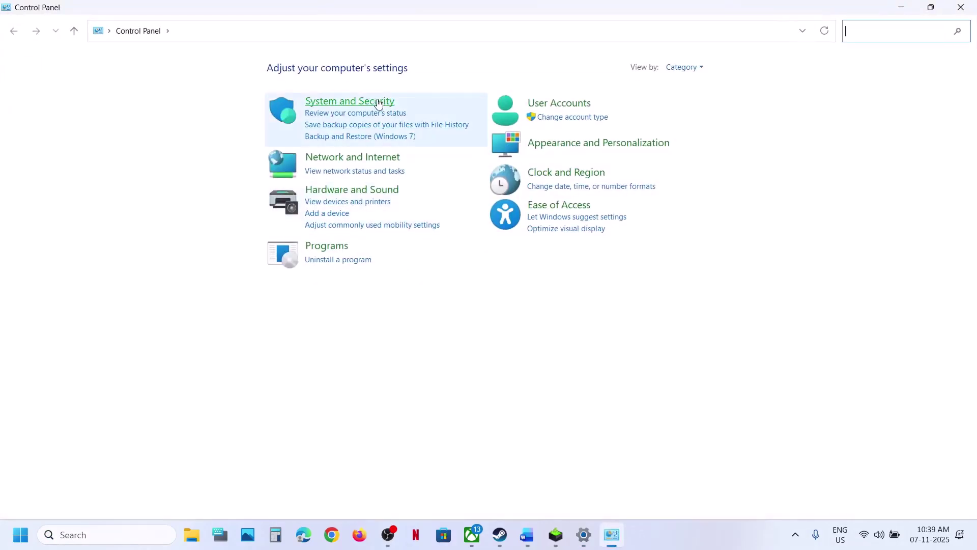
pyautogui.click(378, 102)
pyautogui.click(248, 115)
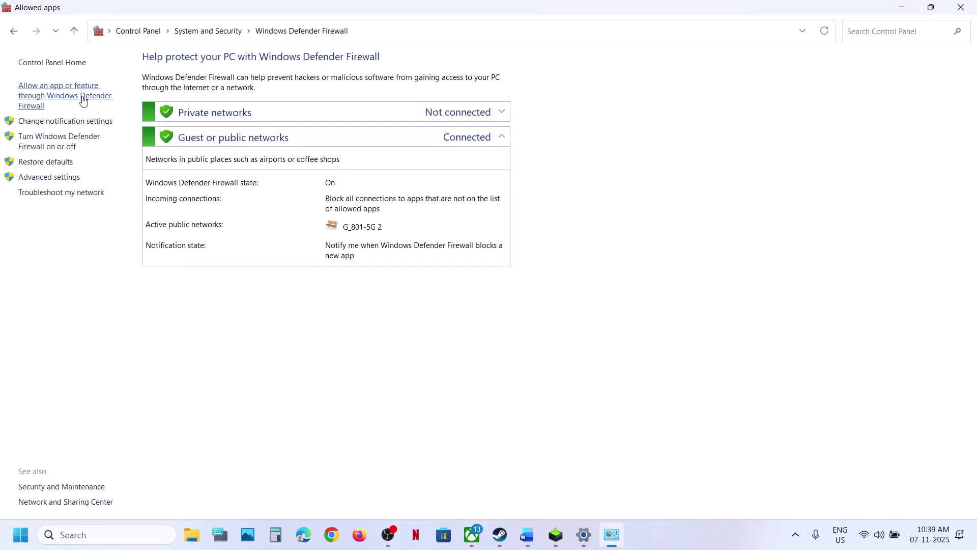
# Add binaries\eu5 to the firewall's allowed apps and dismiss the already-excepted message
pyautogui.click(641, 330)
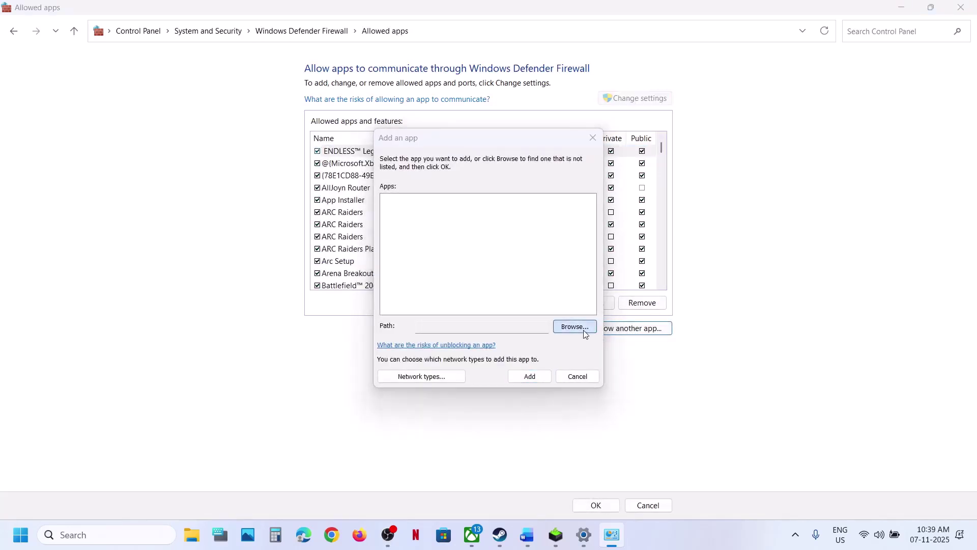
pyautogui.click(584, 329)
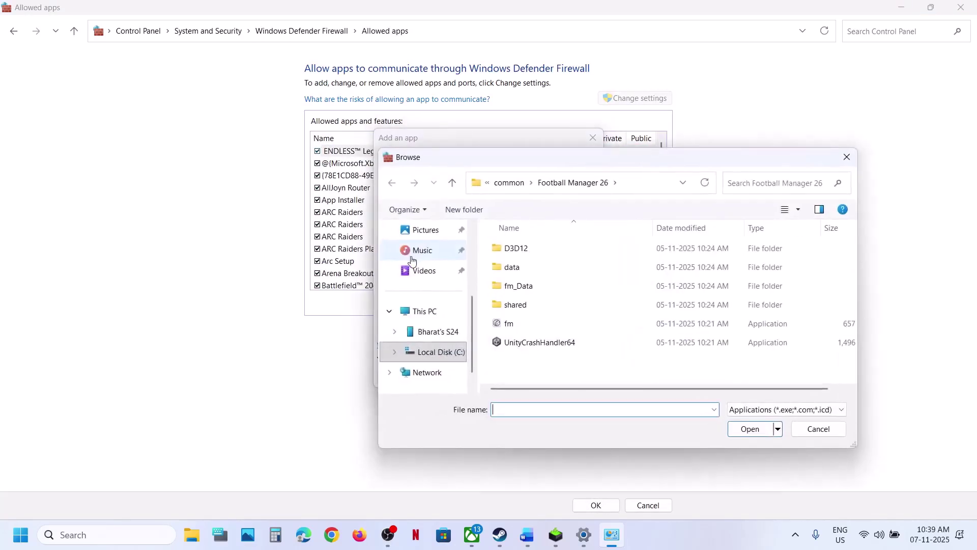
pyautogui.click(516, 187)
pyautogui.doubleClick(556, 306)
pyautogui.doubleClick(524, 249)
pyautogui.click(525, 267)
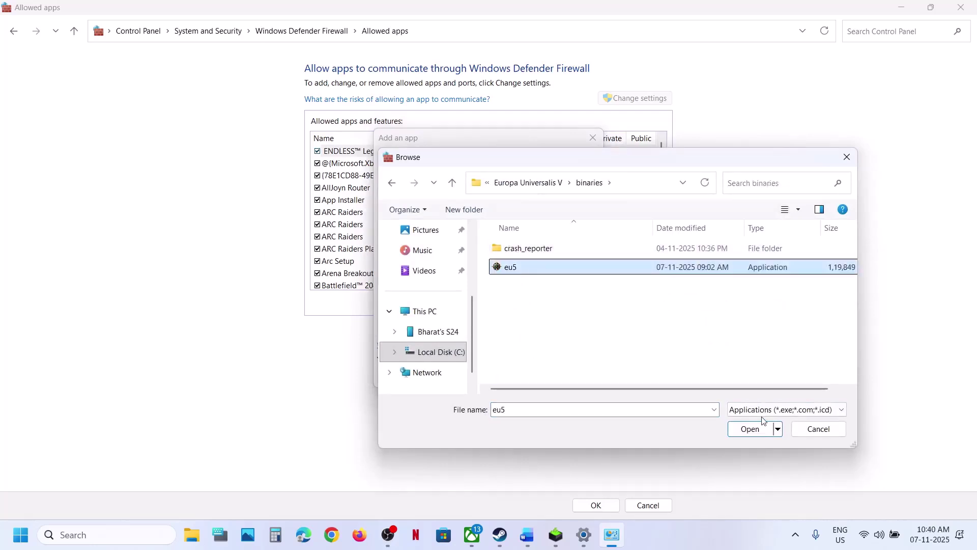
pyautogui.click(745, 433)
pyautogui.click(526, 377)
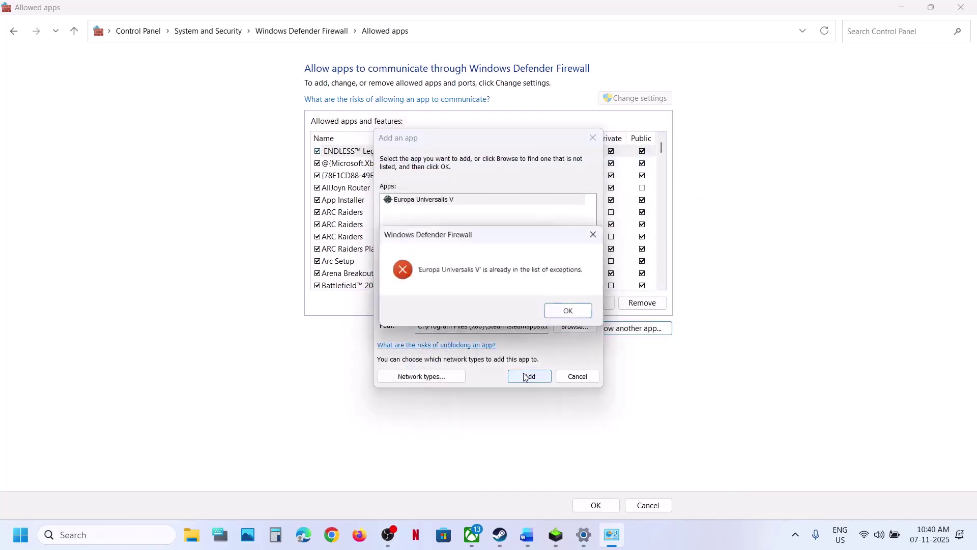
pyautogui.click(570, 312)
# Close the Add an app, allowed apps and Settings windows
pyautogui.click(594, 139)
pyautogui.click(970, 8)
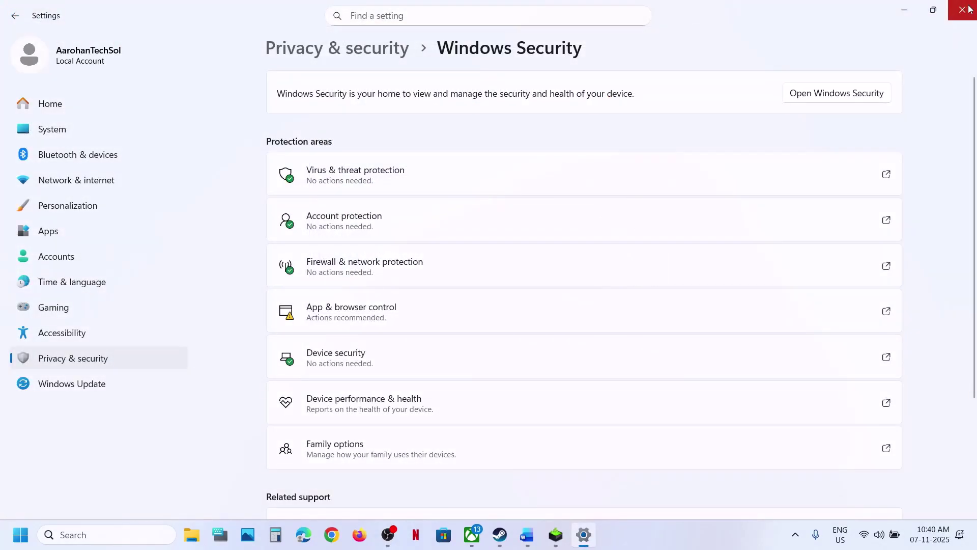
pyautogui.click(969, 8)
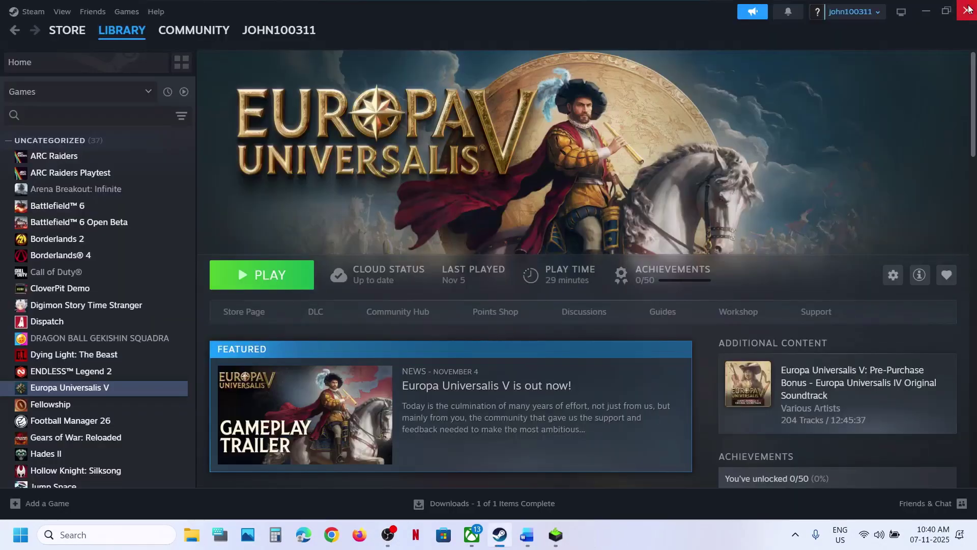
# Read the guide's Step 2 antivirus and game exe note in Word, then return to Steam
pyautogui.click(530, 524)
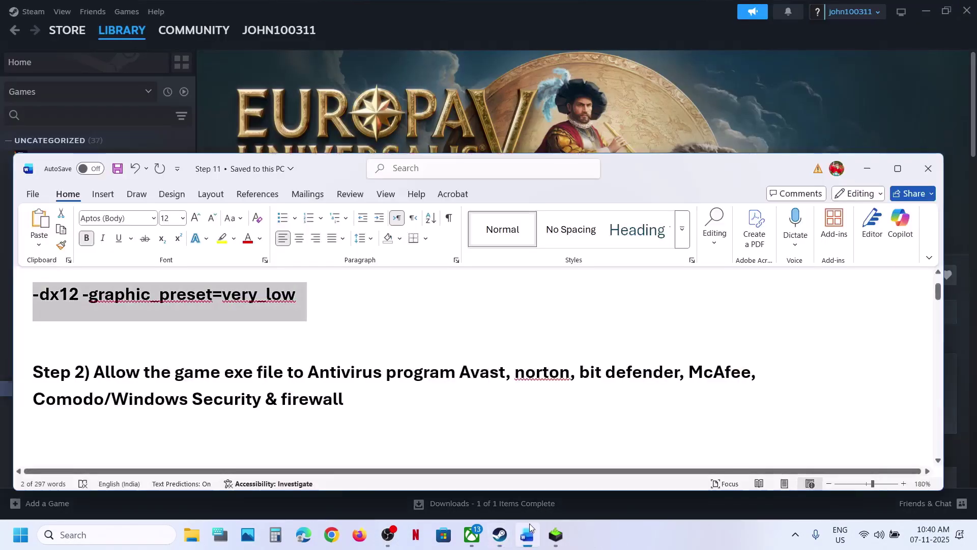
pyautogui.click(393, 377)
pyautogui.moveTo(465, 377); pyautogui.dragTo(752, 378)
pyautogui.click(178, 405)
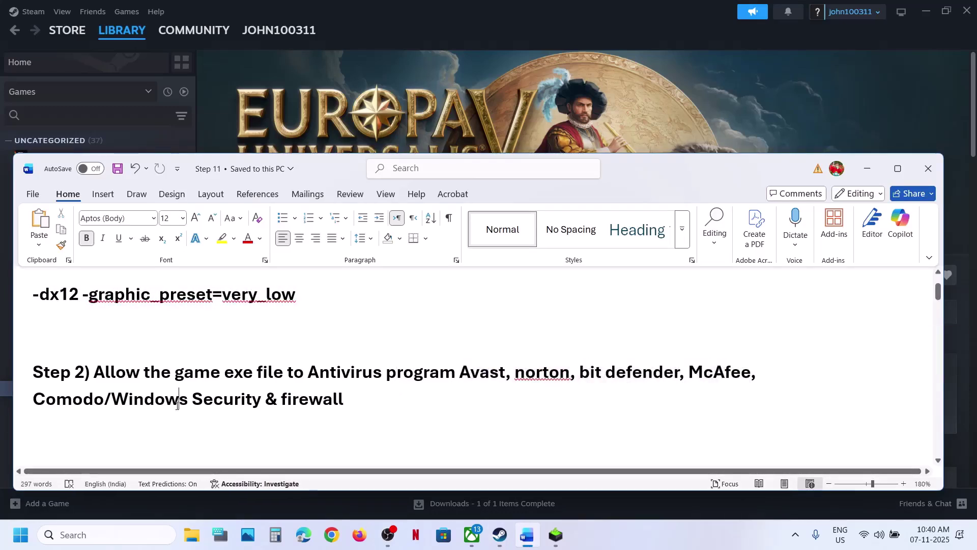
pyautogui.moveTo(191, 377); pyautogui.dragTo(448, 379)
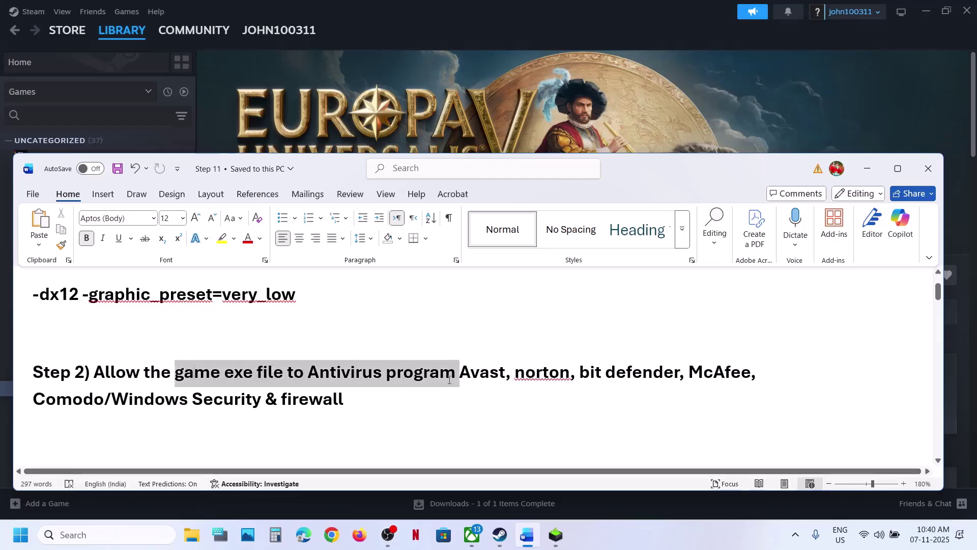
pyautogui.click(334, 399)
pyautogui.scroll(-3, 334, 404)
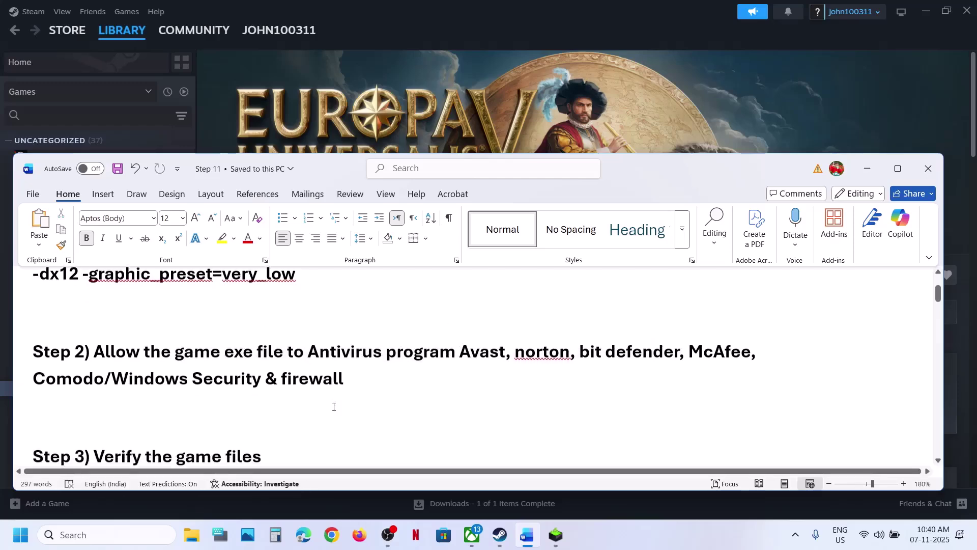
pyautogui.click(478, 90)
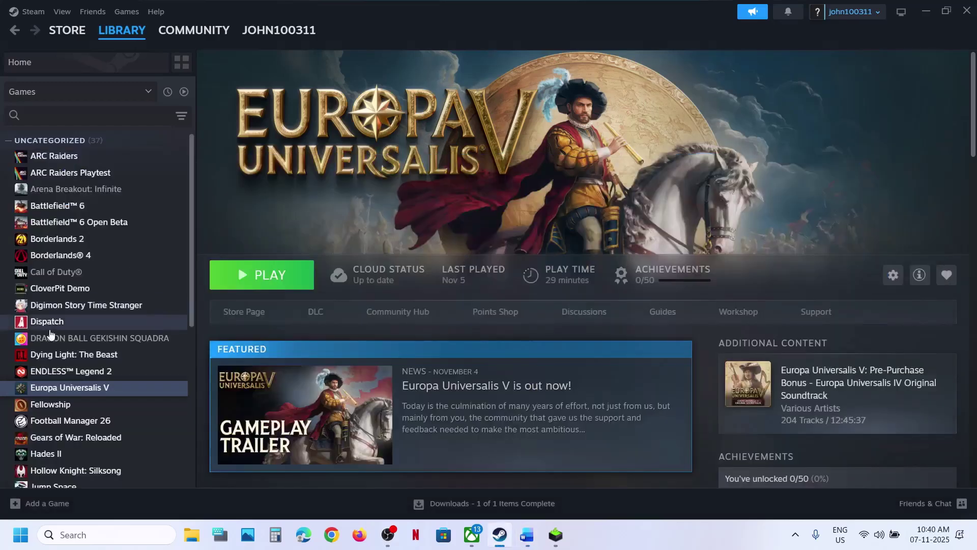
pyautogui.rightClick(60, 389)
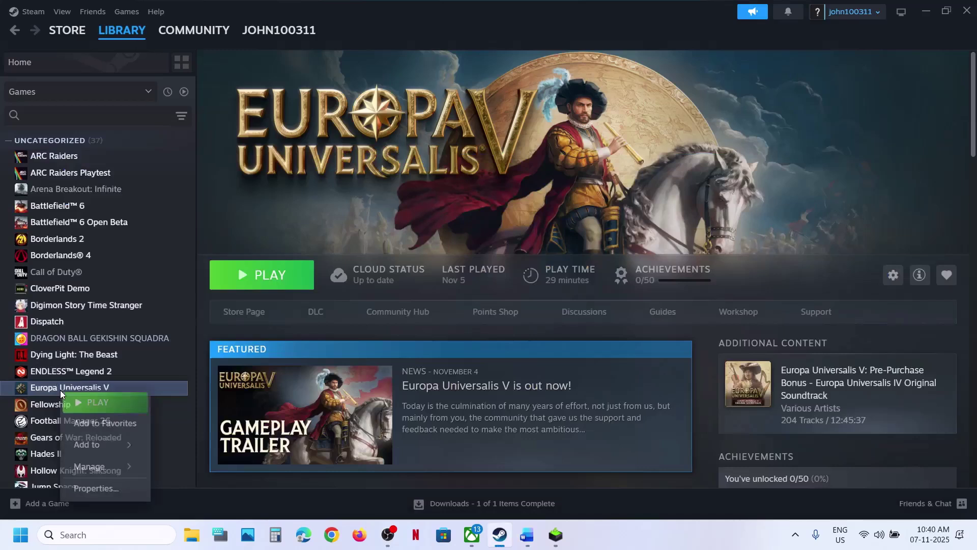
pyautogui.click(109, 490)
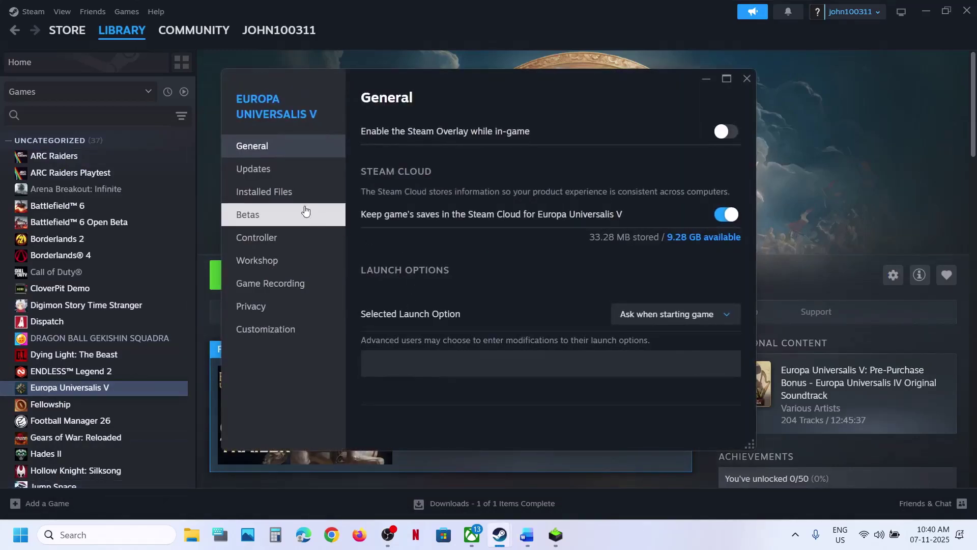
pyautogui.click(283, 192)
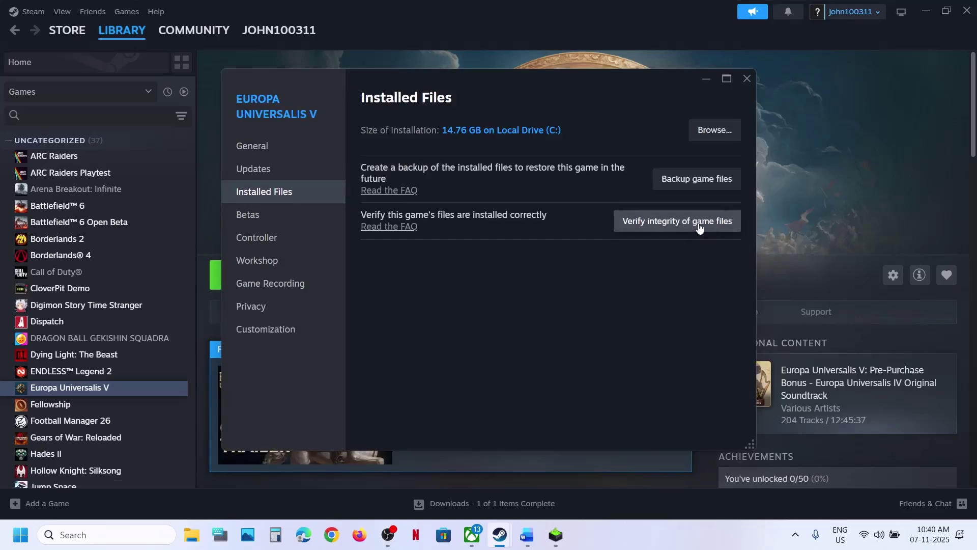
pyautogui.click(747, 78)
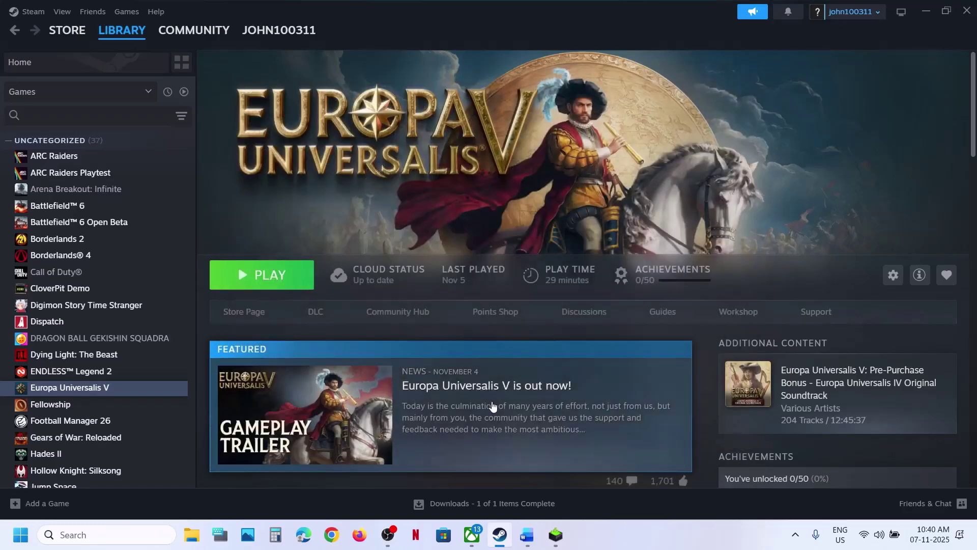
pyautogui.click(527, 534)
# Read the guide's Step 4 installation-folder note in Word and return to Steam
pyautogui.scroll(-1, 336, 367)
pyautogui.scroll(-1, 336, 367)
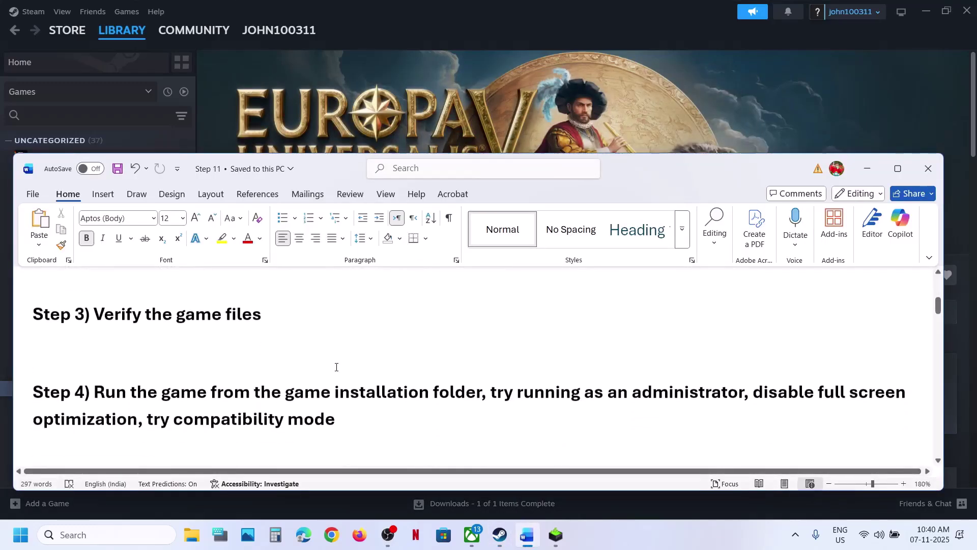
pyautogui.moveTo(181, 383); pyautogui.dragTo(514, 383)
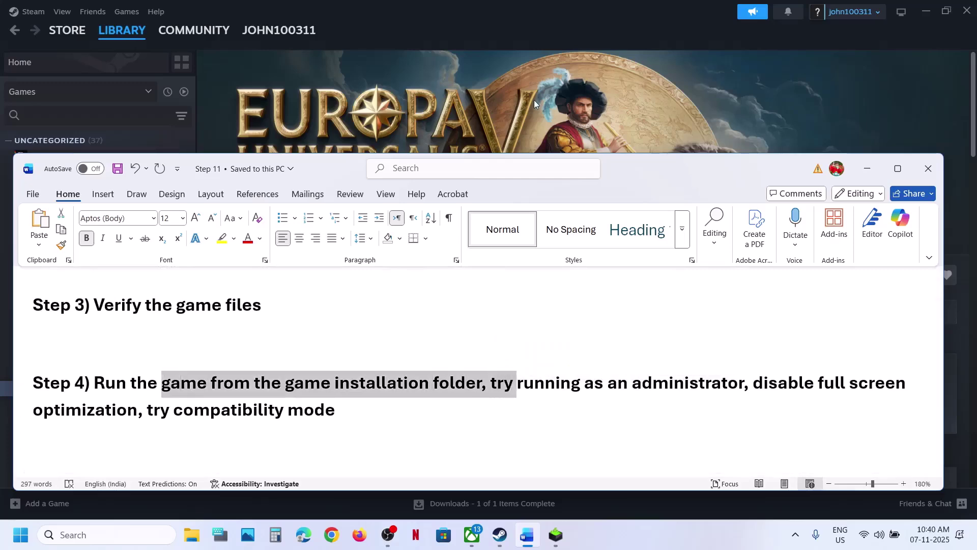
pyautogui.click(534, 100)
# Browse Europa Universalis V's local files to the binaries folder and select eu5
pyautogui.rightClick(46, 385)
pyautogui.moveTo(77, 461)
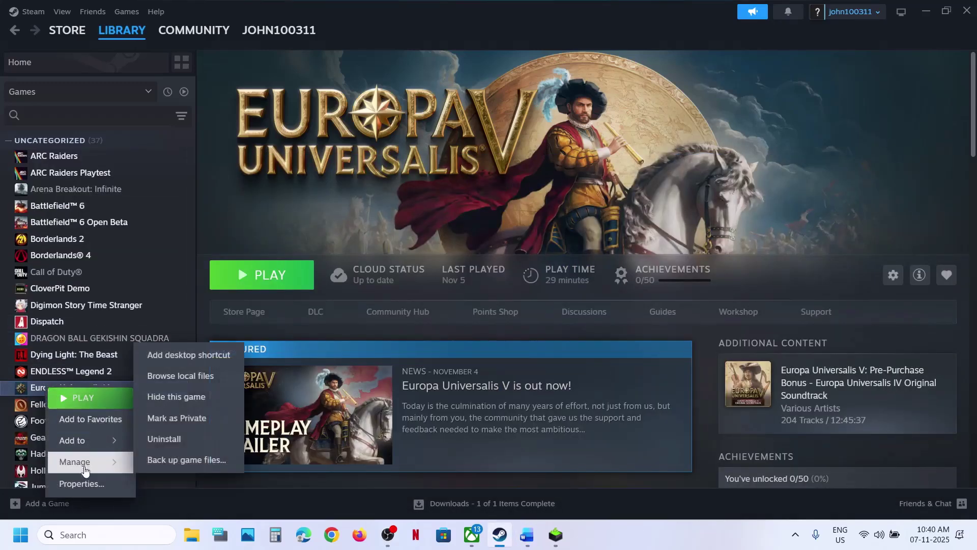
pyautogui.click(180, 377)
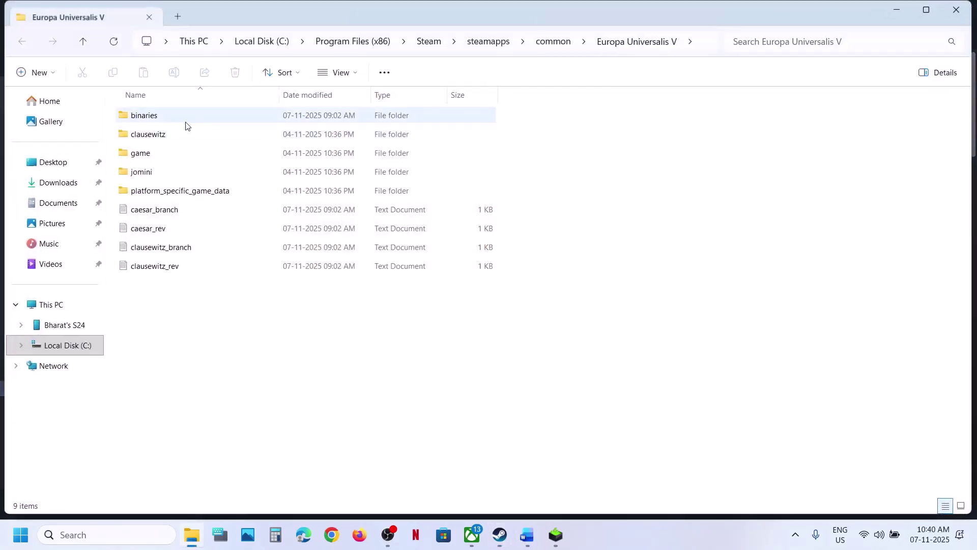
pyautogui.doubleClick(170, 123)
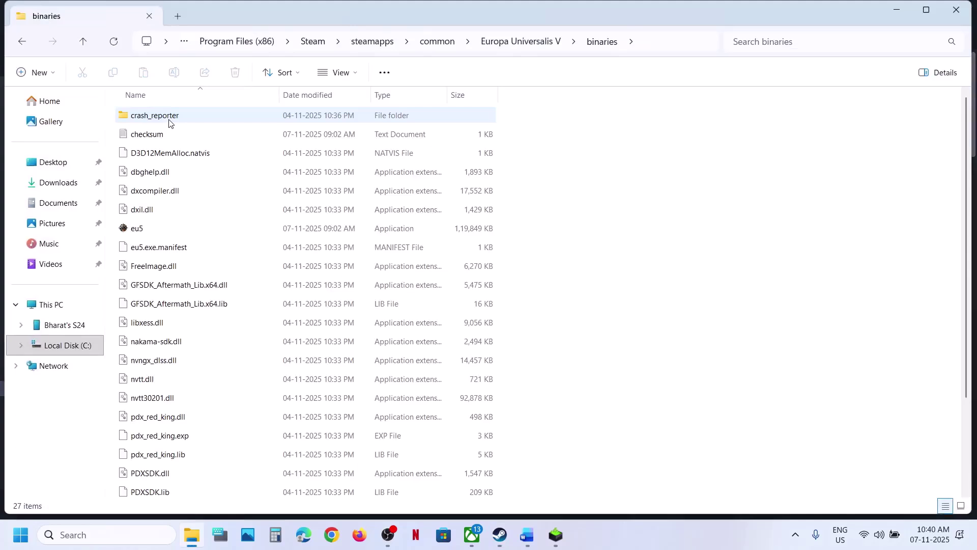
pyautogui.click(146, 229)
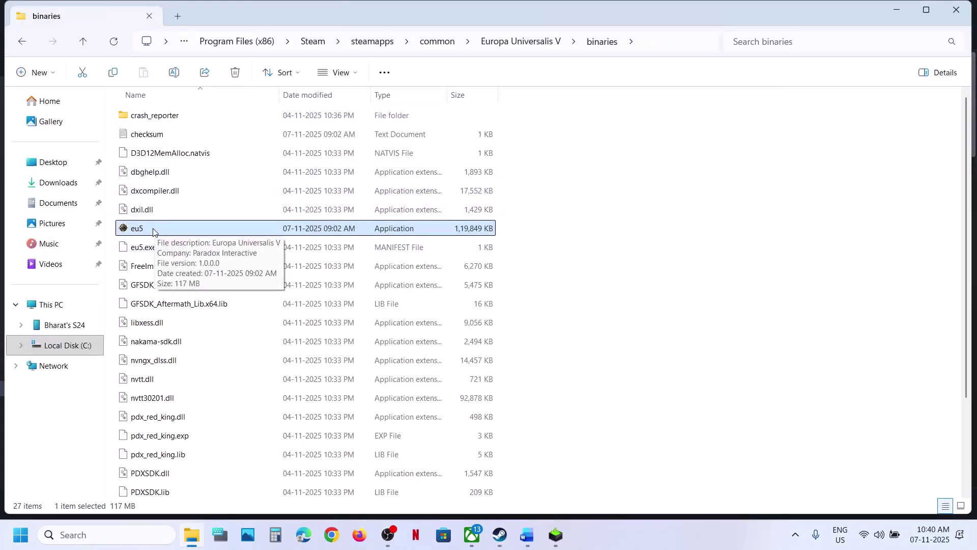
# Apply eu5's Compatibility settings (run as administrator) and close its Properties
pyautogui.rightClick(153, 232)
pyautogui.click(206, 307)
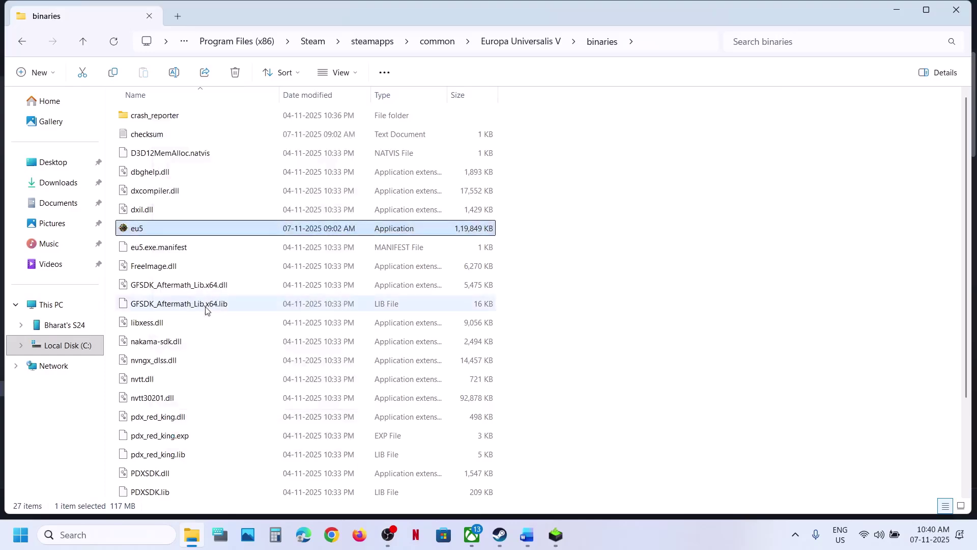
pyautogui.click(272, 205)
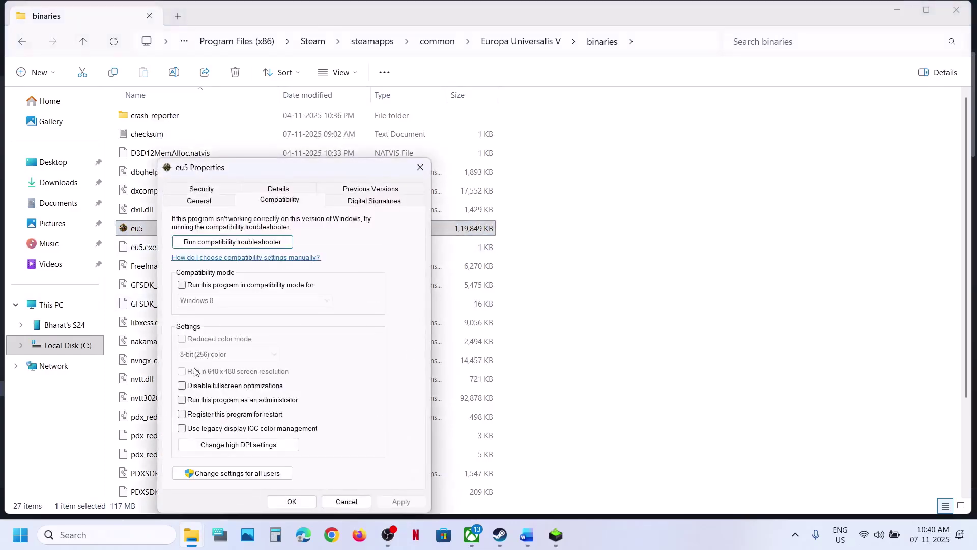
pyautogui.click(390, 502)
pyautogui.click(290, 501)
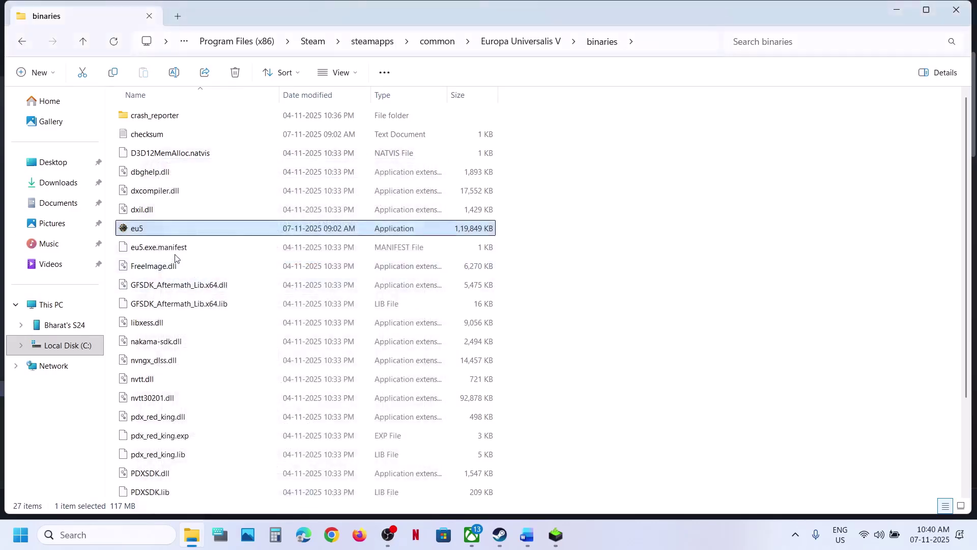
pyautogui.rightClick(159, 233)
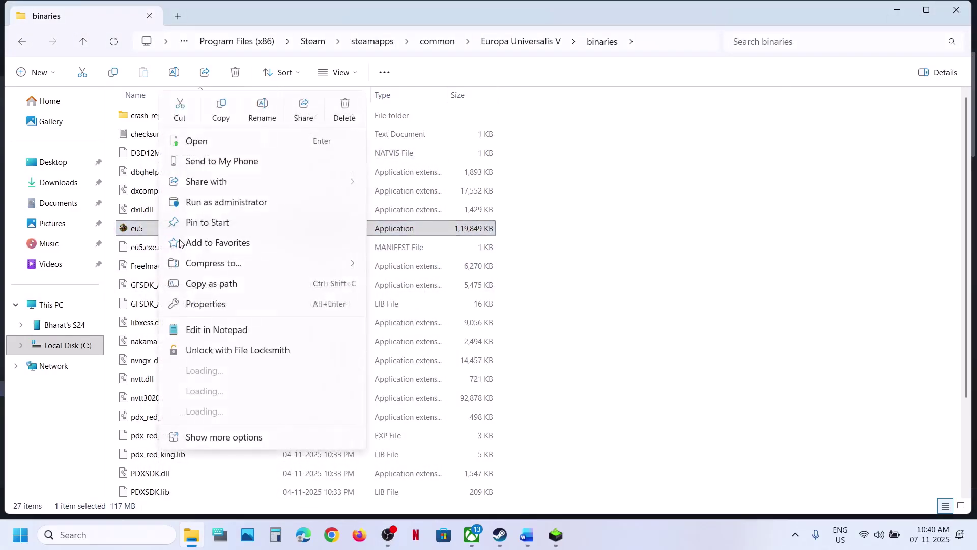
# Set eu5 to Windows 7 compatibility mode and apply the Compatibility settings
pyautogui.click(208, 306)
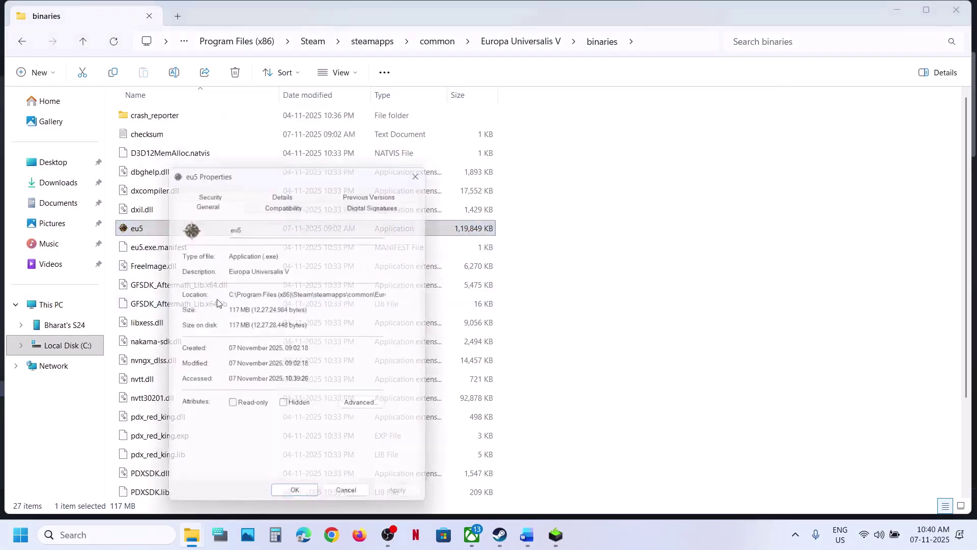
pyautogui.click(276, 204)
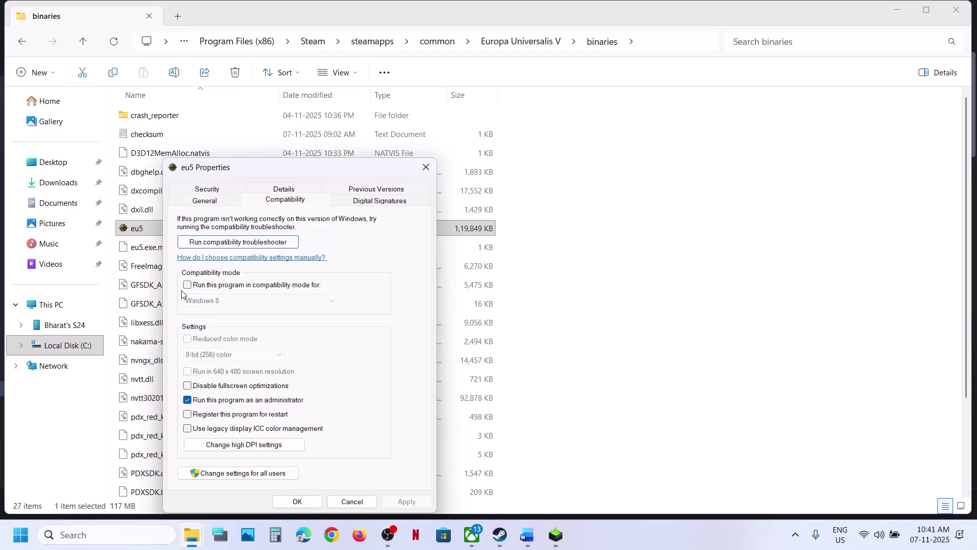
pyautogui.click(406, 502)
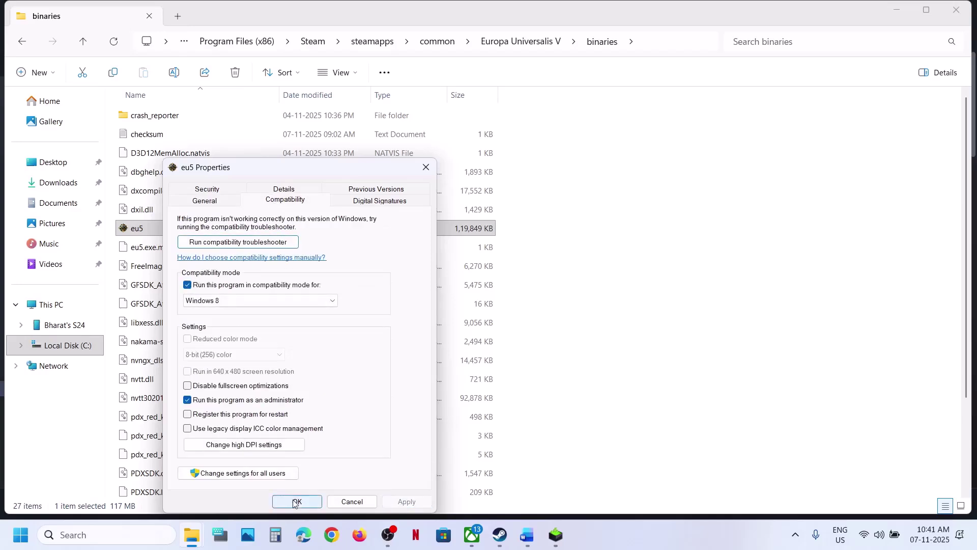
pyautogui.click(239, 304)
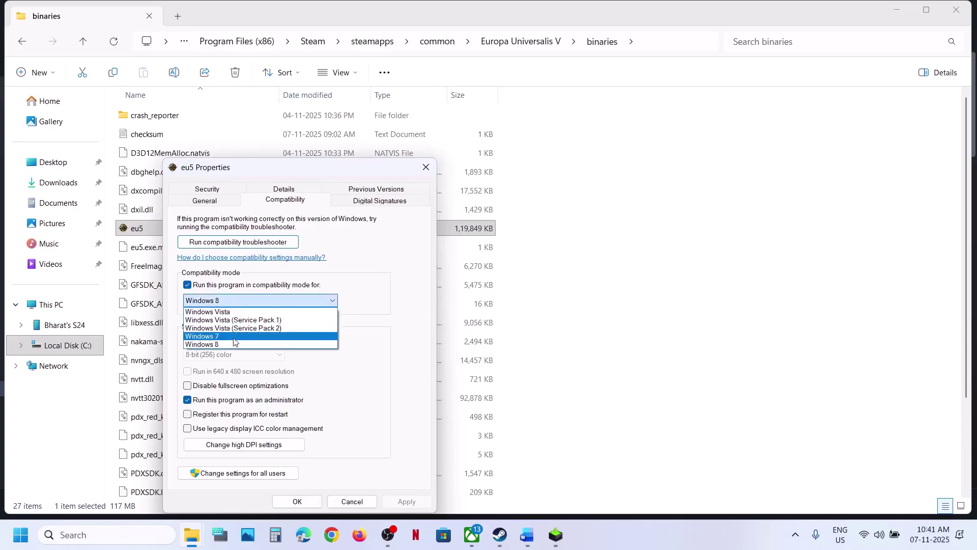
pyautogui.click(234, 337)
pyautogui.click(406, 502)
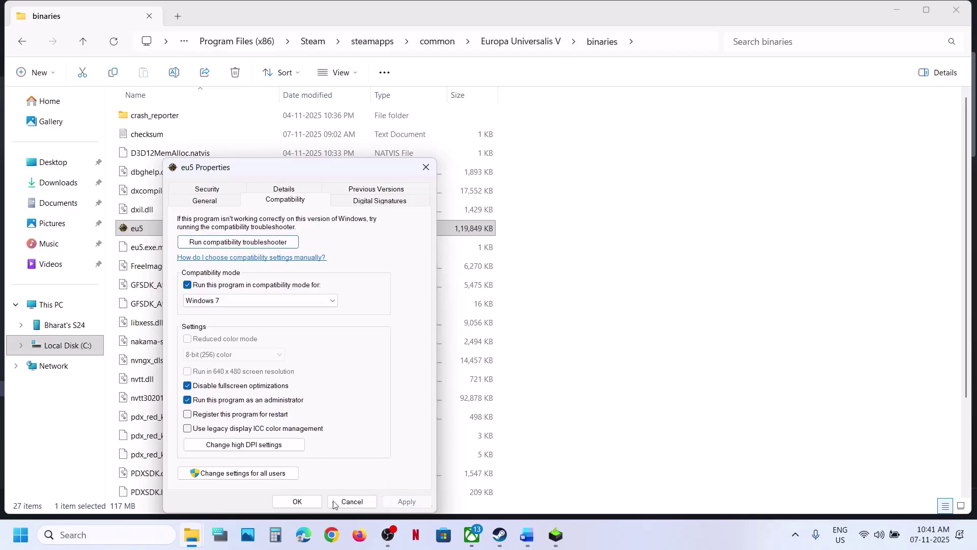
pyautogui.click(306, 501)
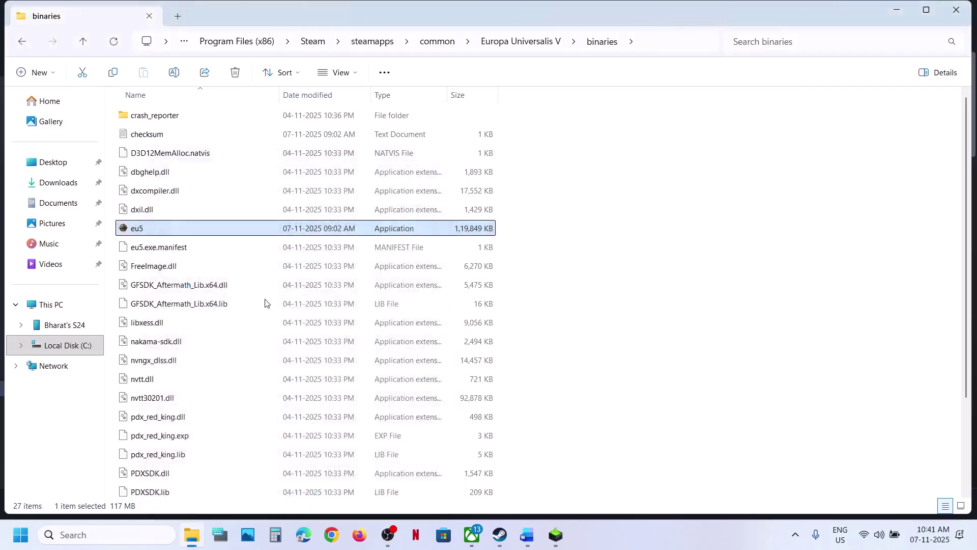
# Reopen eu5's Compatibility settings, clear them, and close File Explorer
pyautogui.rightClick(164, 235)
pyautogui.click(236, 305)
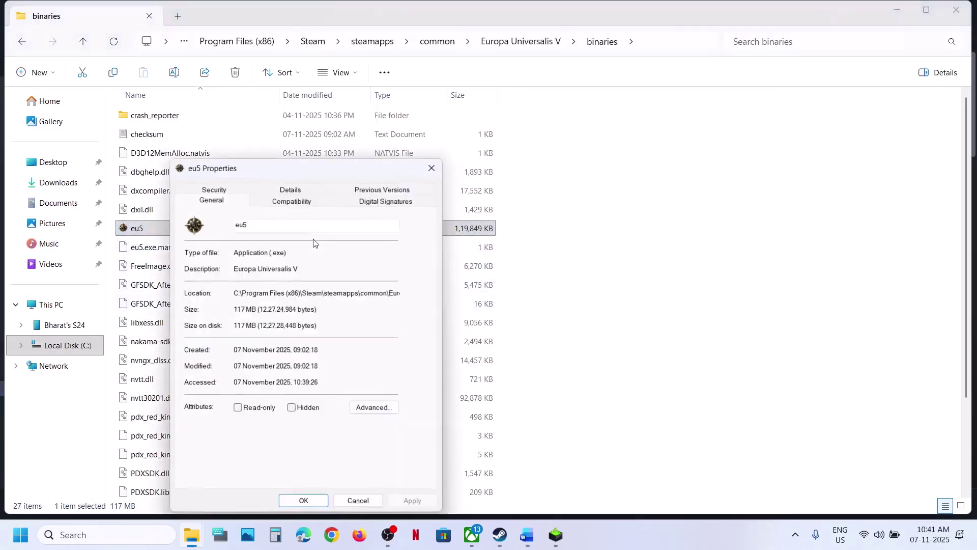
pyautogui.click(294, 201)
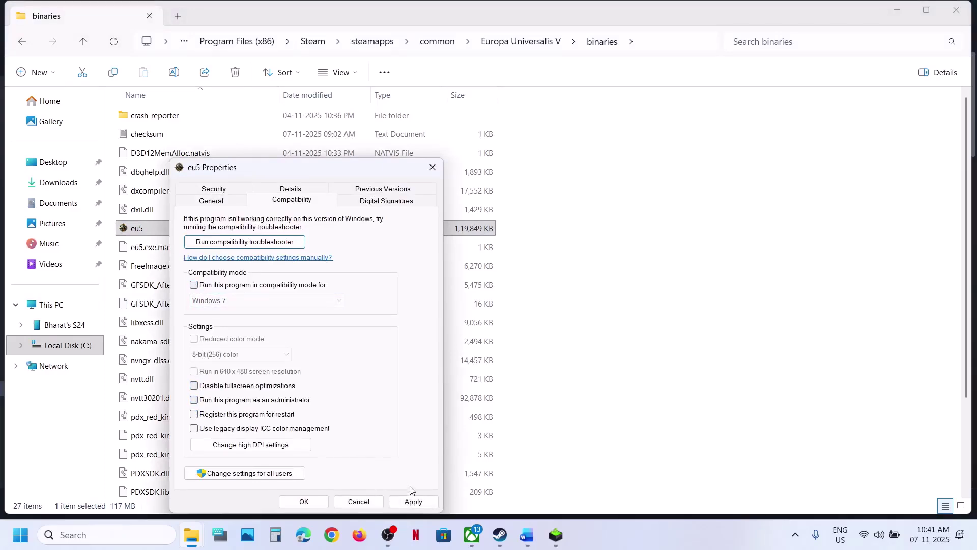
pyautogui.click(324, 503)
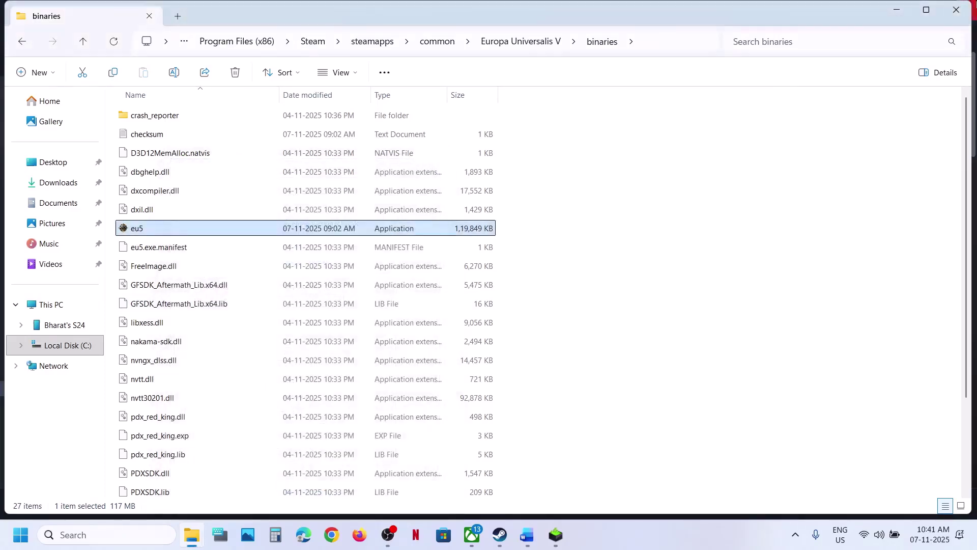
pyautogui.click(960, 11)
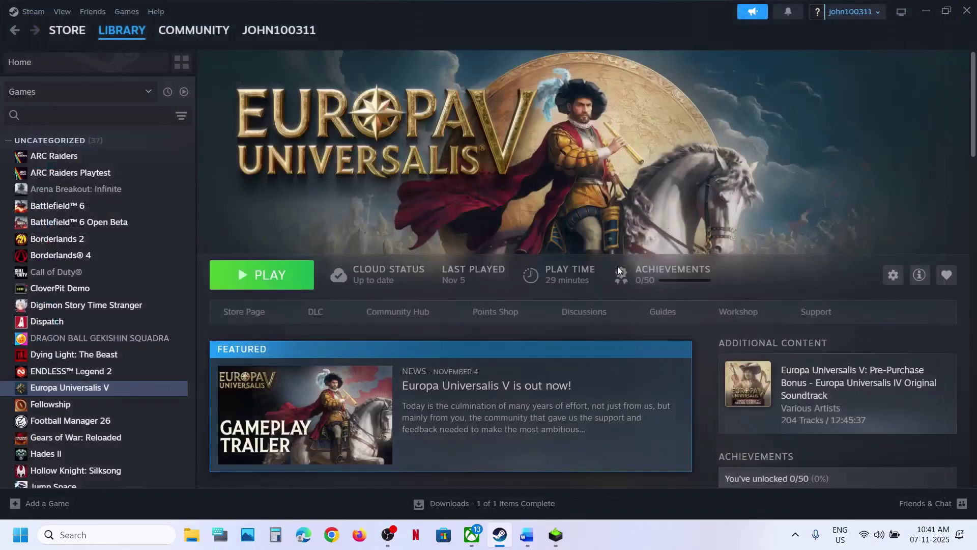
# Follow the guide's AMD support link from the Word document
pyautogui.click(527, 532)
pyautogui.scroll(-3, 358, 398)
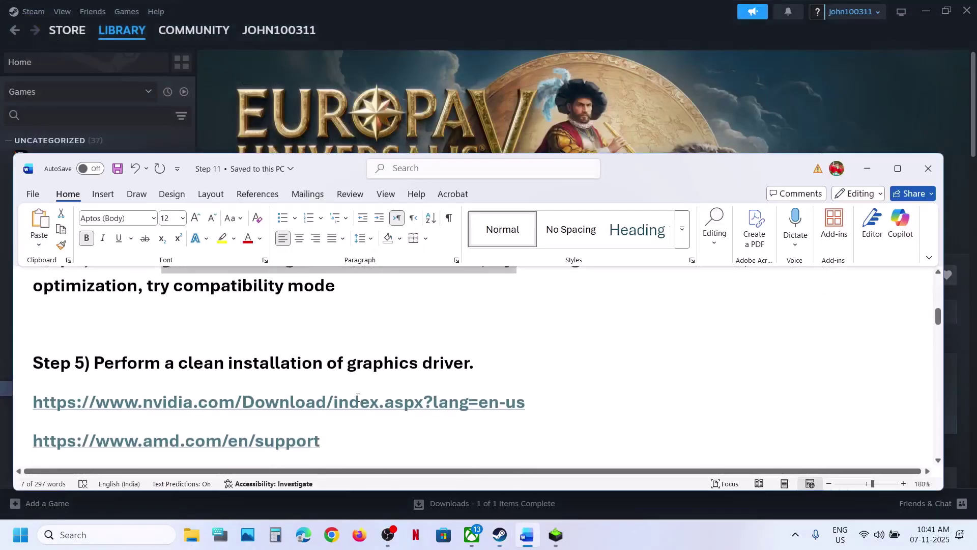
pyautogui.keyDown('ctrl'); pyautogui.click(242, 440); pyautogui.keyUp('ctrl')
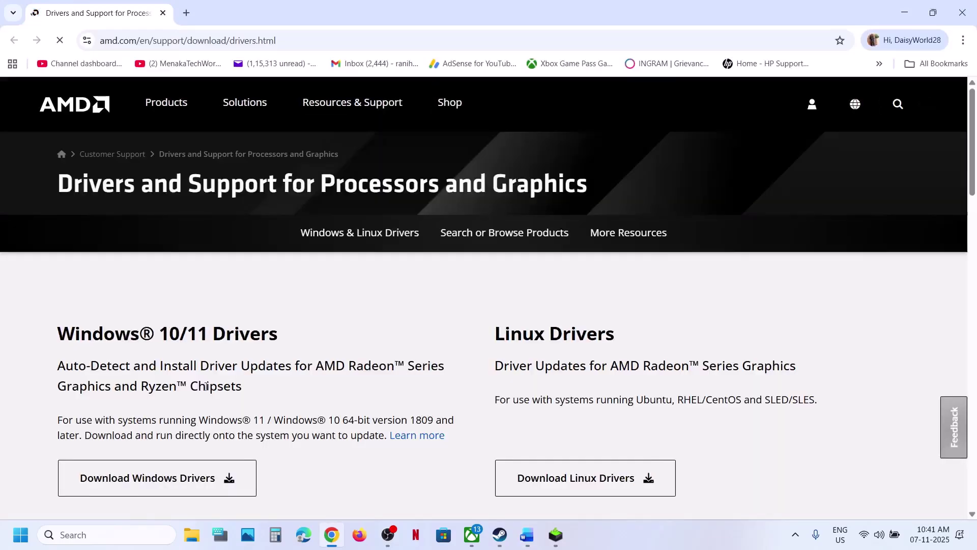
pyautogui.scroll(-10, 206, 390)
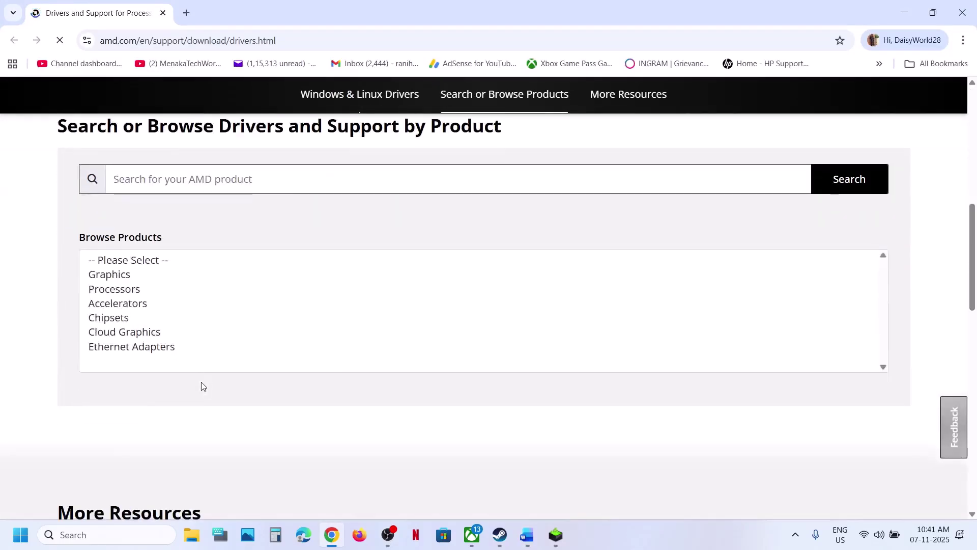
# Find drivers for Graphics > Radeon RX > RX 9000 Series > RX 9070 XT, expanding Windows 11 64-Bit
pyautogui.click(126, 275)
pyautogui.scroll(-1, 128, 272)
pyautogui.click(131, 273)
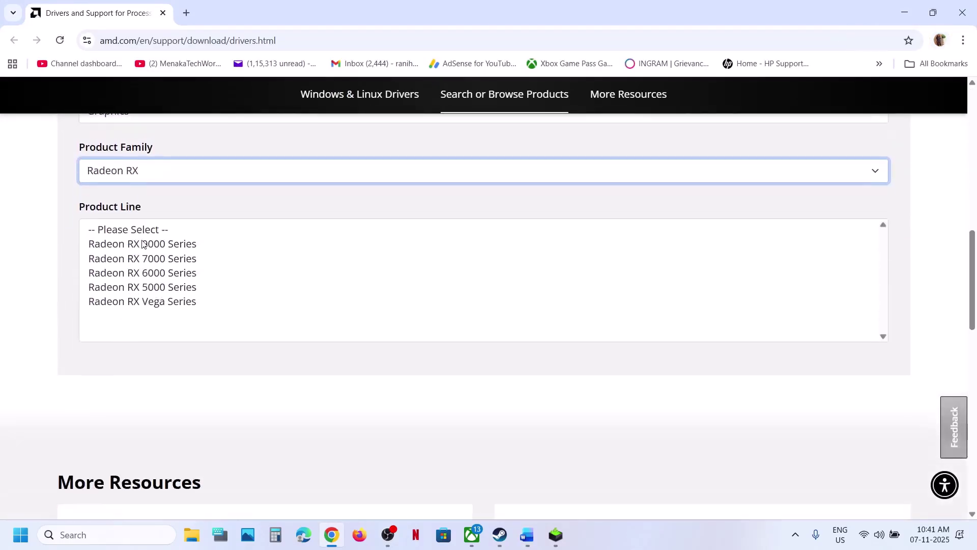
pyautogui.click(142, 243)
pyautogui.click(173, 306)
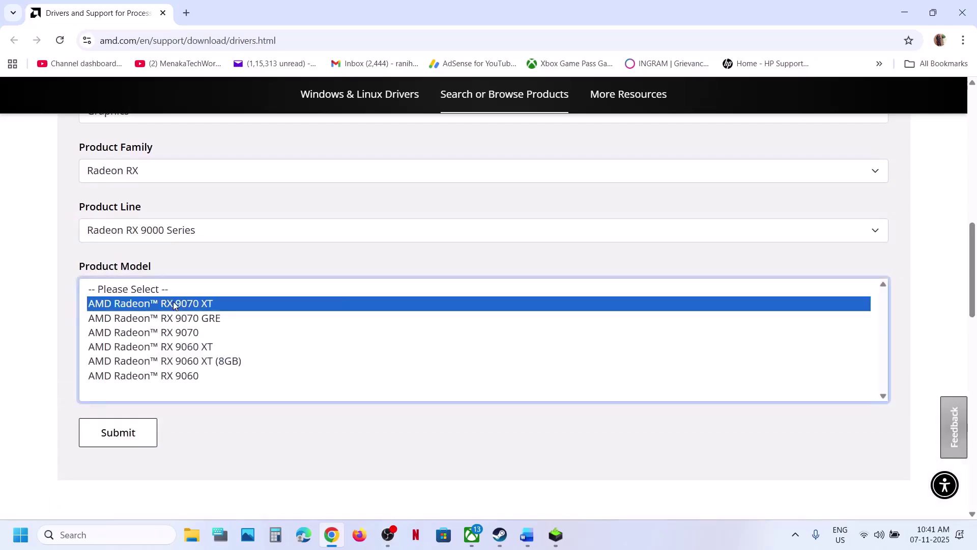
pyautogui.click(123, 340)
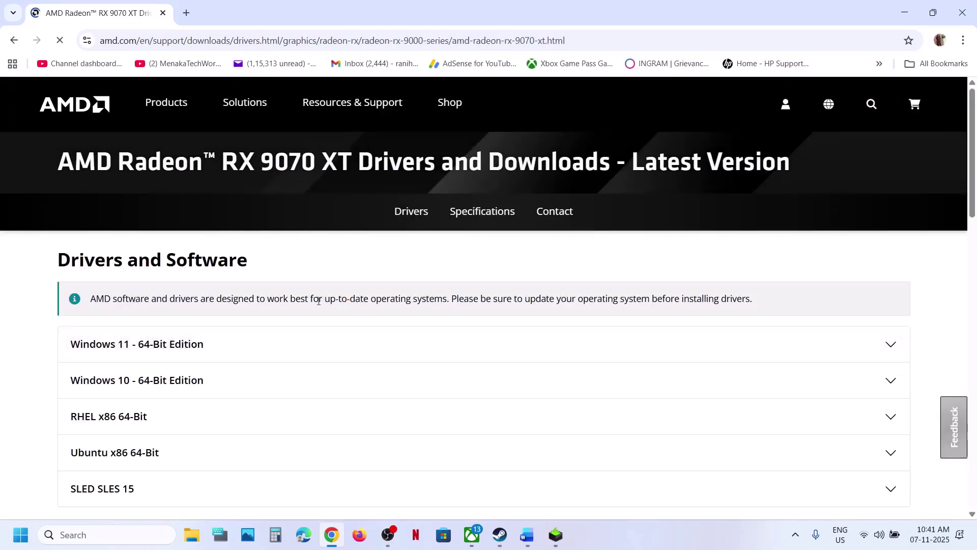
pyautogui.click(174, 344)
pyautogui.scroll(-3, 336, 317)
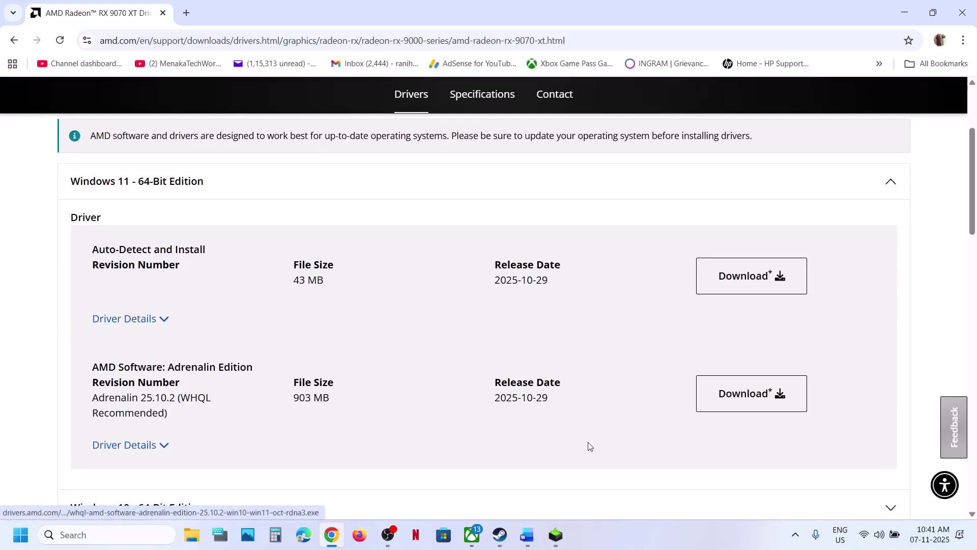
pyautogui.click(528, 535)
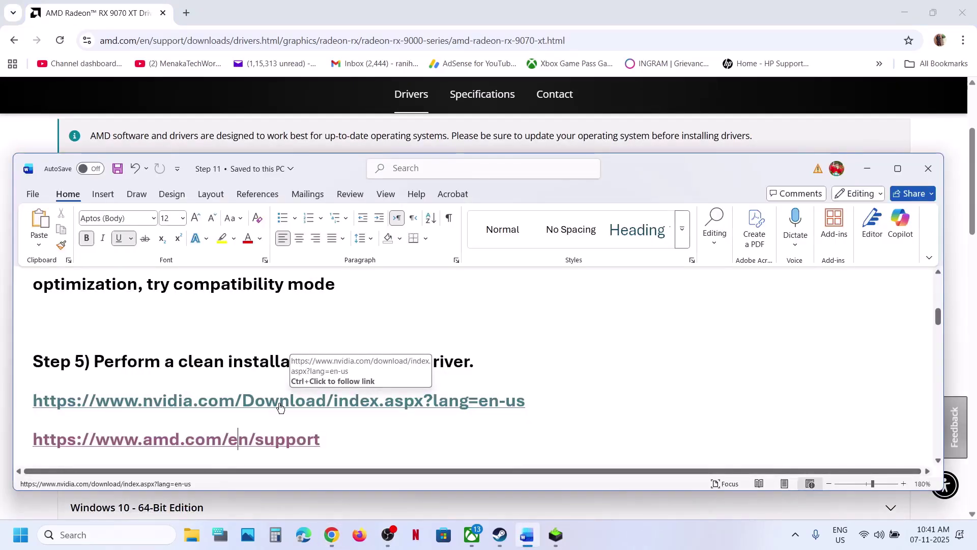
# Download NVIDIA Game Ready Driver 581.80 for the RTX 3050 Laptop GPU from the guide's link
pyautogui.keyDown('ctrl'); pyautogui.click(280, 406); pyautogui.keyUp('ctrl')
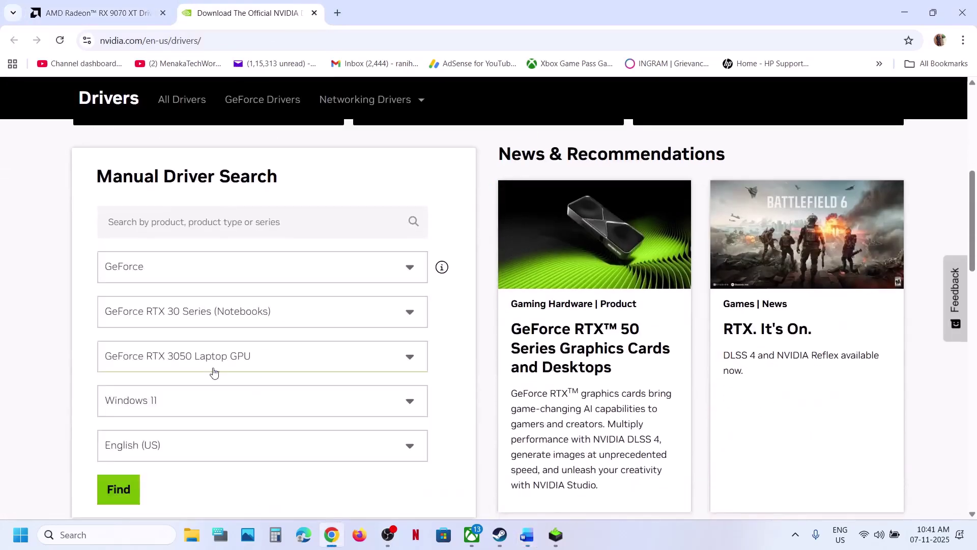
pyautogui.scroll(-2, 216, 372)
pyautogui.click(123, 386)
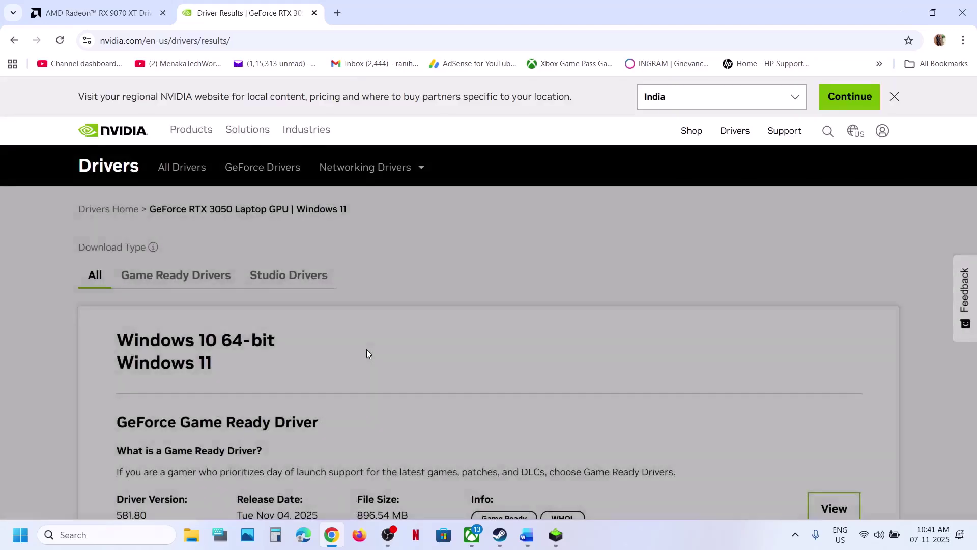
pyautogui.scroll(-3, 368, 353)
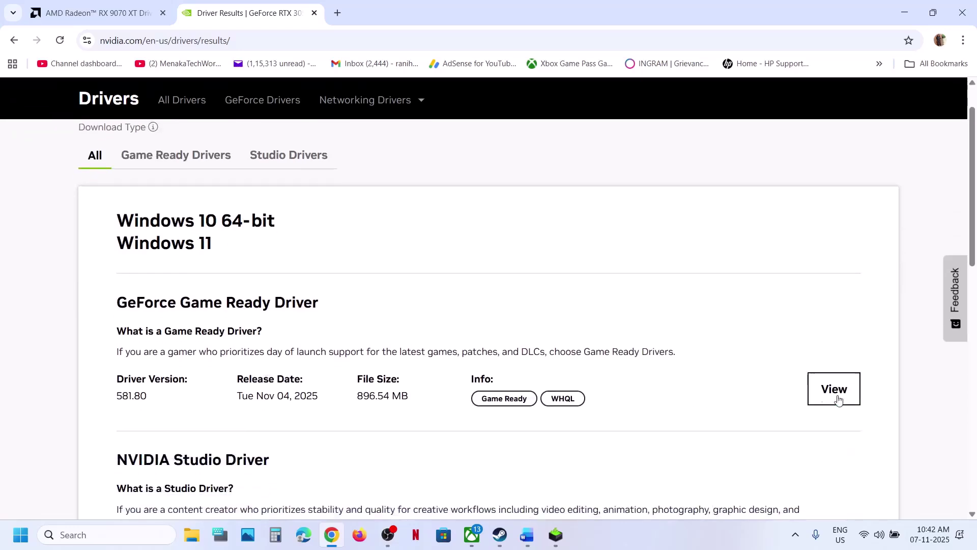
pyautogui.click(845, 402)
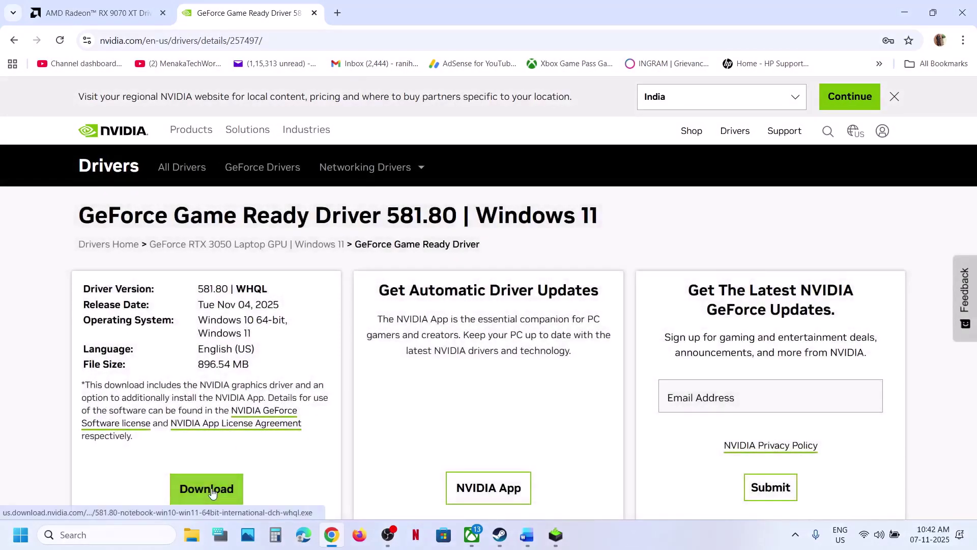
pyautogui.click(206, 489)
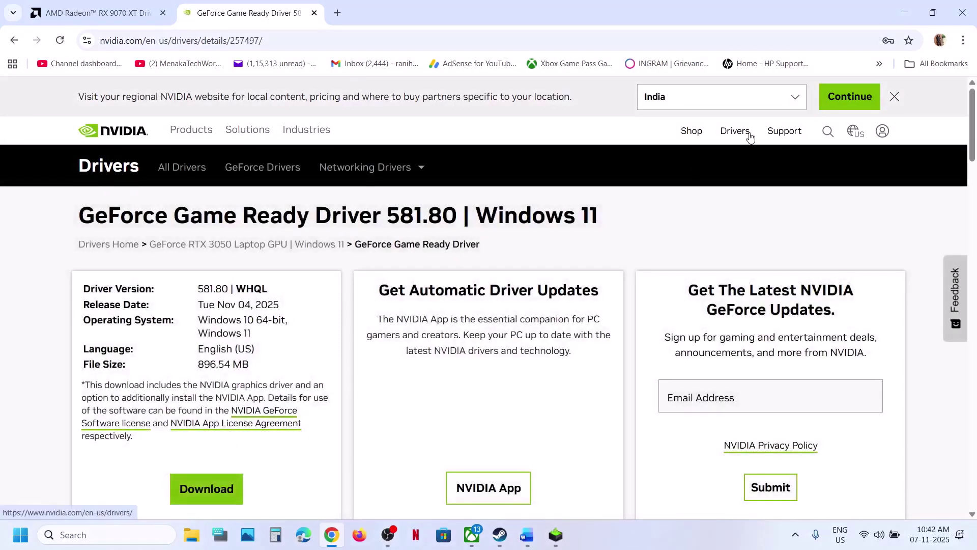
pyautogui.click(918, 42)
pyautogui.click(698, 171)
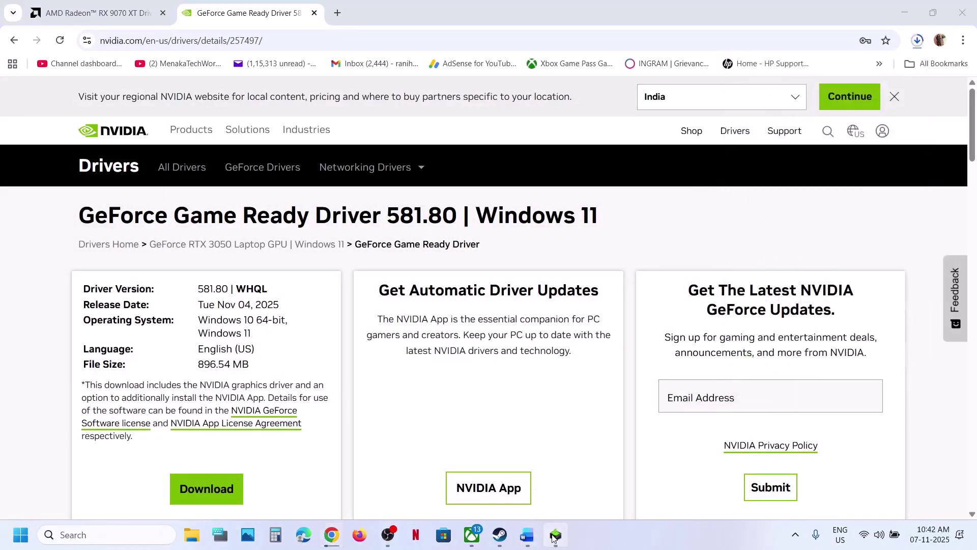
# Choose Custom installation with clean install in the NVIDIA installer, then bring up Restart
pyautogui.click(555, 535)
pyautogui.click(528, 377)
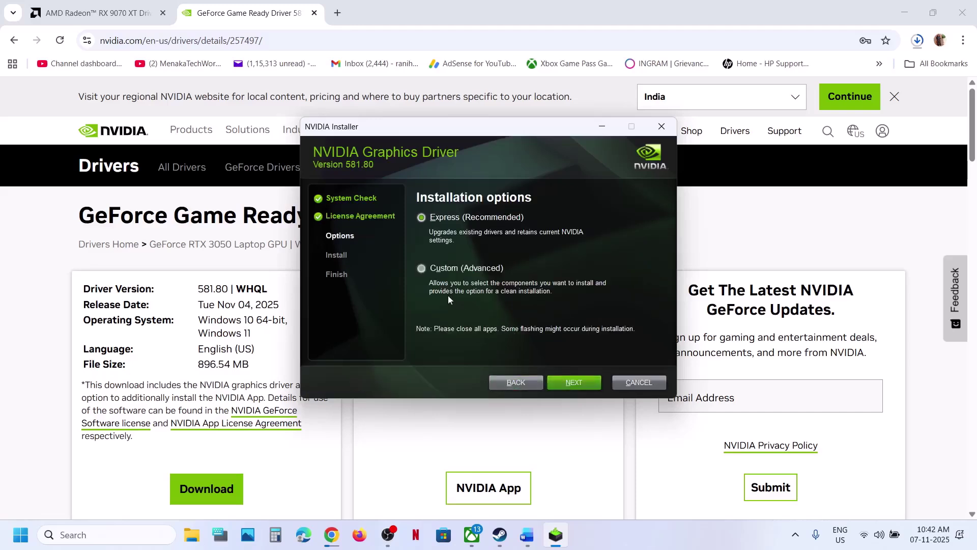
pyautogui.click(570, 381)
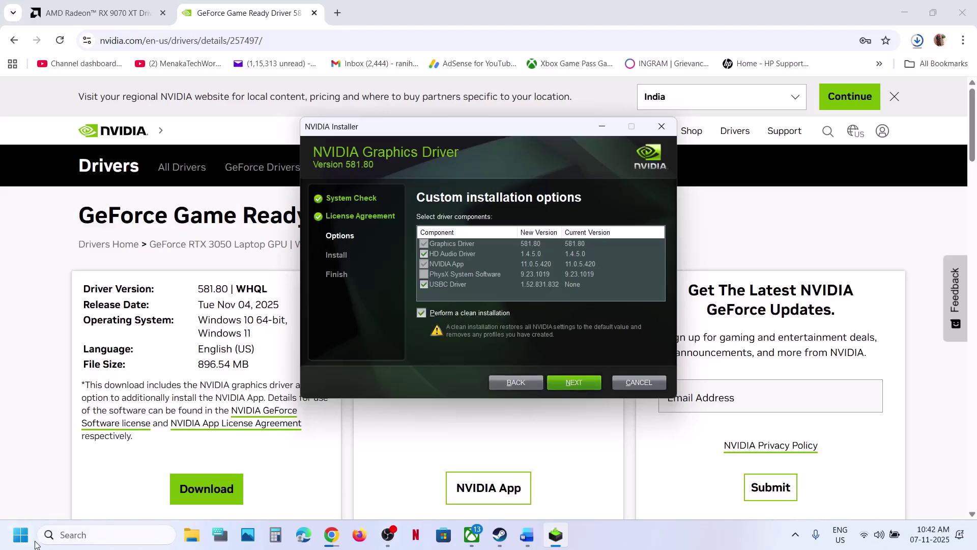
pyautogui.click(21, 534)
pyautogui.click(370, 490)
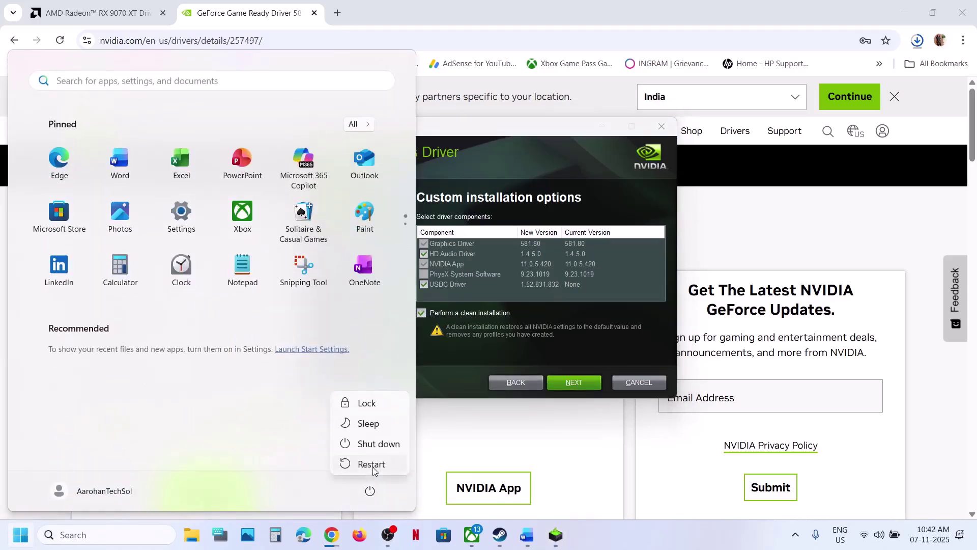
# Take the word 'graphics' from Step 6 of the guide and open Windows' Graphics settings page
pyautogui.click(500, 535)
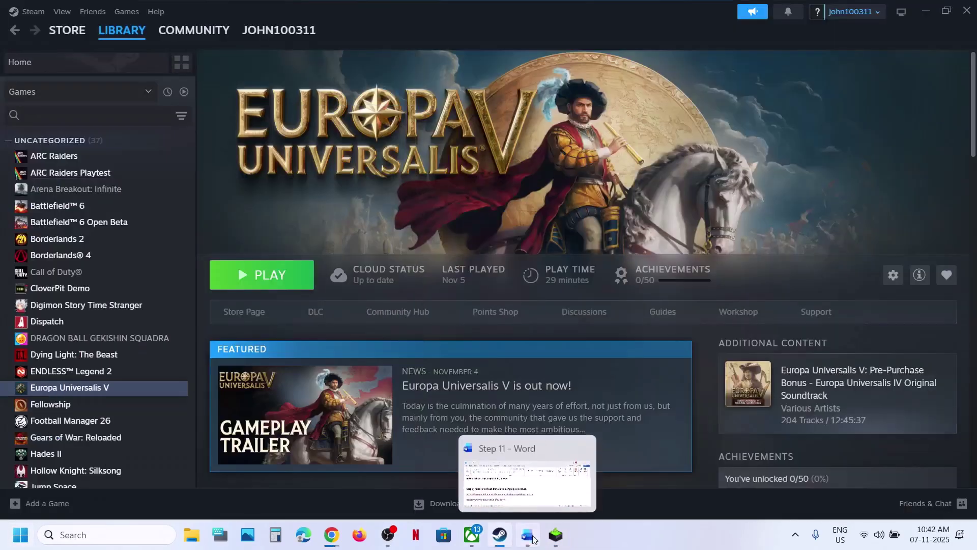
pyautogui.click(526, 535)
pyautogui.scroll(-5, 415, 367)
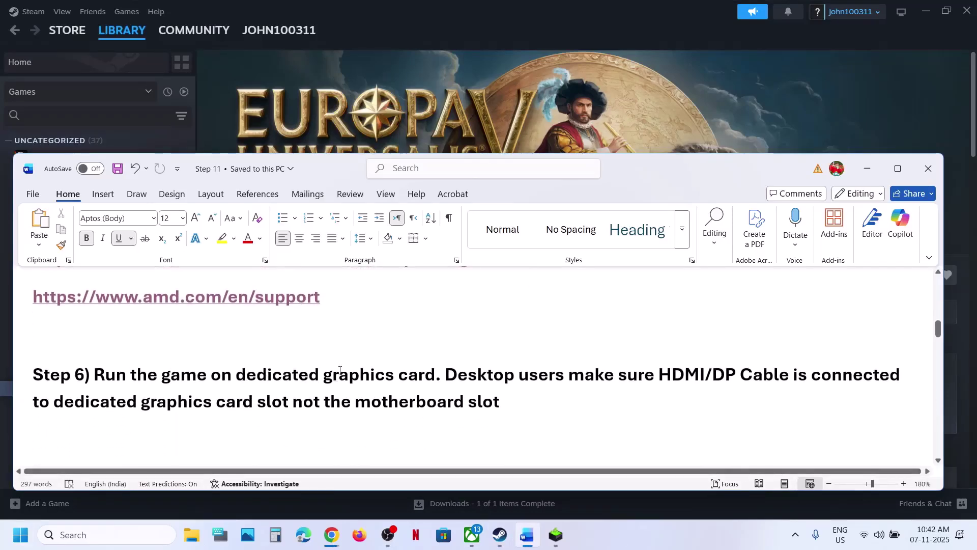
pyautogui.keyDown('ctrl'); pyautogui.click(359, 376); pyautogui.keyUp('ctrl')
pyautogui.doubleClick(359, 376)
pyautogui.hotkey('ctrl', 'c')
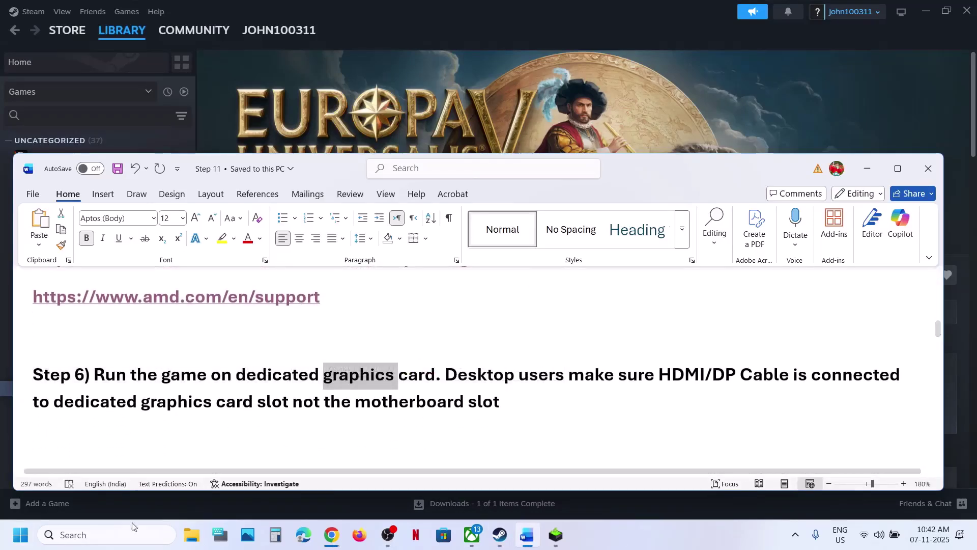
pyautogui.click(115, 535)
pyautogui.hotkey('ctrl', 'v')
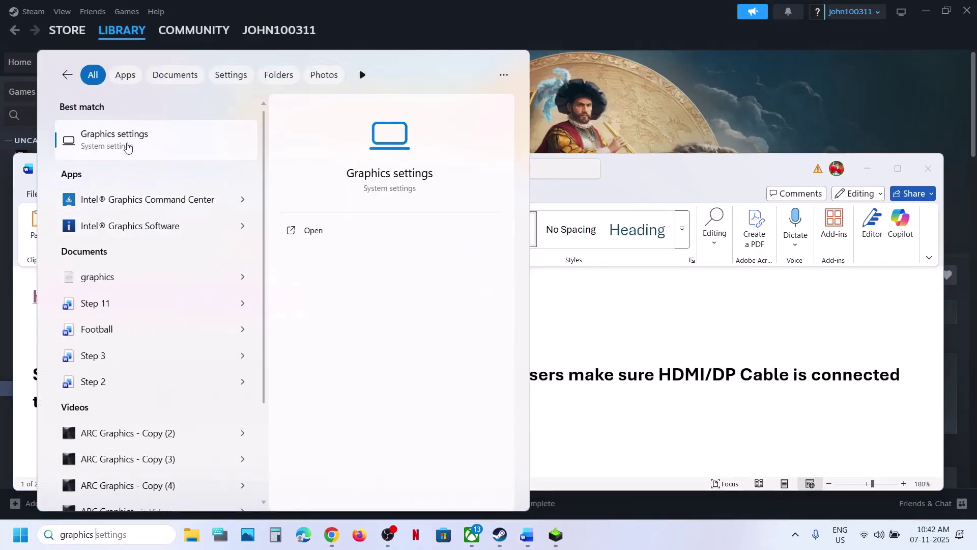
pyautogui.click(127, 148)
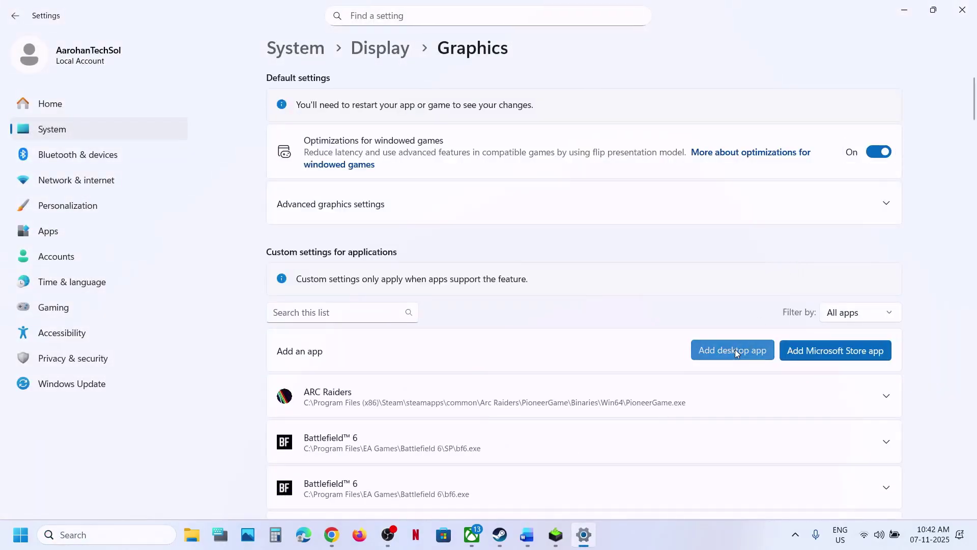
# Add the eu5.exe game executable as a desktop app in the Graphics list
pyautogui.click(736, 349)
pyautogui.click(138, 121)
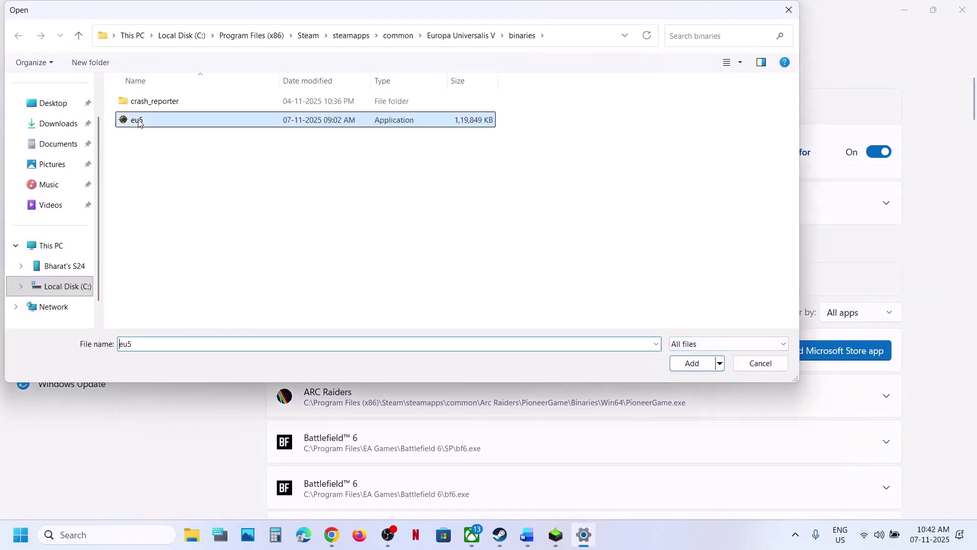
pyautogui.click(692, 363)
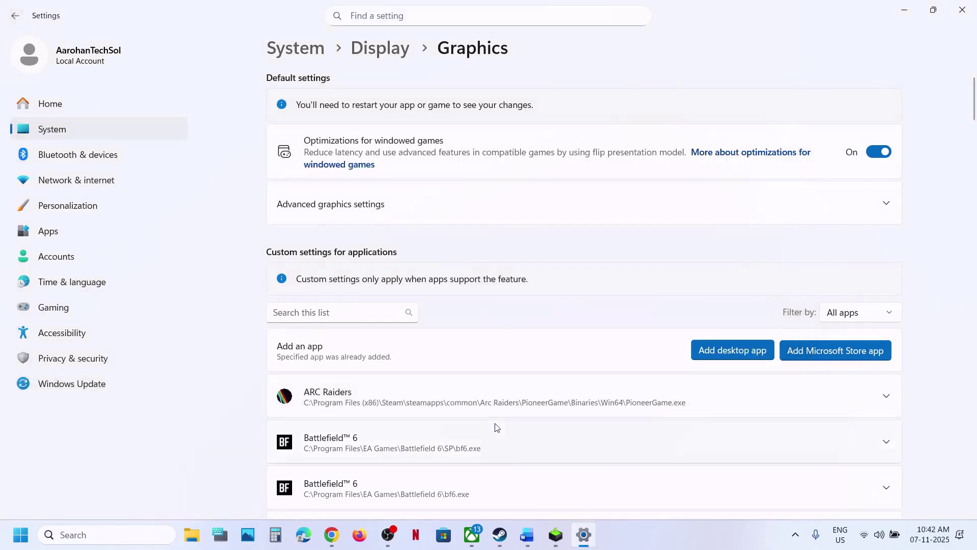
pyautogui.scroll(-8, 497, 425)
pyautogui.scroll(-10, 498, 425)
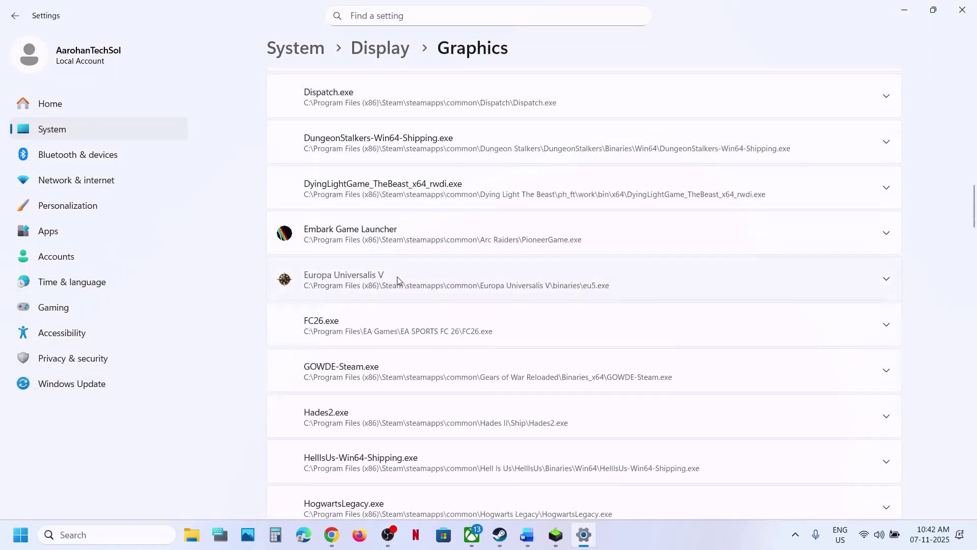
# Set Europa Universalis V's GPU preference to High Performance (NVIDIA RTX 3050) and close Settings
pyautogui.click(397, 279)
pyautogui.click(806, 330)
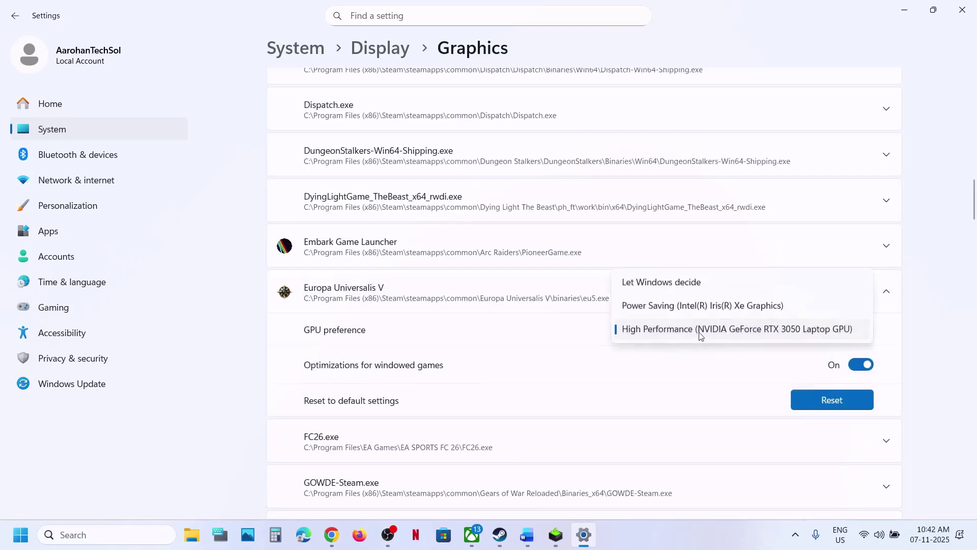
pyautogui.click(702, 332)
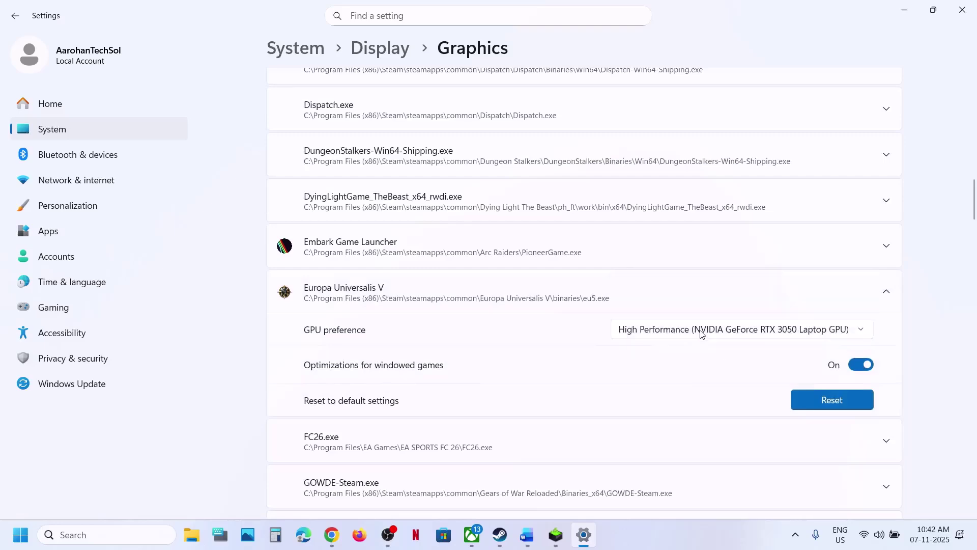
pyautogui.click(962, 10)
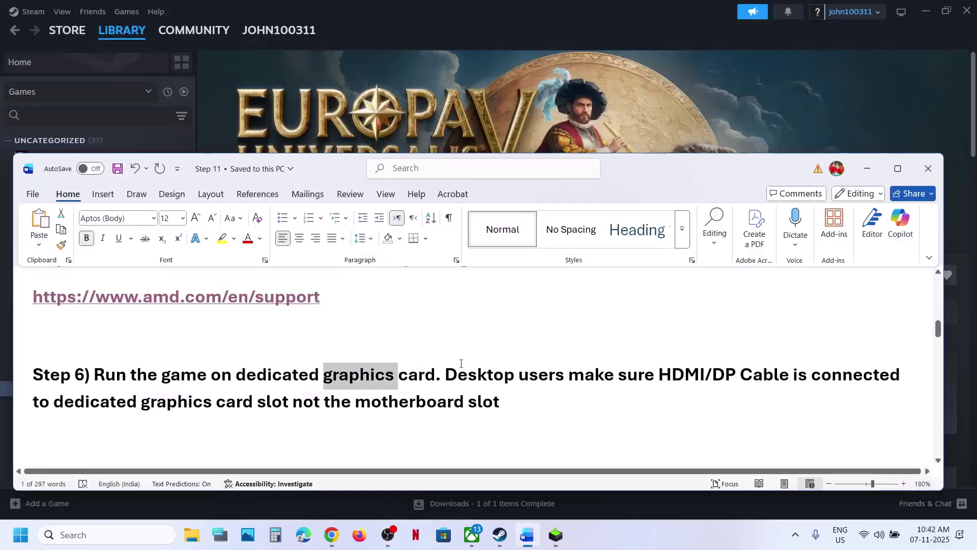
# Highlight the HDMI/DP cable note and 'onboard graphics' in Step 7 of the guide
pyautogui.moveTo(446, 374); pyautogui.dragTo(501, 408)
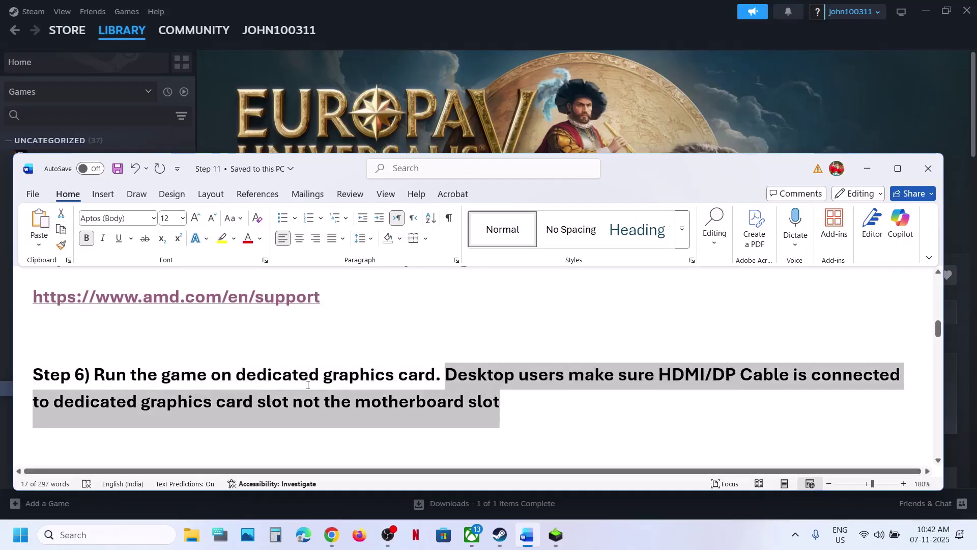
pyautogui.scroll(-3, 308, 385)
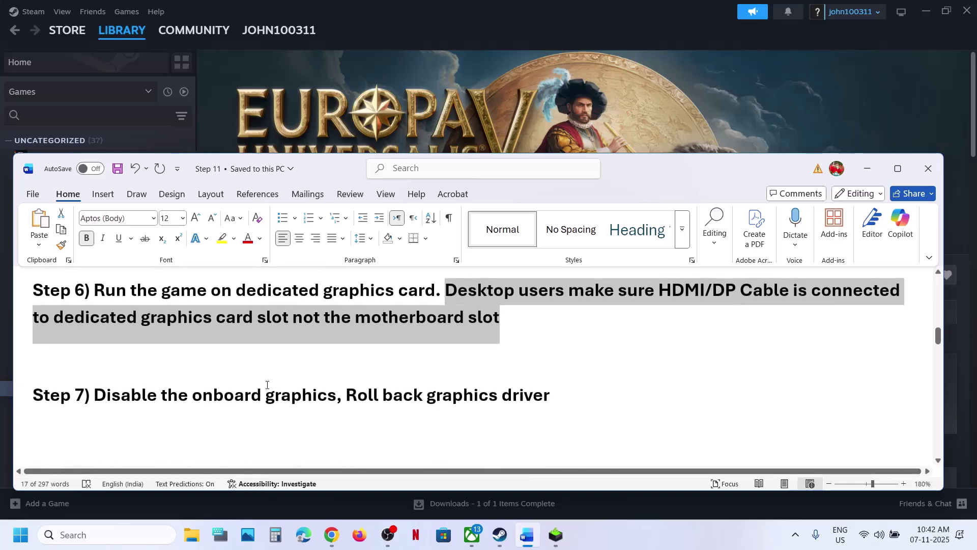
pyautogui.moveTo(218, 383); pyautogui.dragTo(338, 395)
pyautogui.click(457, 104)
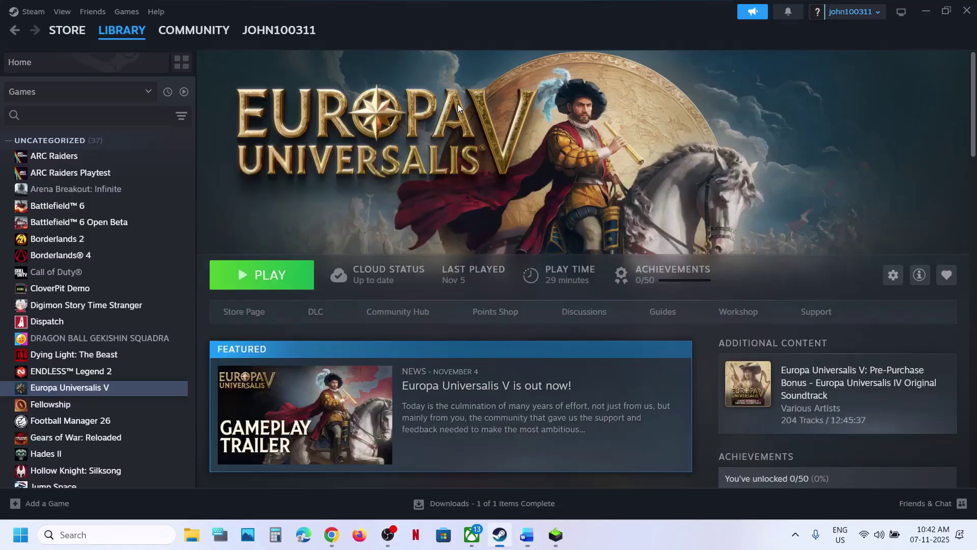
# Check the Intel Iris Xe adapter's Disable option under Device Manager's Display adapters, leaving it enabled
pyautogui.rightClick(22, 534)
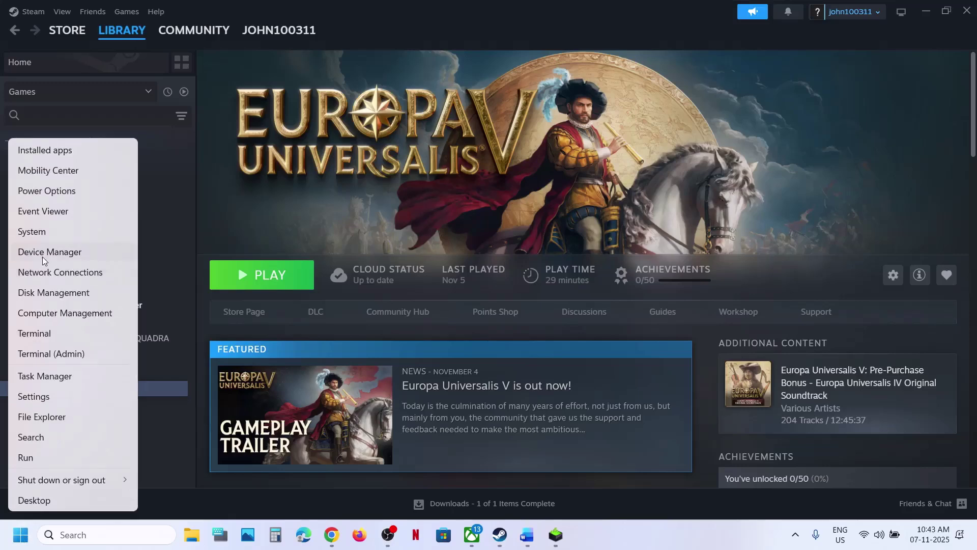
pyautogui.click(43, 256)
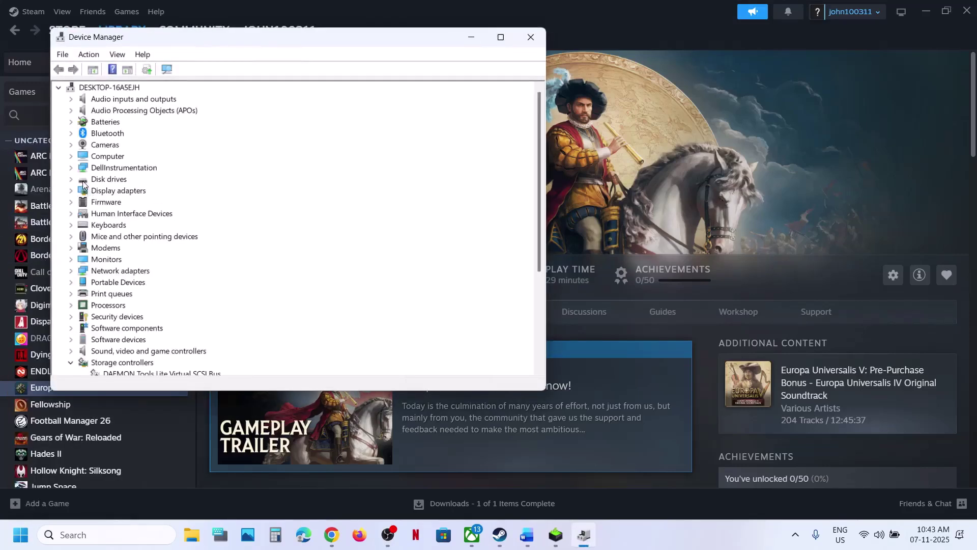
pyautogui.click(71, 192)
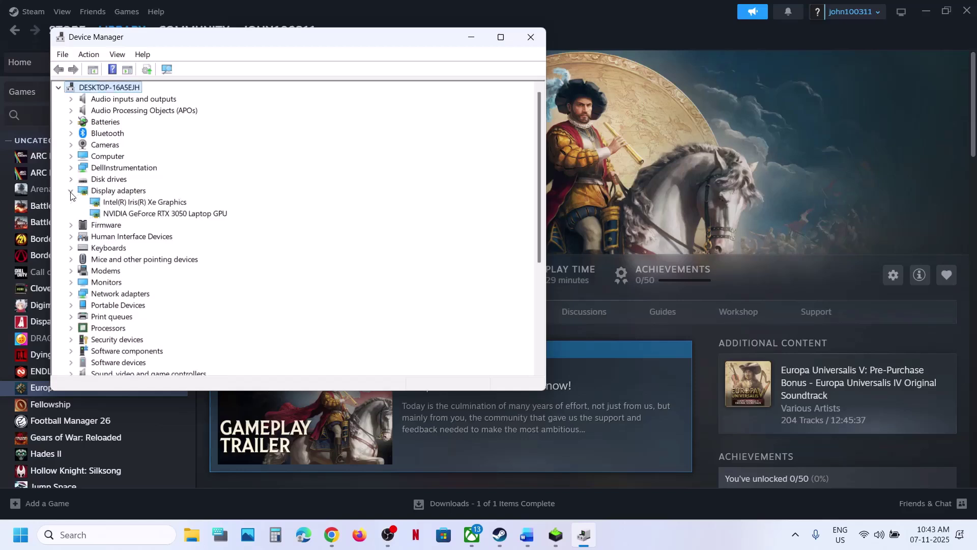
pyautogui.click(121, 203)
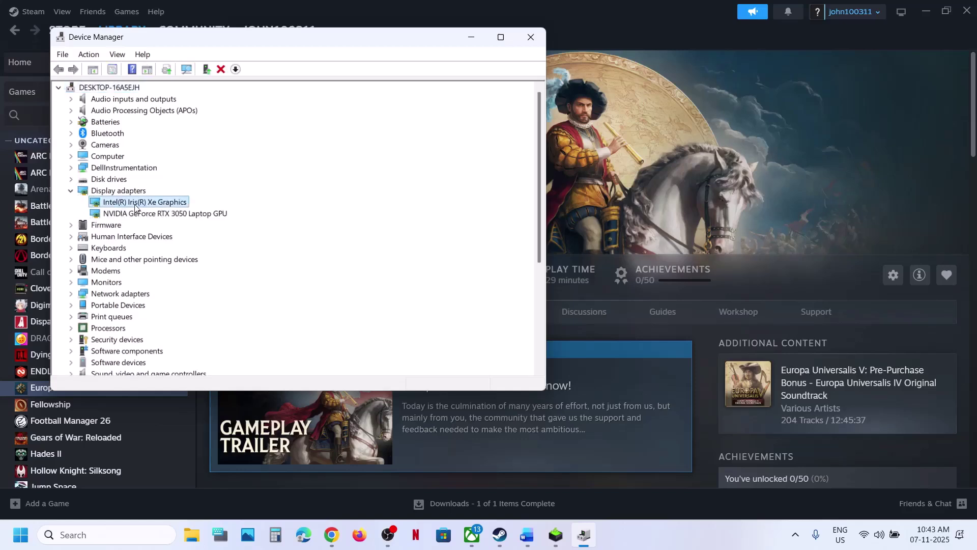
pyautogui.rightClick(135, 208)
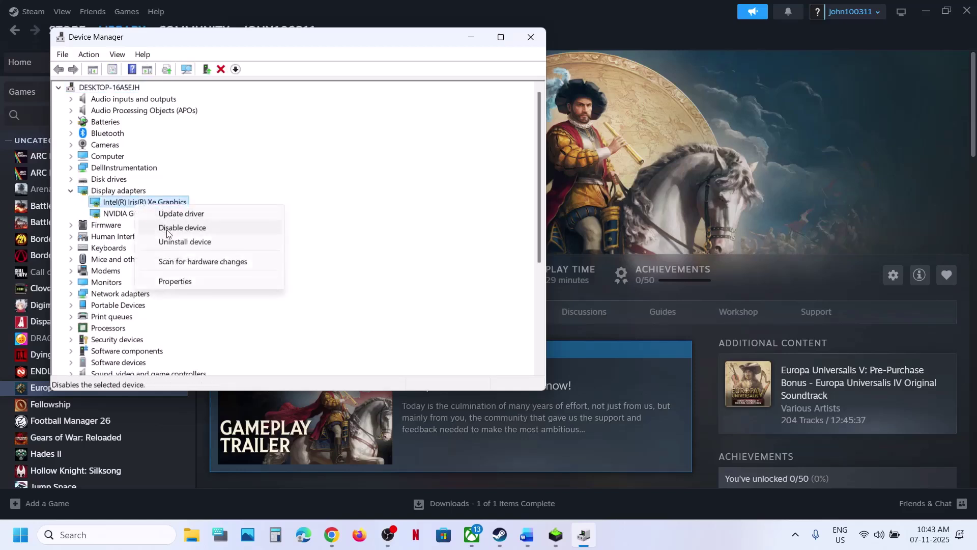
pyautogui.click(683, 240)
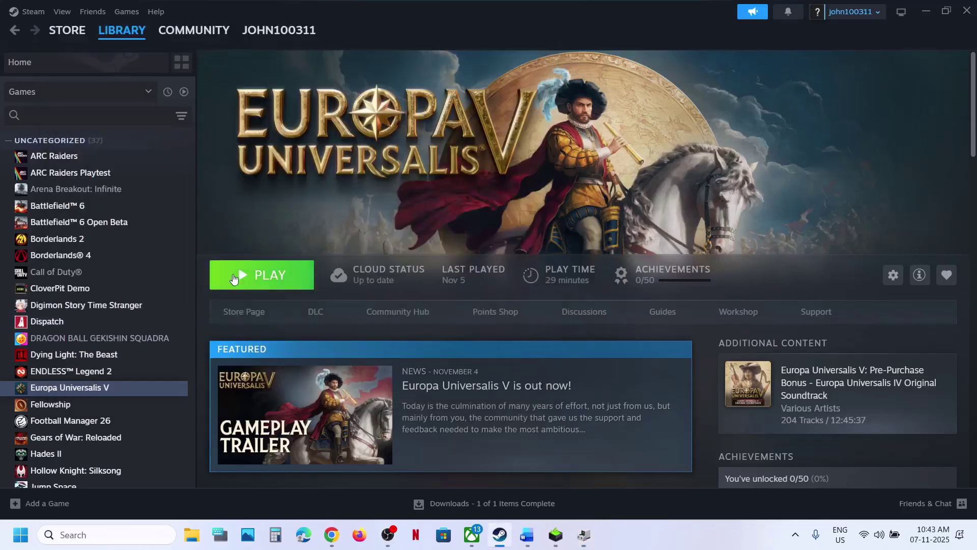
pyautogui.click(584, 534)
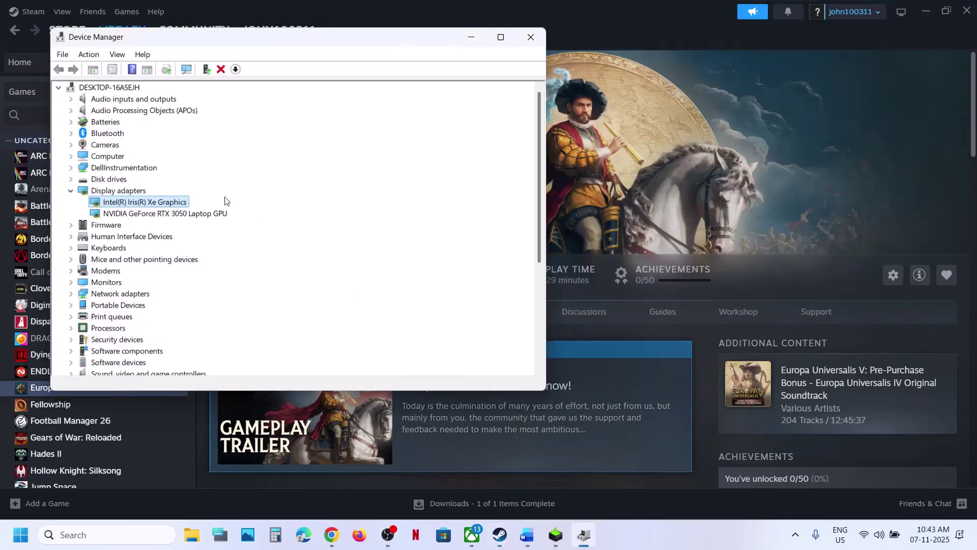
pyautogui.rightClick(165, 206)
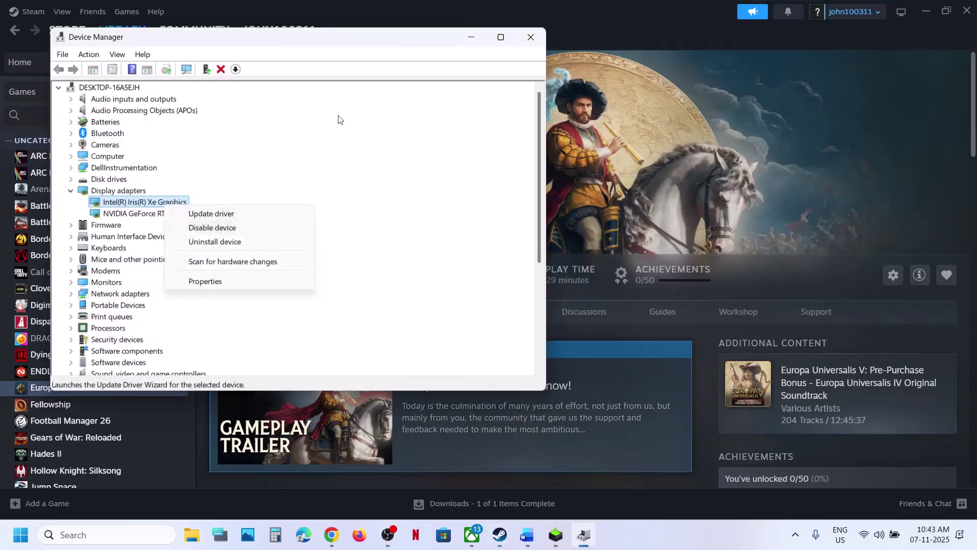
pyautogui.click(532, 36)
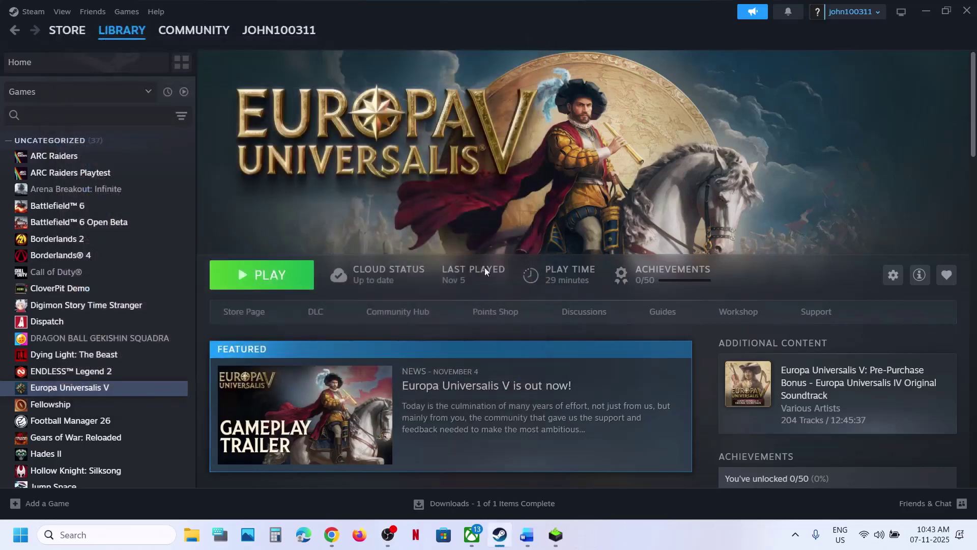
# Highlight 'Roll back graphics driver' in Step 7 of the Word guide
pyautogui.click(526, 535)
pyautogui.scroll(-1, 345, 332)
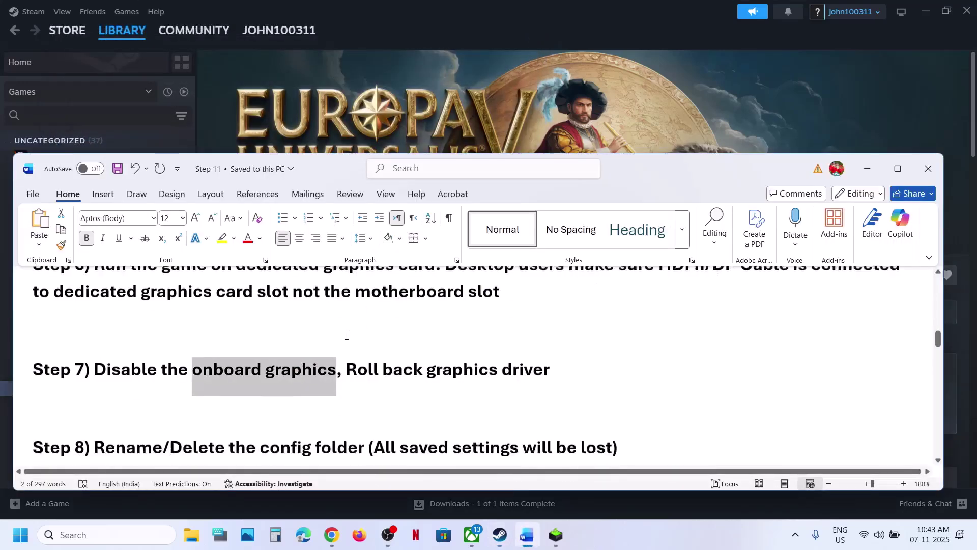
pyautogui.moveTo(347, 359); pyautogui.dragTo(621, 357)
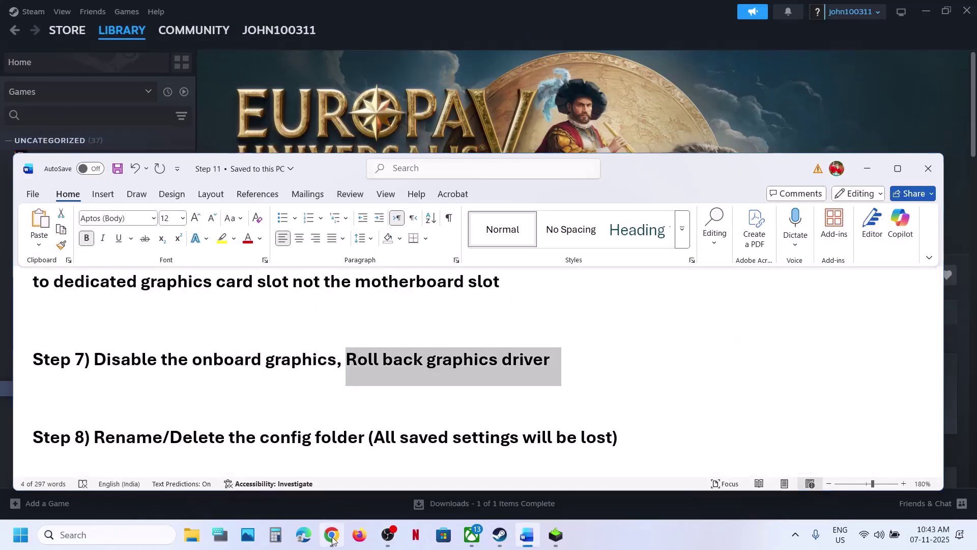
# Return to the NVIDIA driver results and expand the list of older driver versions
pyautogui.click(332, 536)
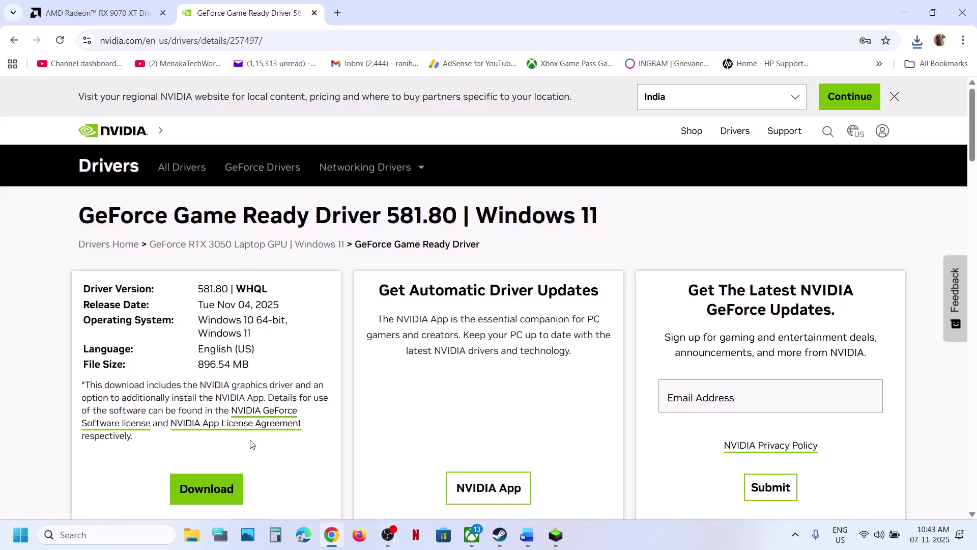
pyautogui.click(15, 42)
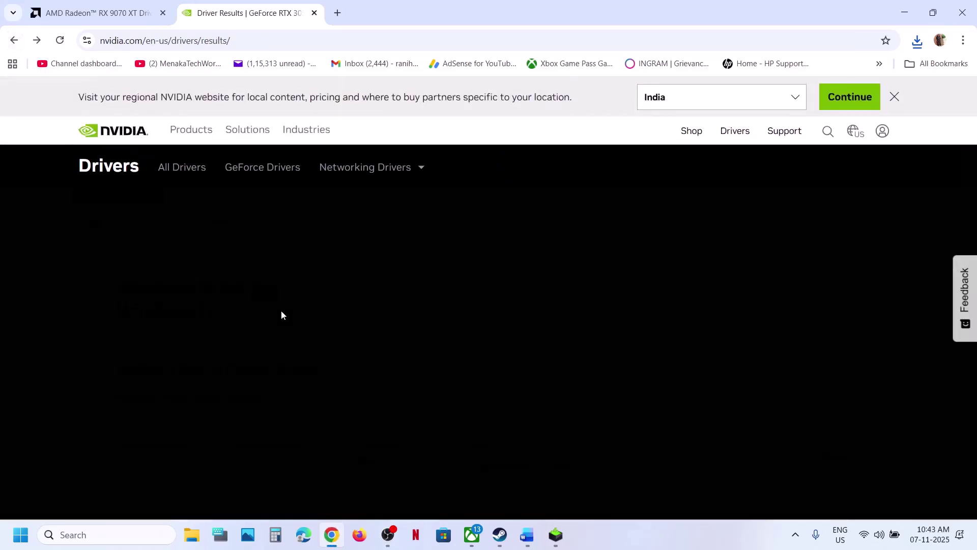
pyautogui.scroll(-3, 281, 315)
pyautogui.scroll(-3, 247, 340)
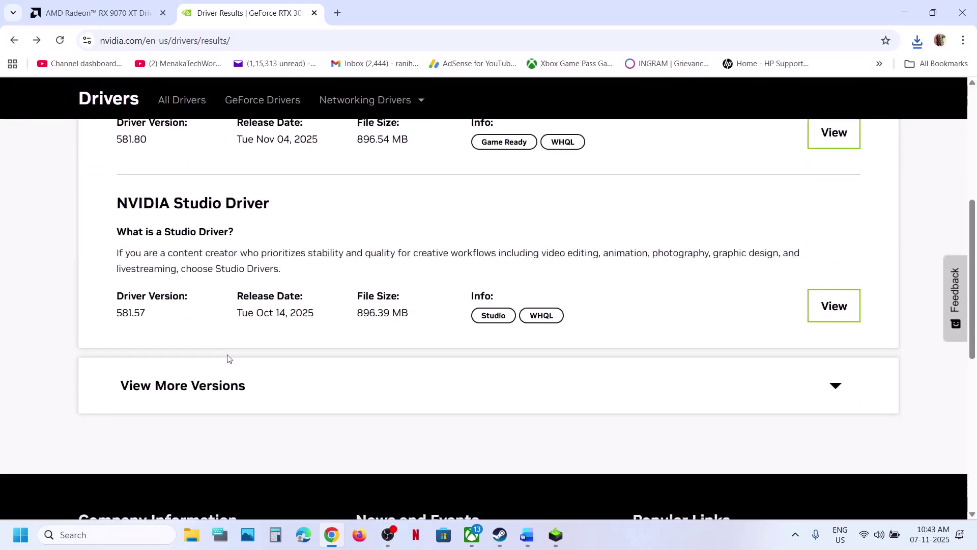
pyautogui.click(209, 386)
pyautogui.scroll(-6, 209, 390)
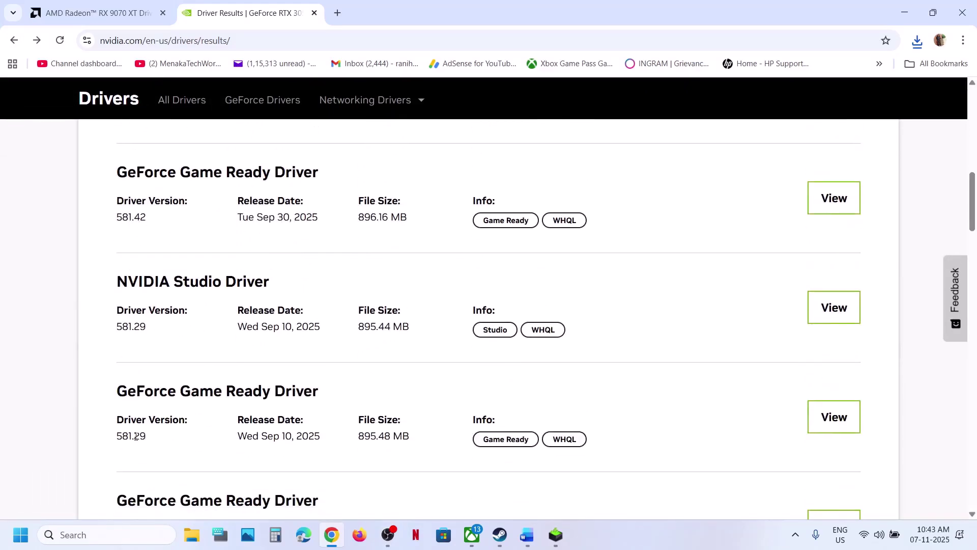
# Check the NVIDIA installer's custom options, then go back to the browser's AMD Radeon tab
pyautogui.click(547, 536)
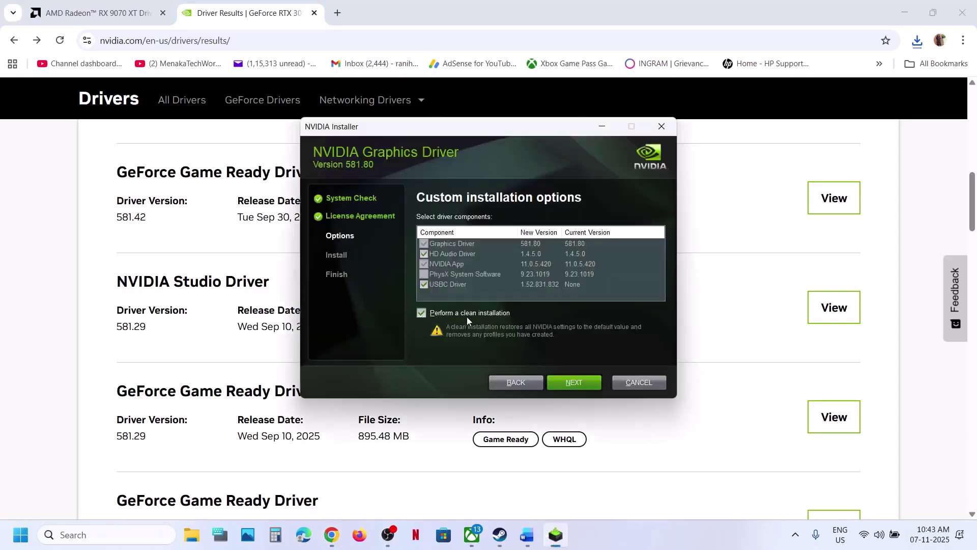
pyautogui.click(65, 366)
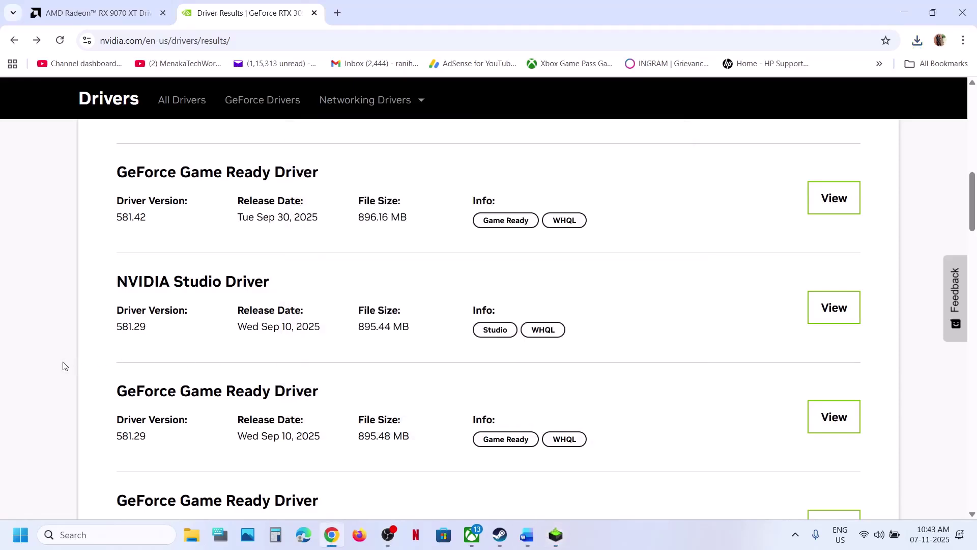
pyautogui.click(112, 19)
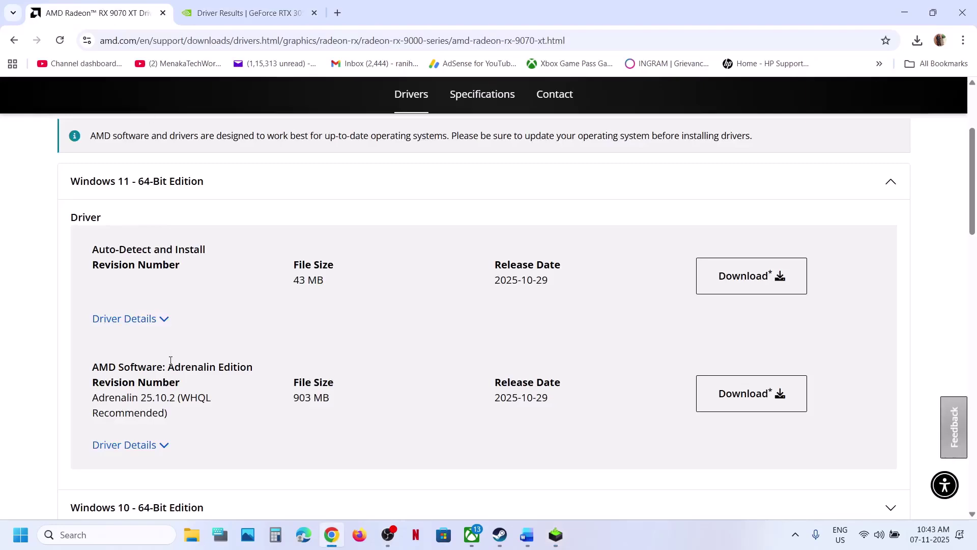
# Expand AMD's Windows 11 64-bit previous drivers and mark versions 25.9.2 and 25.9.1
pyautogui.scroll(-7, 170, 346)
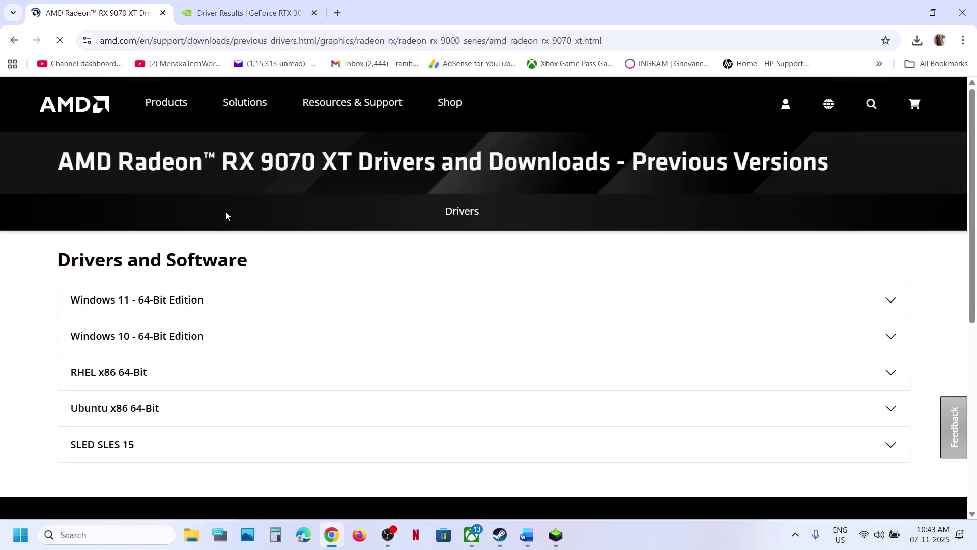
pyautogui.click(150, 302)
pyautogui.scroll(-2, 149, 303)
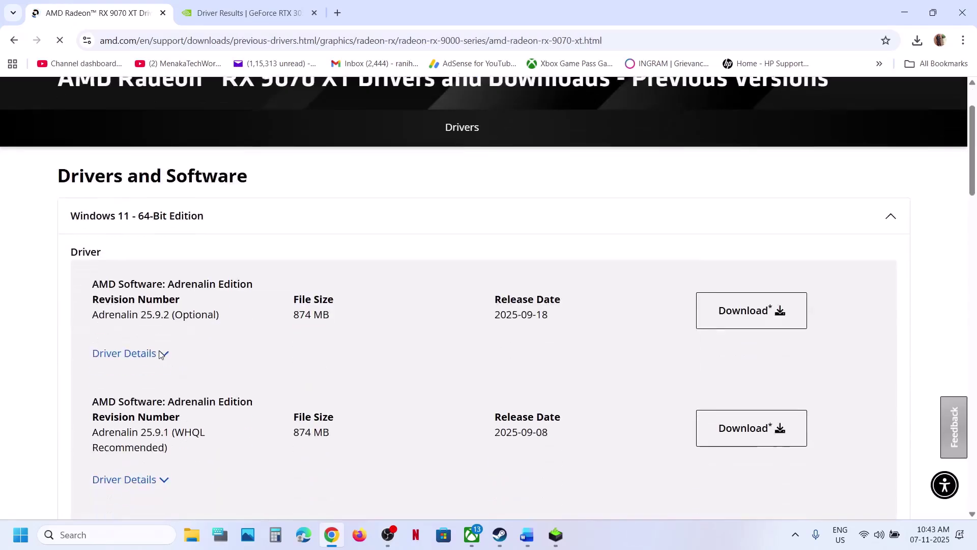
pyautogui.doubleClick(143, 307)
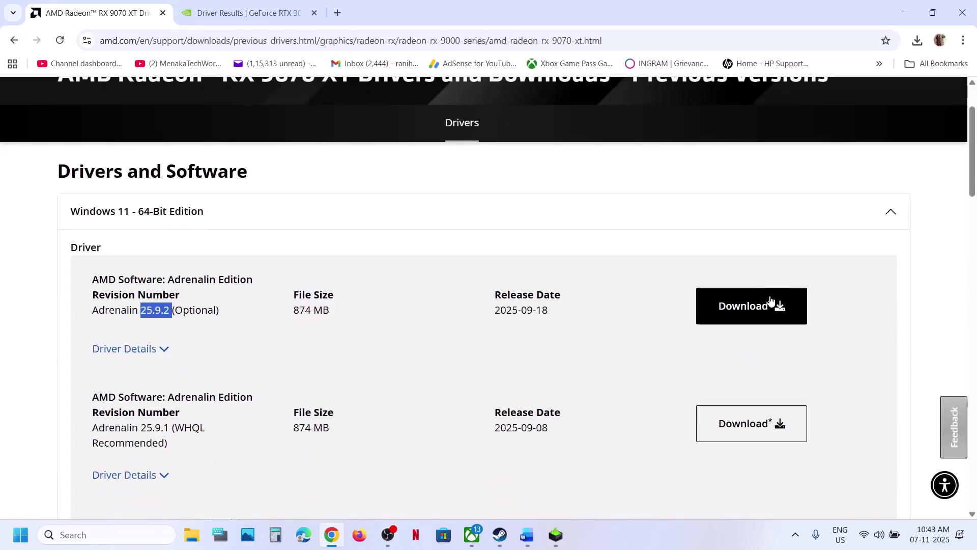
pyautogui.moveTo(153, 426); pyautogui.dragTo(184, 427)
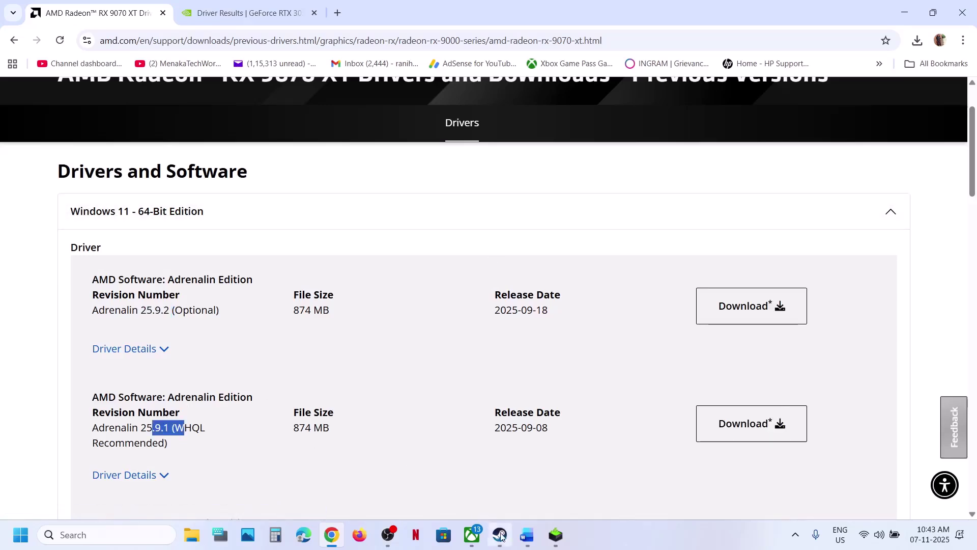
pyautogui.click(527, 534)
pyautogui.scroll(-2, 423, 397)
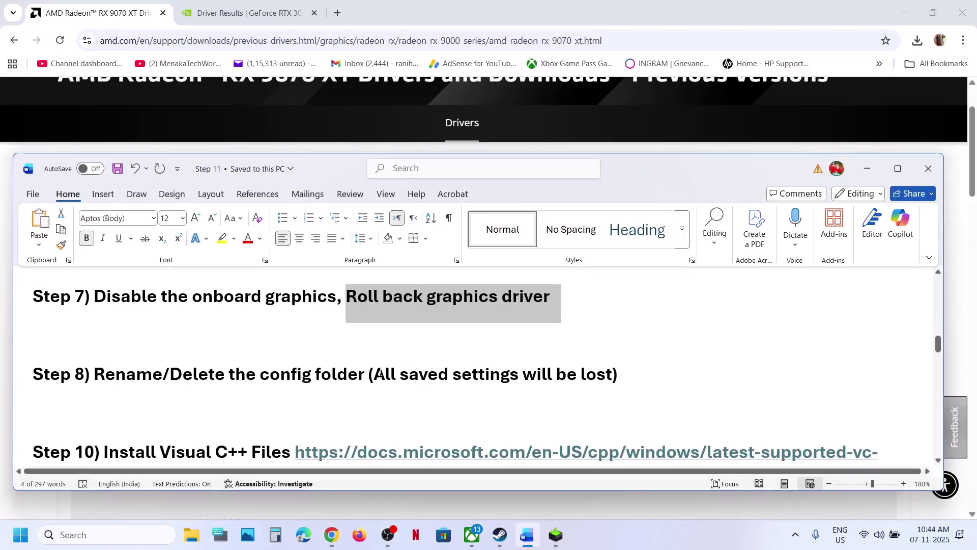
# Browse Documents\Paradox Interactive in File Explorer and open the Europa Universalis V.old folder
pyautogui.moveTo(375, 374); pyautogui.dragTo(585, 383)
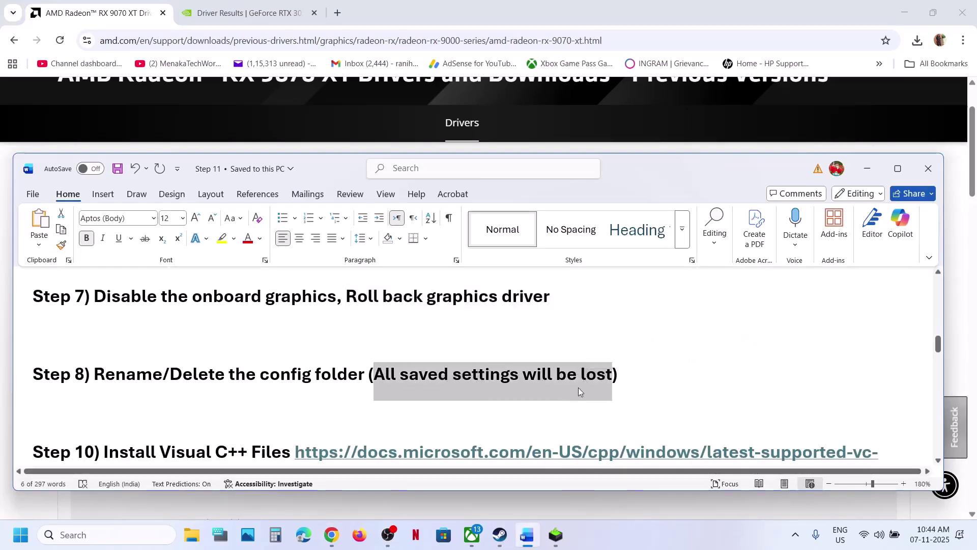
pyautogui.click(192, 535)
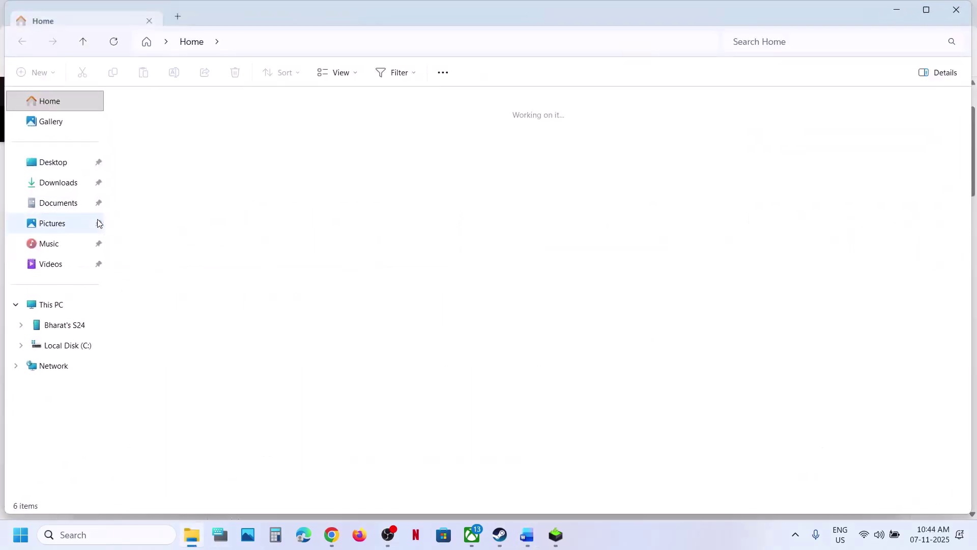
pyautogui.click(59, 201)
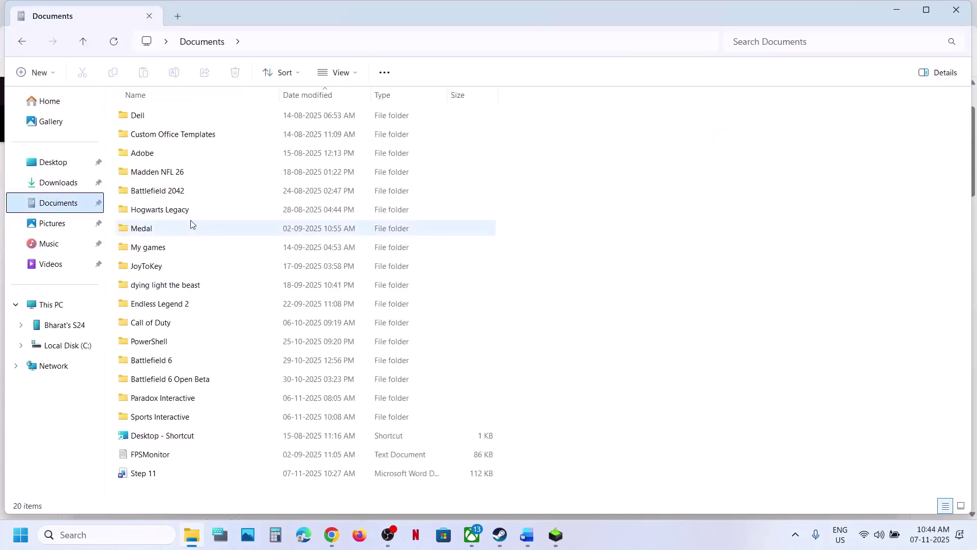
pyautogui.doubleClick(184, 398)
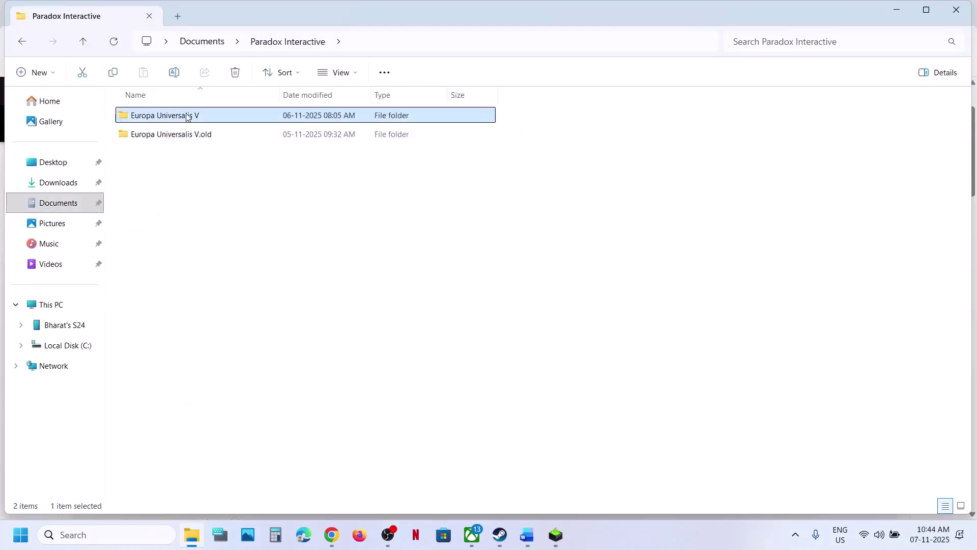
pyautogui.doubleClick(186, 116)
pyautogui.doubleClick(187, 117)
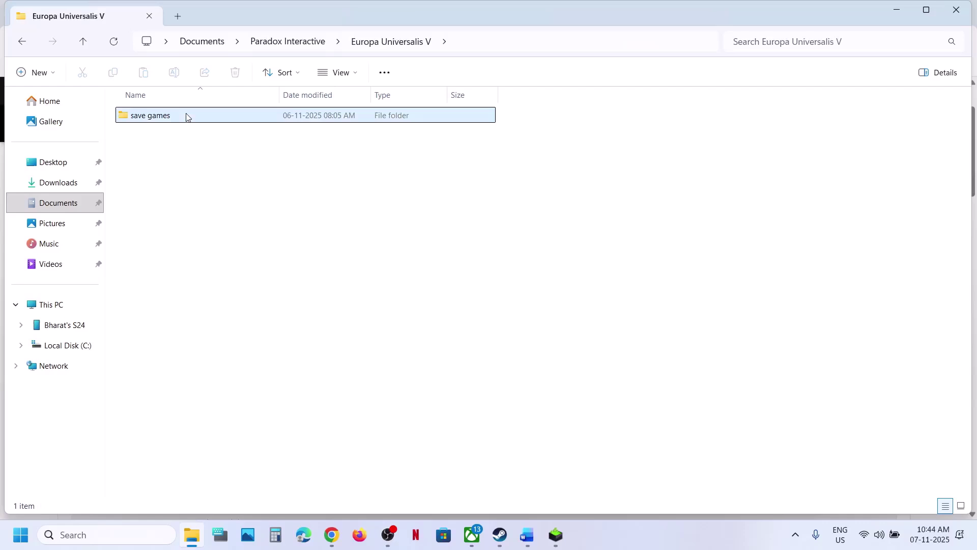
pyautogui.click(84, 49)
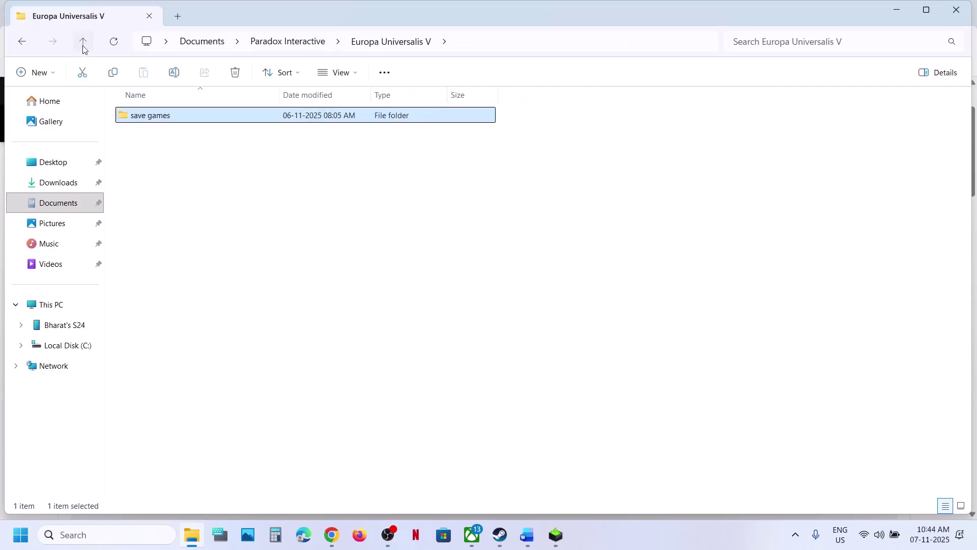
pyautogui.click(84, 49)
pyautogui.doubleClick(149, 135)
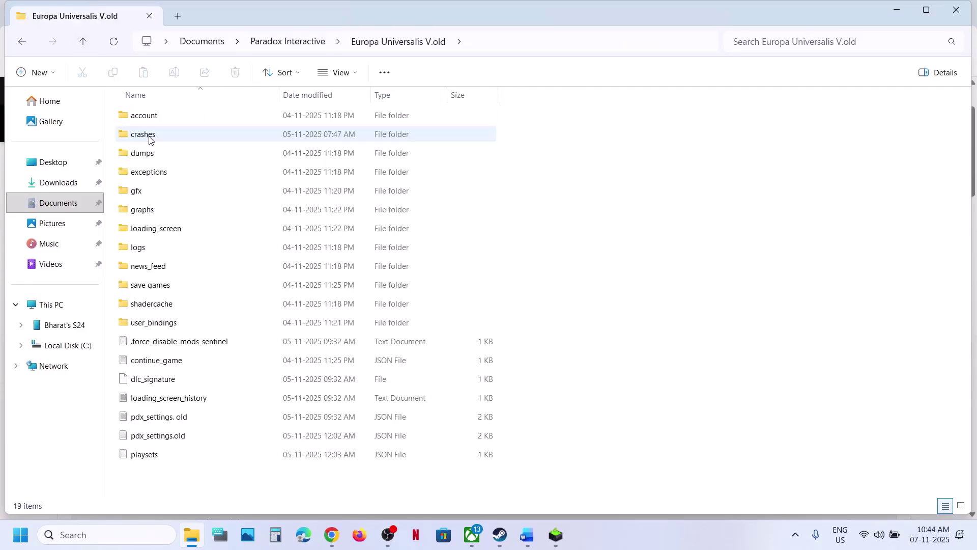
# Open pdx_settings. old to read its contents, then close it
pyautogui.click(160, 420)
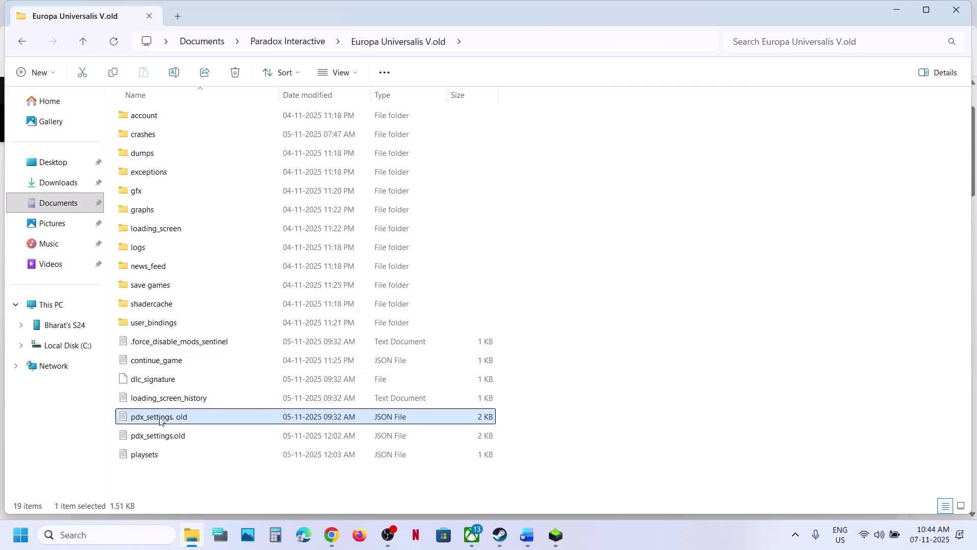
pyautogui.doubleClick(160, 417)
pyautogui.scroll(-5, 495, 422)
pyautogui.click(874, 276)
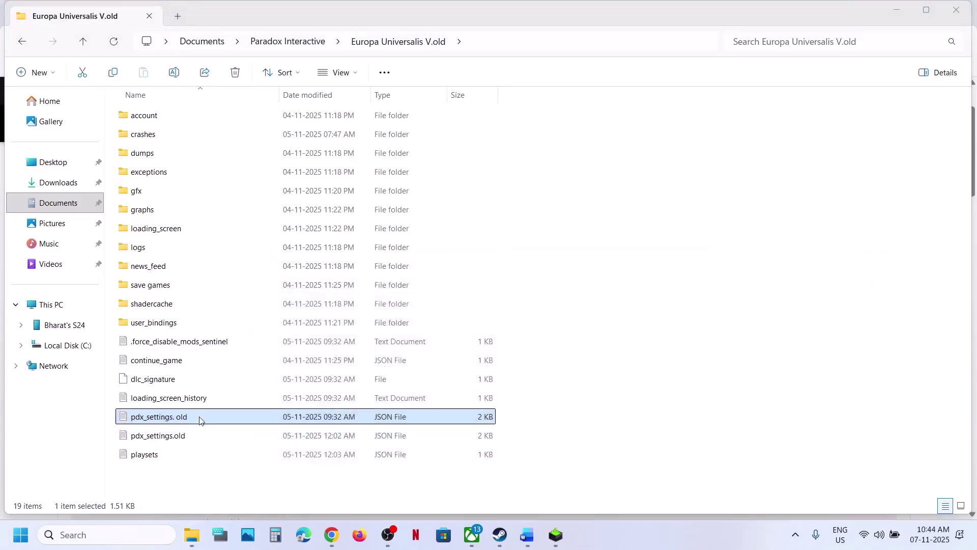
# Start a rename of pdx_settings. old but keep its name unchanged
pyautogui.rightClick(195, 418)
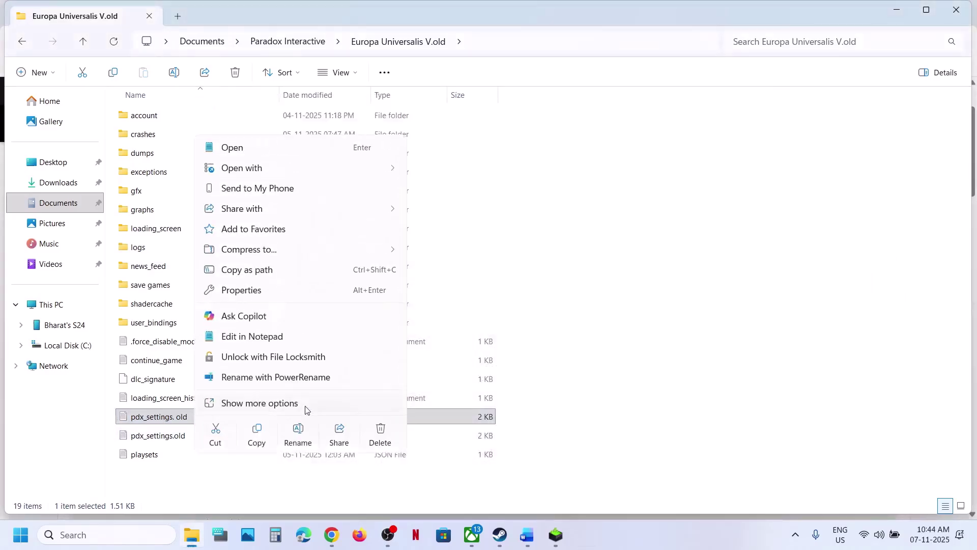
pyautogui.click(299, 441)
pyautogui.click(193, 418)
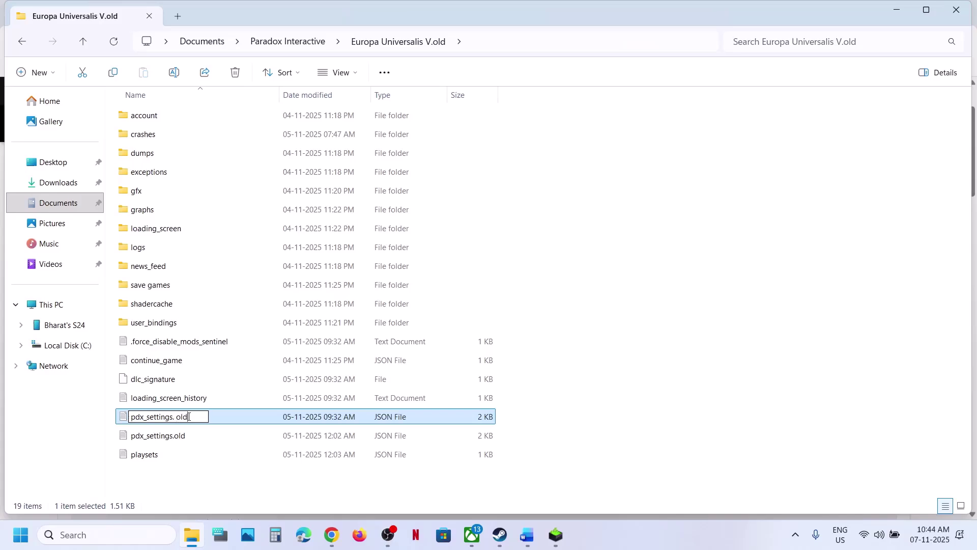
pyautogui.click(231, 490)
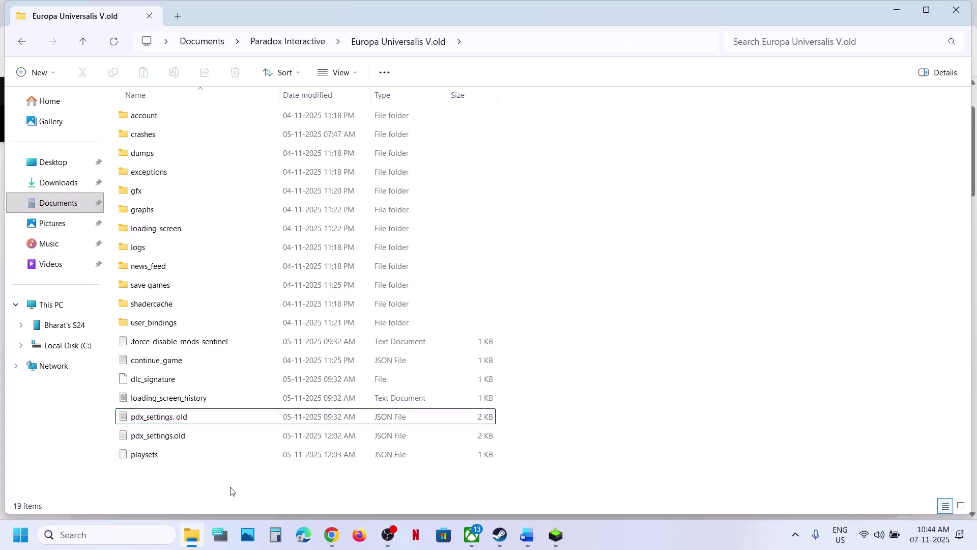
pyautogui.click(500, 535)
pyautogui.click(527, 534)
# Follow the guide's Visual C++ link and download VC_redist.x86.exe from the redistributable table
pyautogui.scroll(-2, 427, 378)
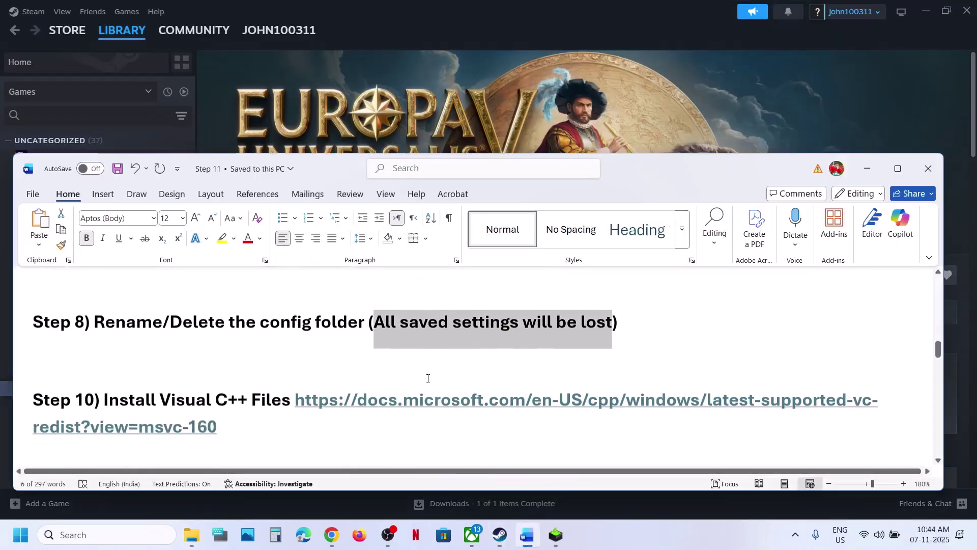
pyautogui.keyDown('ctrl'); pyautogui.click(399, 395); pyautogui.keyUp('ctrl')
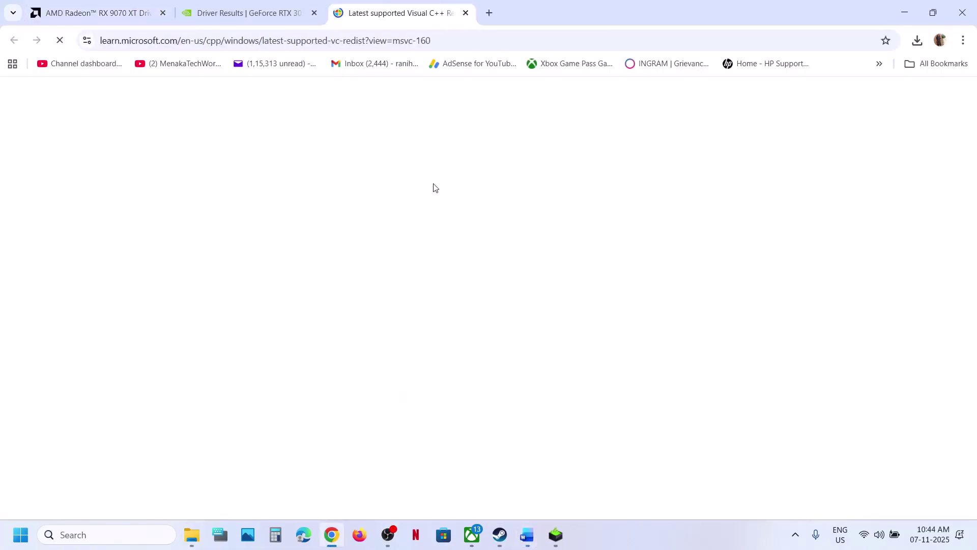
pyautogui.scroll(-10, 402, 244)
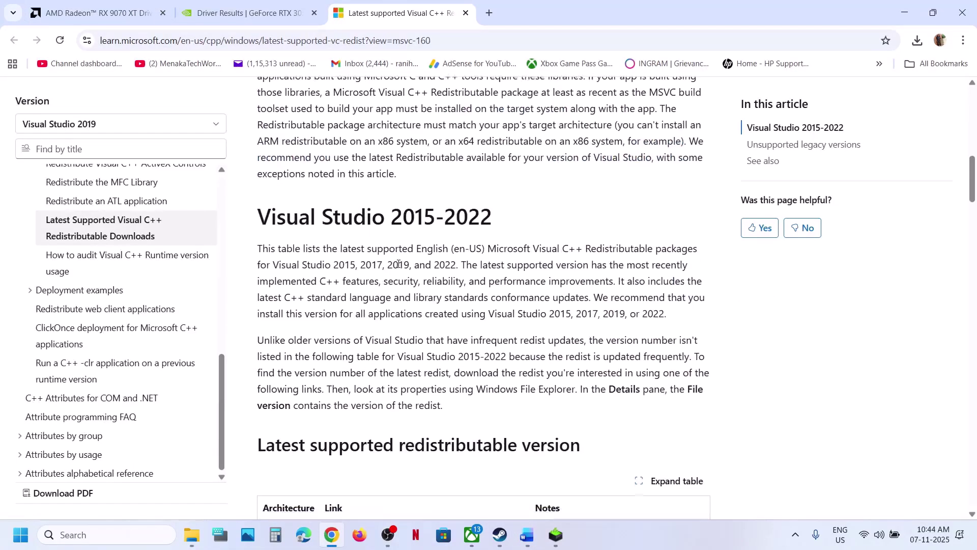
pyautogui.scroll(-5, 453, 240)
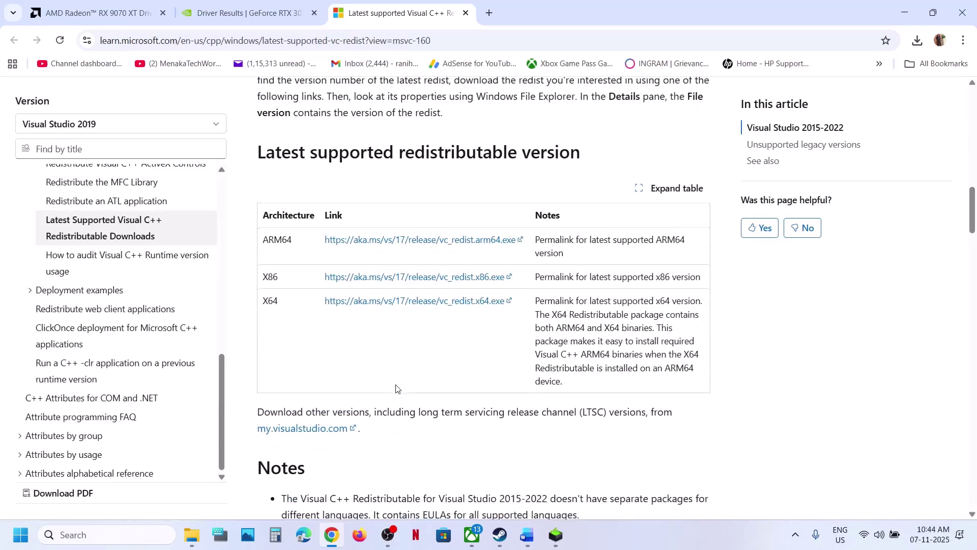
pyautogui.moveTo(266, 276); pyautogui.dragTo(562, 315)
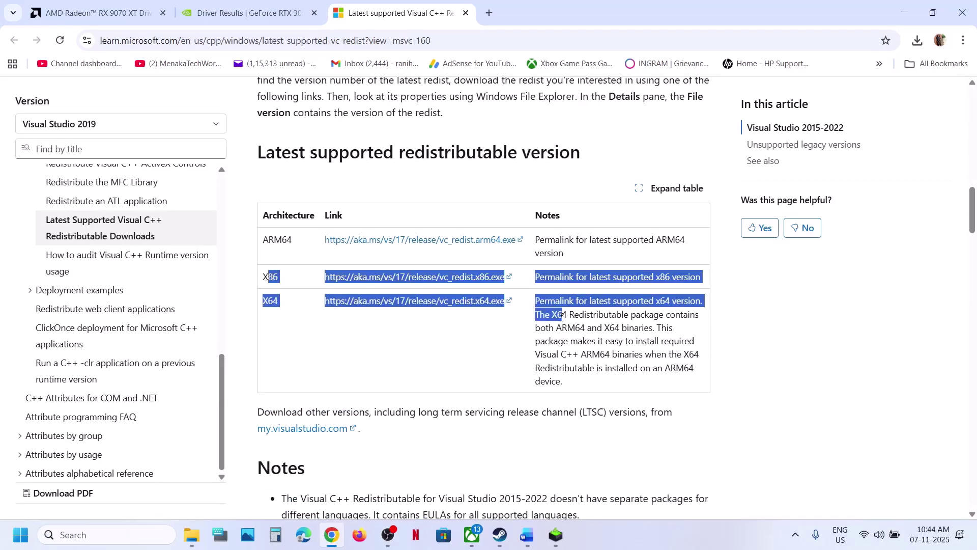
pyautogui.click(444, 364)
pyautogui.click(437, 277)
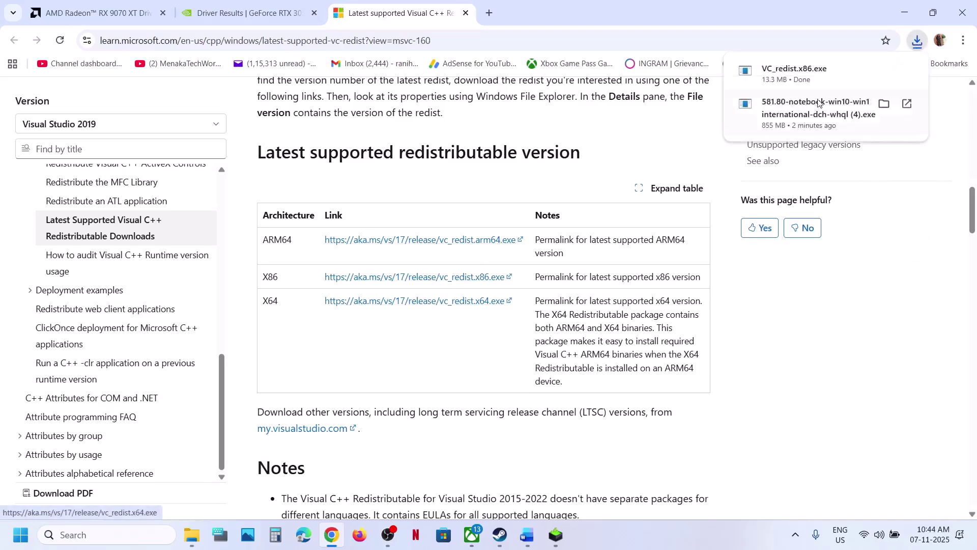
# Run VC_redist.x86.exe and repair the x86 Visual C++ 2015-2022 redistributable
pyautogui.click(793, 84)
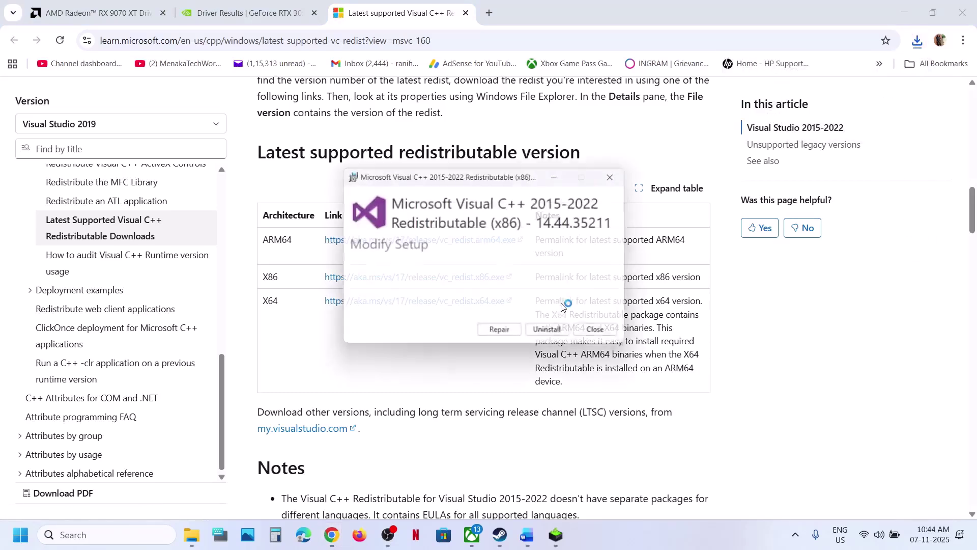
pyautogui.click(517, 339)
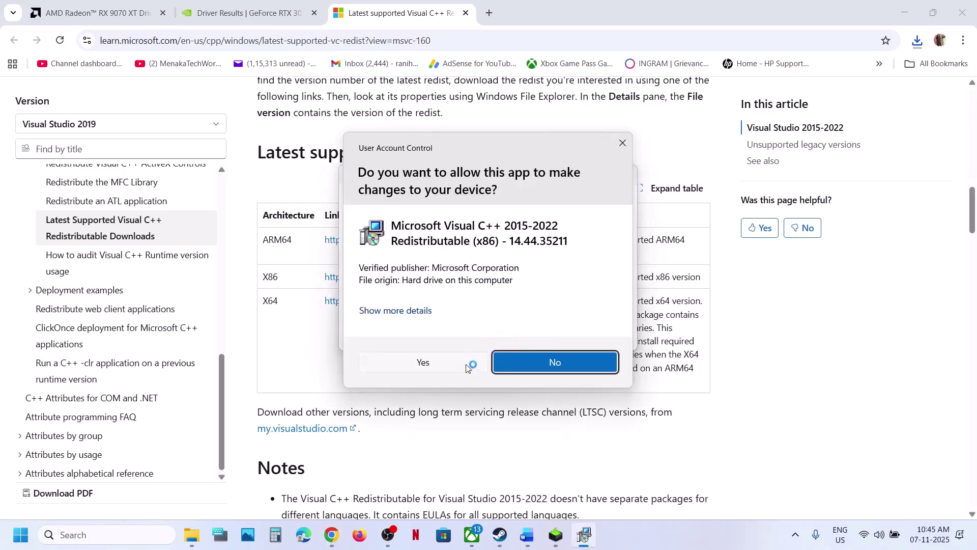
pyautogui.click(421, 361)
pyautogui.click(274, 302)
# Download and run VC_redist.x64.exe, repairing the x64 Visual C++ redistributable
pyautogui.doubleClick(274, 302)
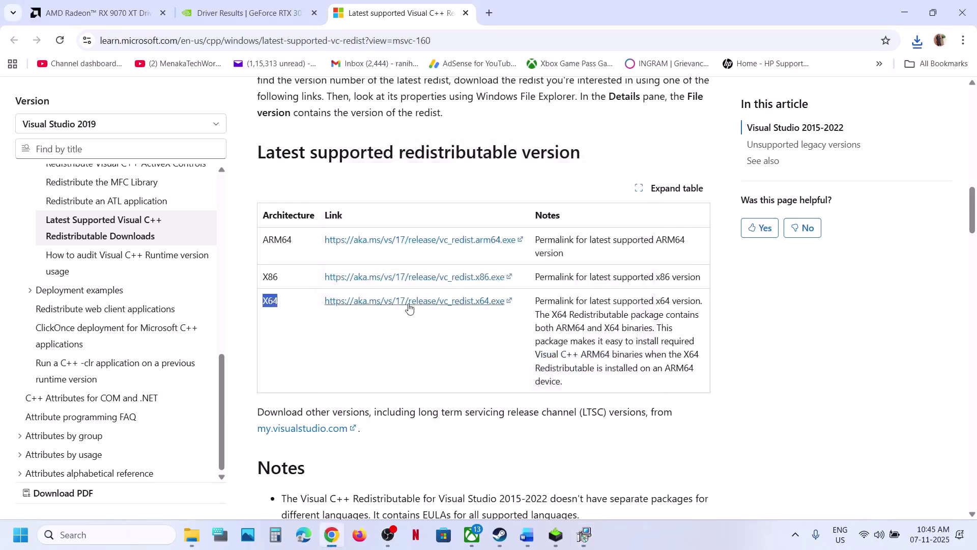
pyautogui.click(406, 304)
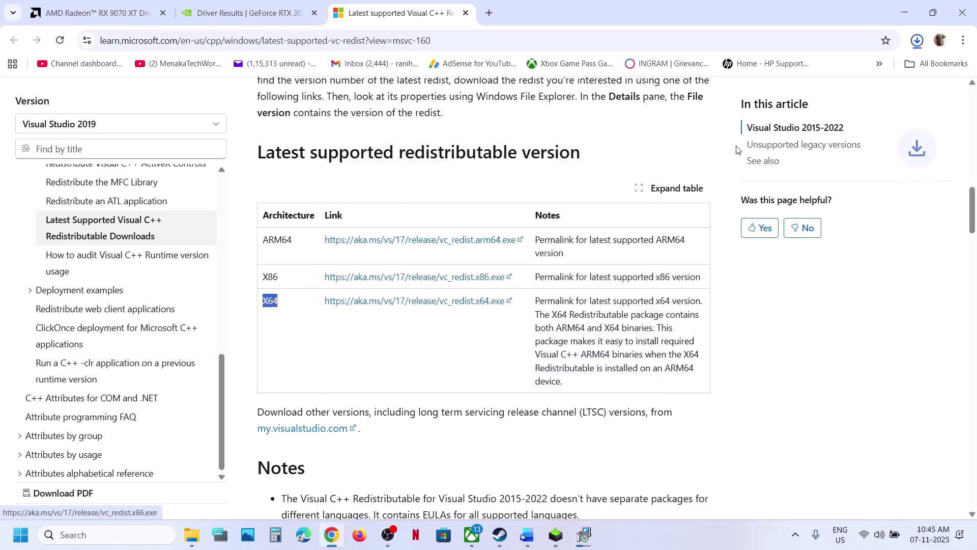
pyautogui.click(918, 41)
pyautogui.click(815, 98)
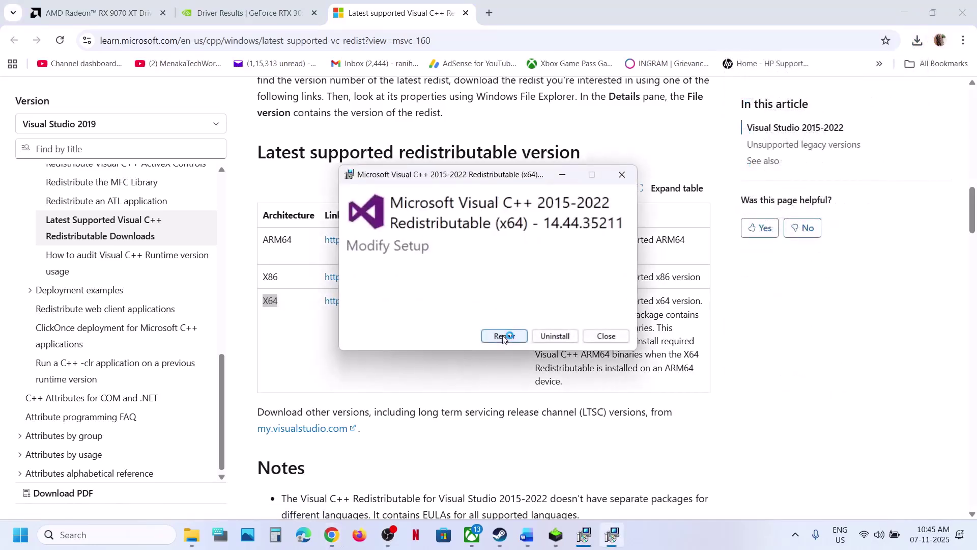
pyautogui.click(504, 337)
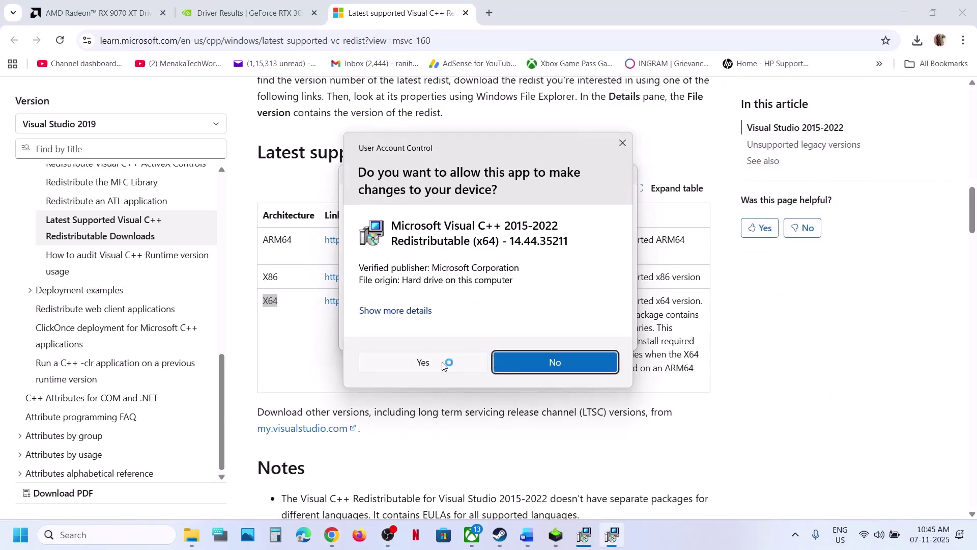
pyautogui.click(447, 365)
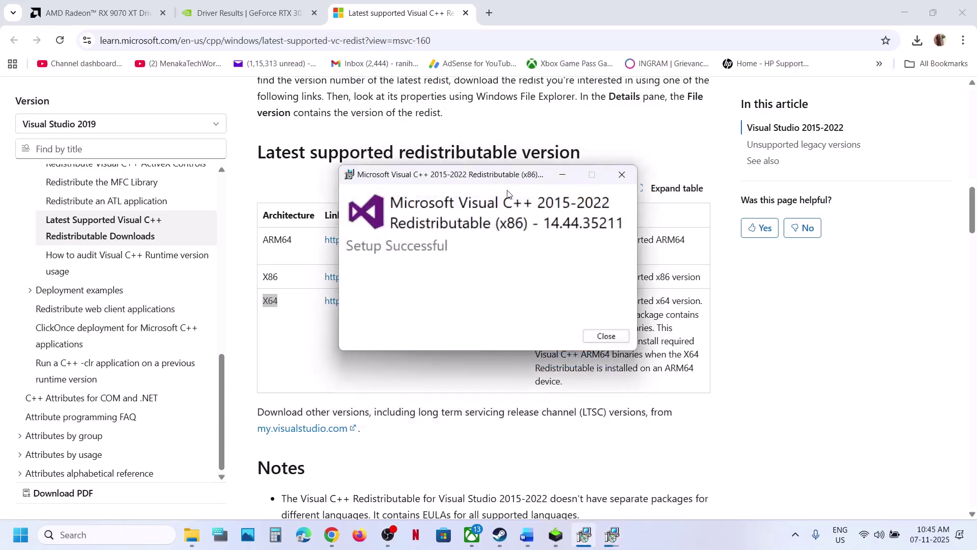
# Close both Setup Successful dialogs, skip restarting, and return to the Word guide
pyautogui.moveTo(501, 184); pyautogui.dragTo(236, 237)
pyautogui.click(338, 390)
pyautogui.click(605, 336)
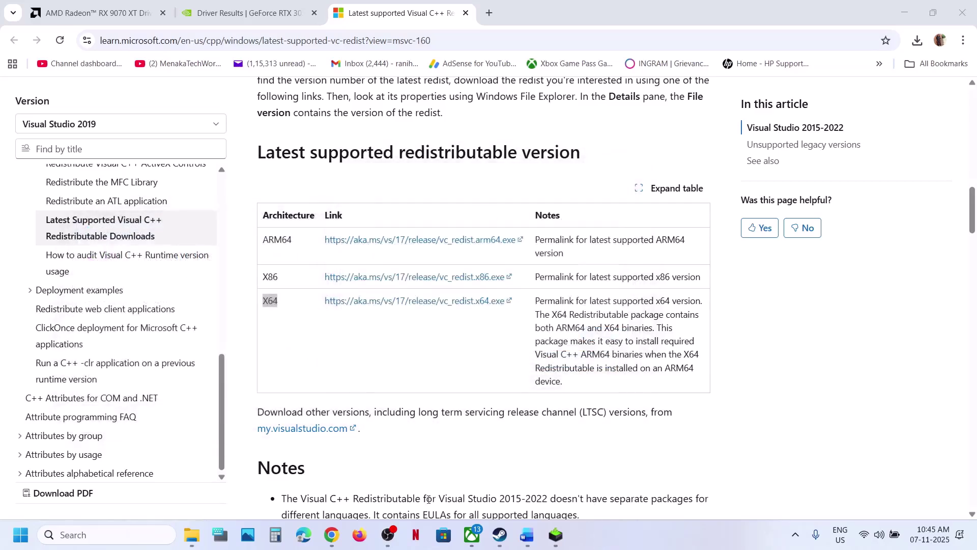
pyautogui.click(21, 544)
pyautogui.click(370, 491)
pyautogui.click(509, 425)
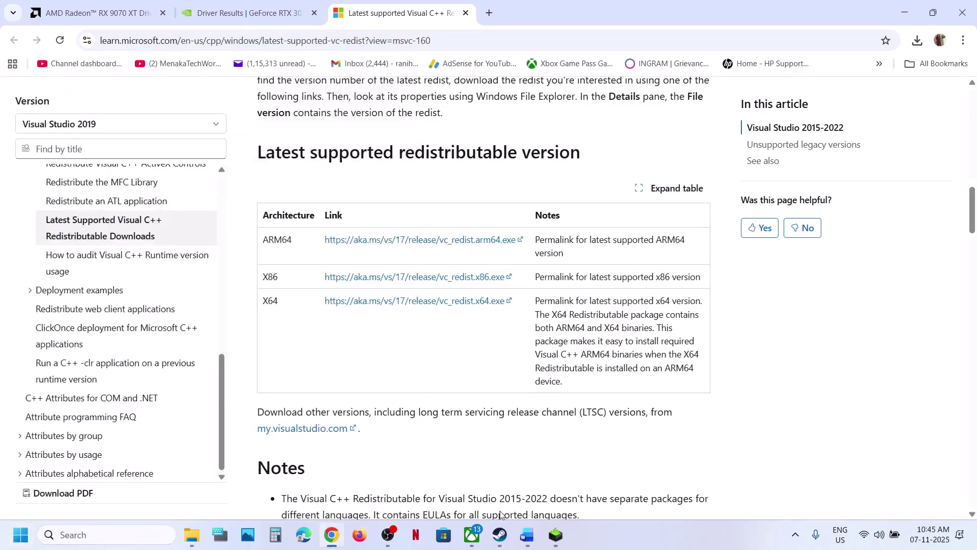
pyautogui.click(501, 542)
pyautogui.click(527, 536)
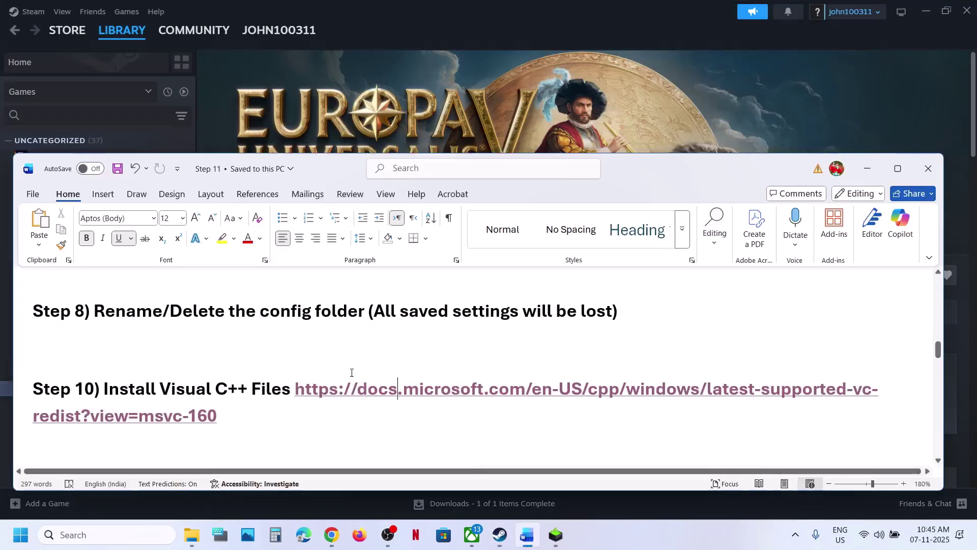
# Open Control Panel's Hardware and Sound > Power Options, showing the Balanced plan selected
pyautogui.scroll(-2, 352, 373)
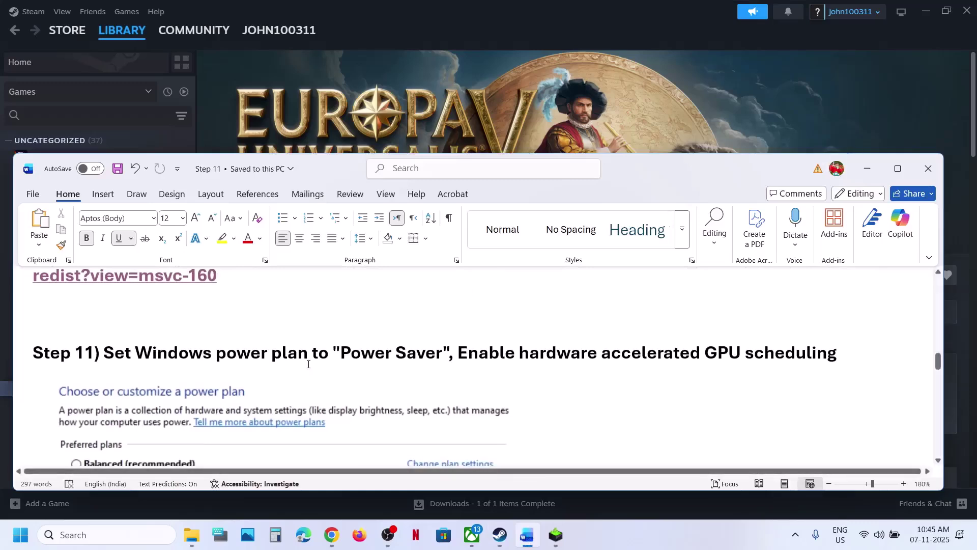
pyautogui.click(101, 540)
pyautogui.write('cont')
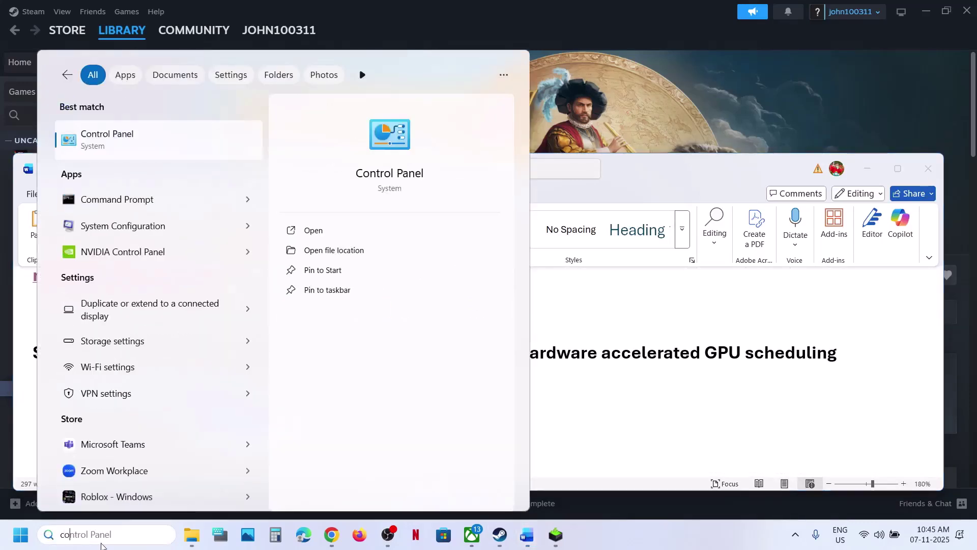
pyautogui.write('rol panel')
pyautogui.press('Return')
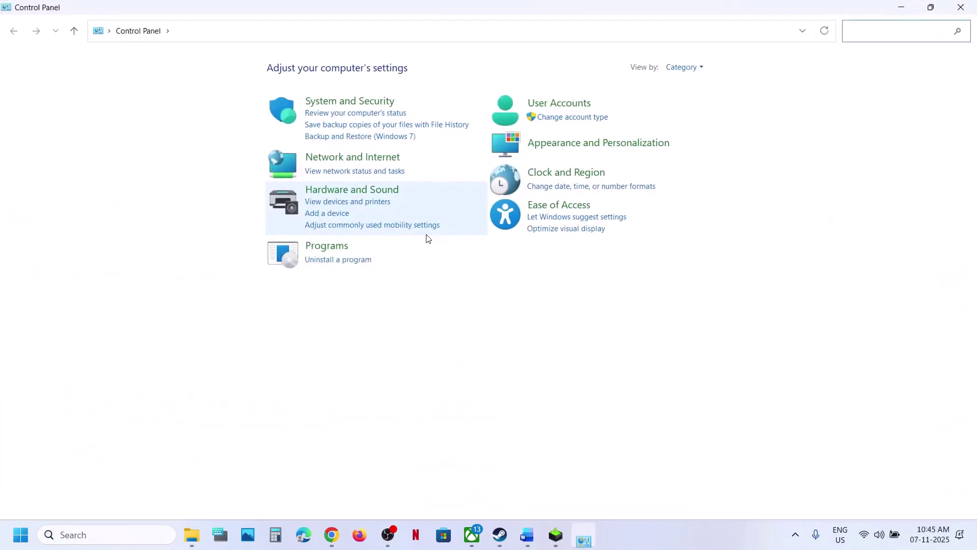
pyautogui.click(355, 189)
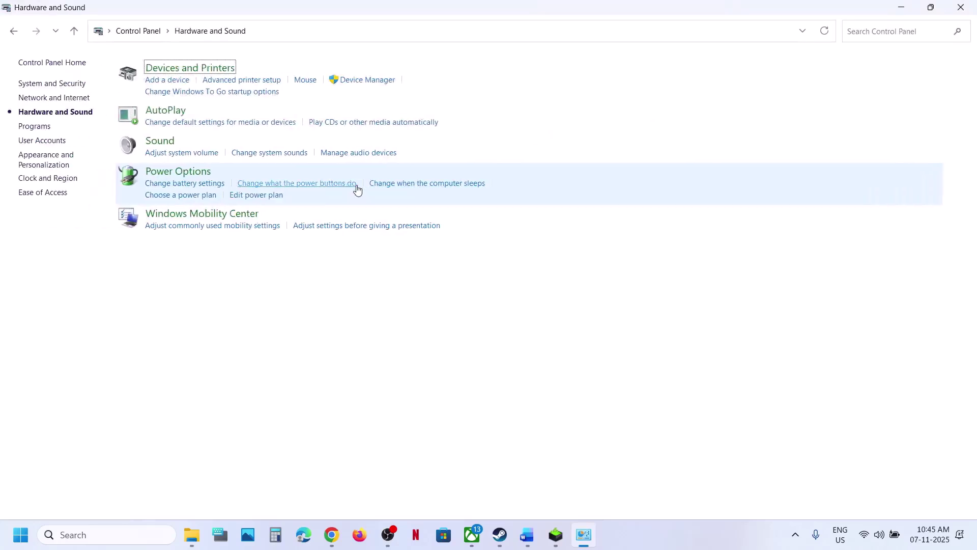
pyautogui.click(207, 175)
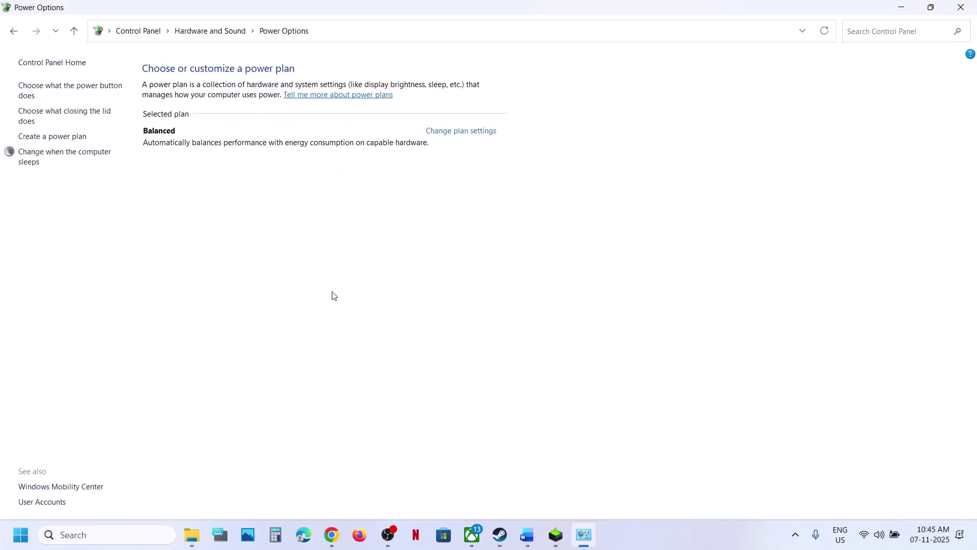
pyautogui.click(527, 535)
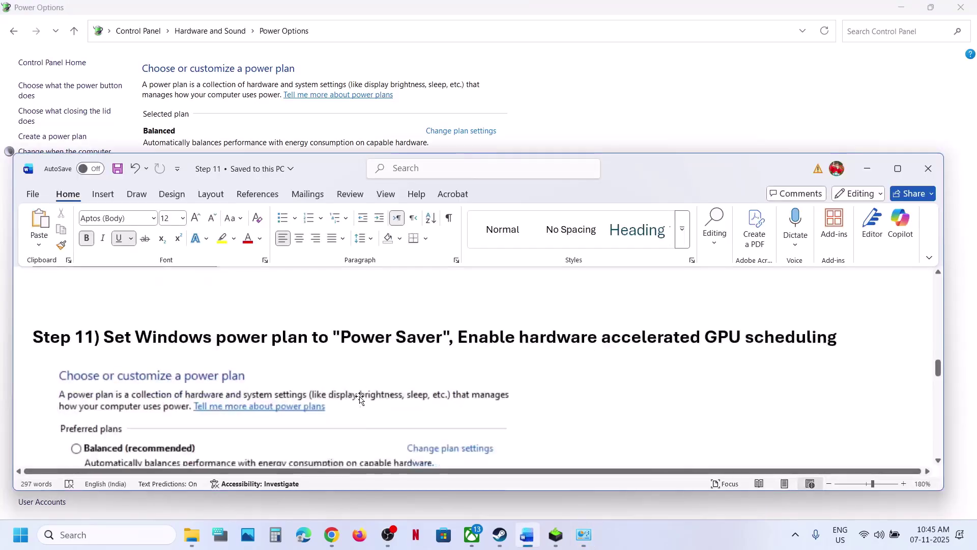
# Maximize the Word guide and select 'Enable hardware accelerated' in Step 11's heading
pyautogui.click(898, 169)
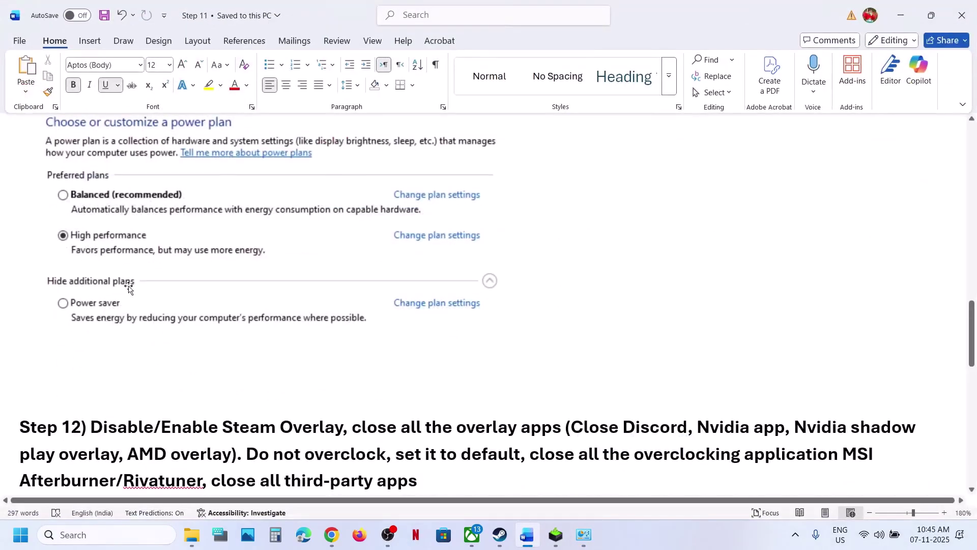
pyautogui.scroll(2, 102, 299)
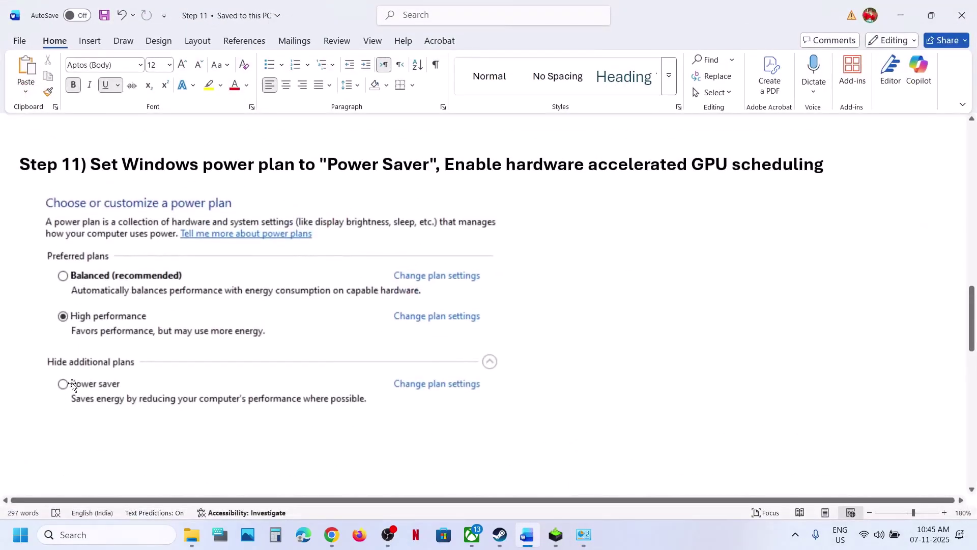
pyautogui.click(500, 535)
pyautogui.click(499, 536)
pyautogui.moveTo(582, 160); pyautogui.dragTo(690, 164)
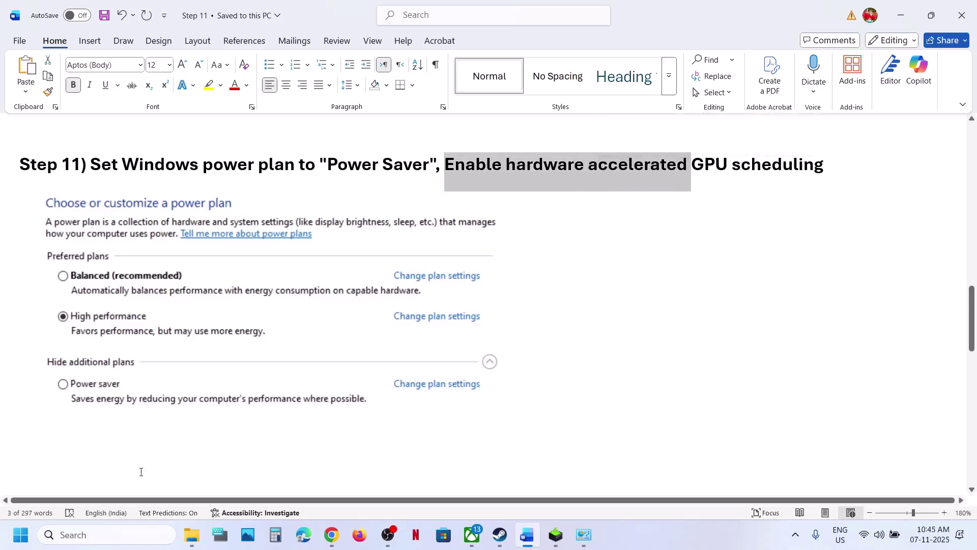
pyautogui.click(99, 535)
# Open Graphics settings, expand advanced settings, and turn on hardware-accelerated GPU scheduling
pyautogui.write('graphics settings')
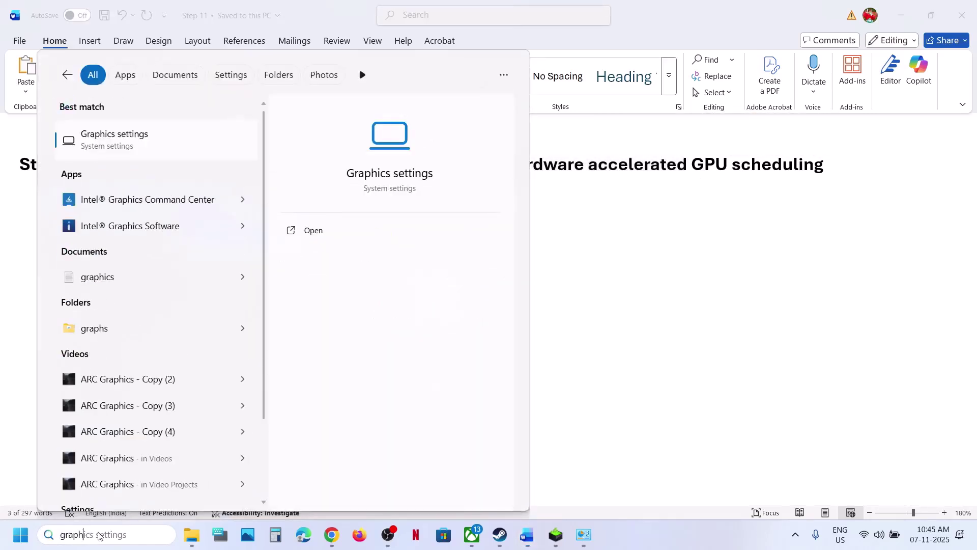
pyautogui.press('Return')
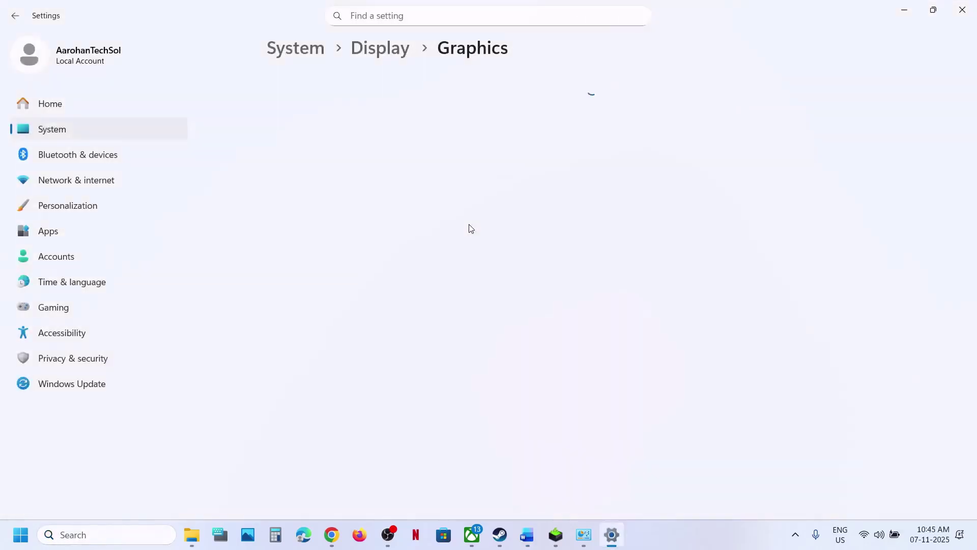
pyautogui.click(336, 216)
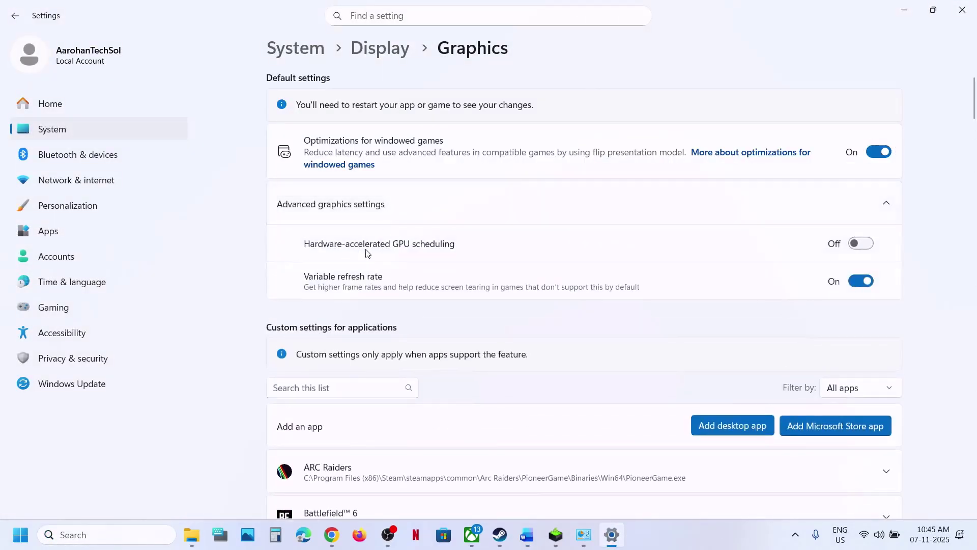
pyautogui.click(865, 246)
# Switch GPU scheduling back off and scroll the Word guide to Step 12's overlay instructions
pyautogui.click(500, 535)
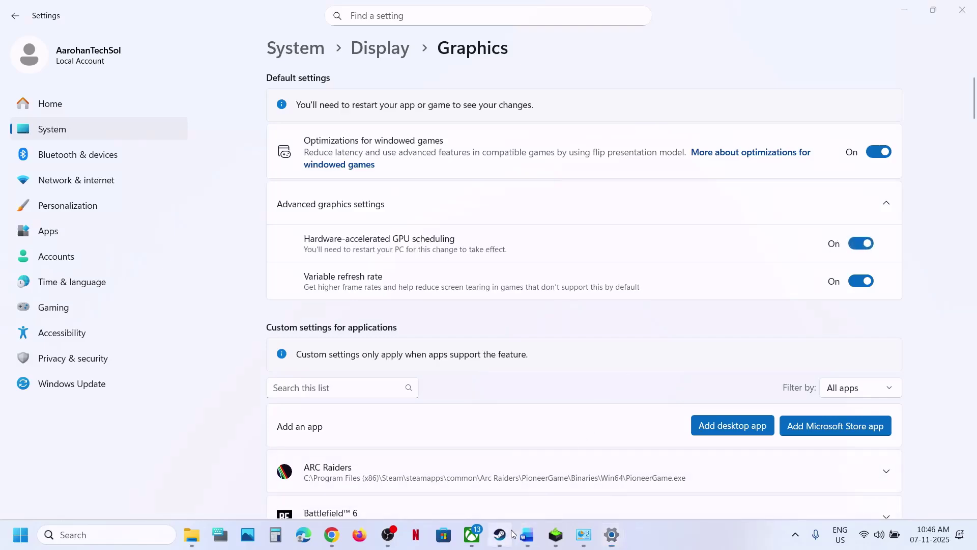
pyautogui.click(500, 534)
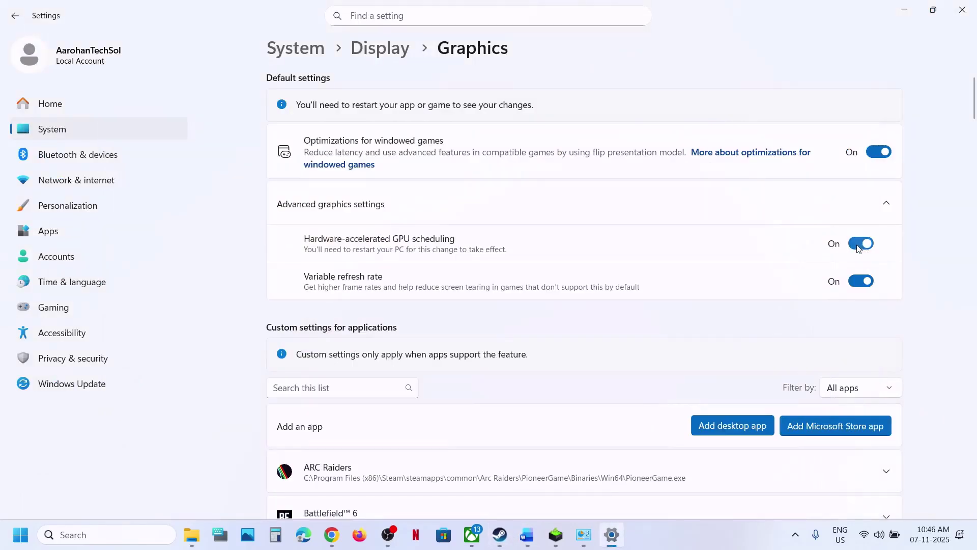
pyautogui.click(860, 244)
pyautogui.click(499, 535)
pyautogui.click(521, 525)
pyautogui.scroll(-3, 374, 400)
pyautogui.scroll(-1, 373, 398)
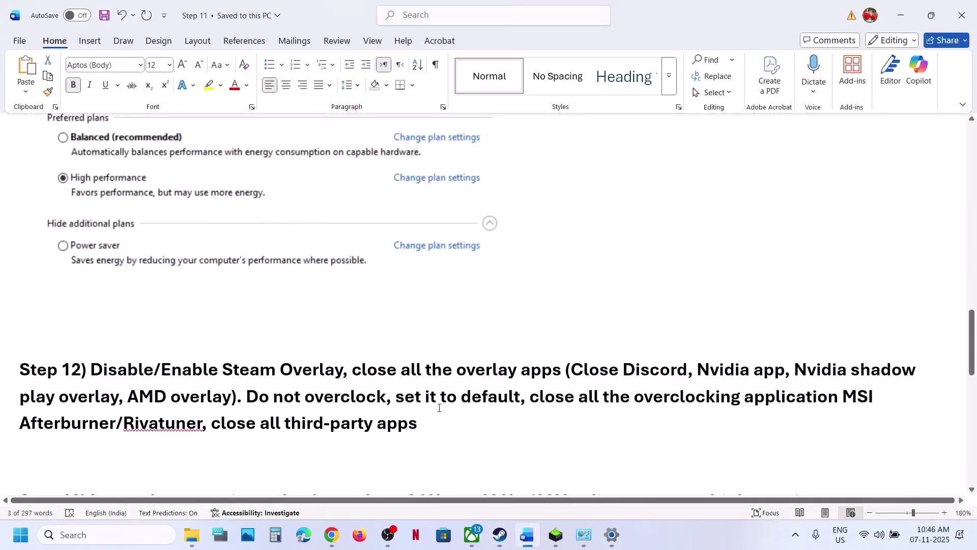
pyautogui.click(500, 535)
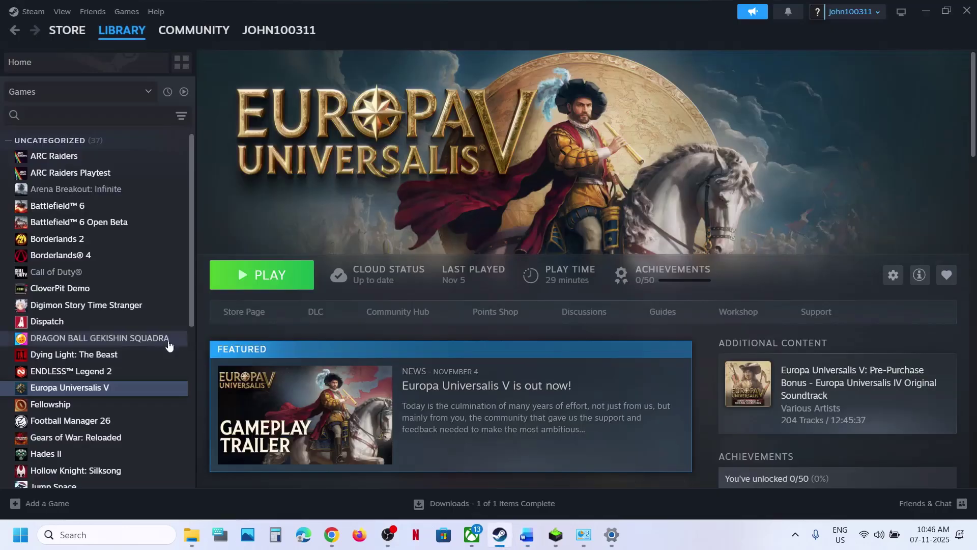
pyautogui.rightClick(88, 389)
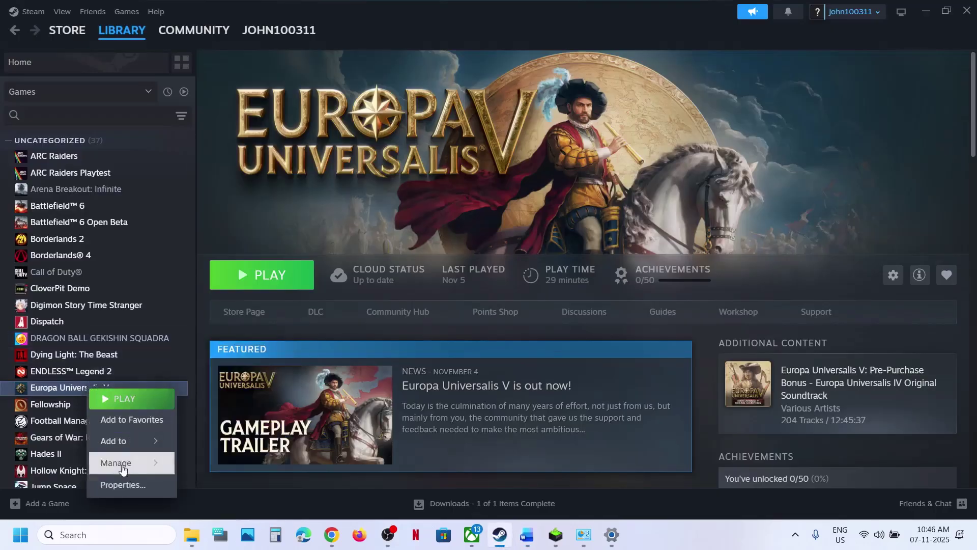
pyautogui.click(124, 484)
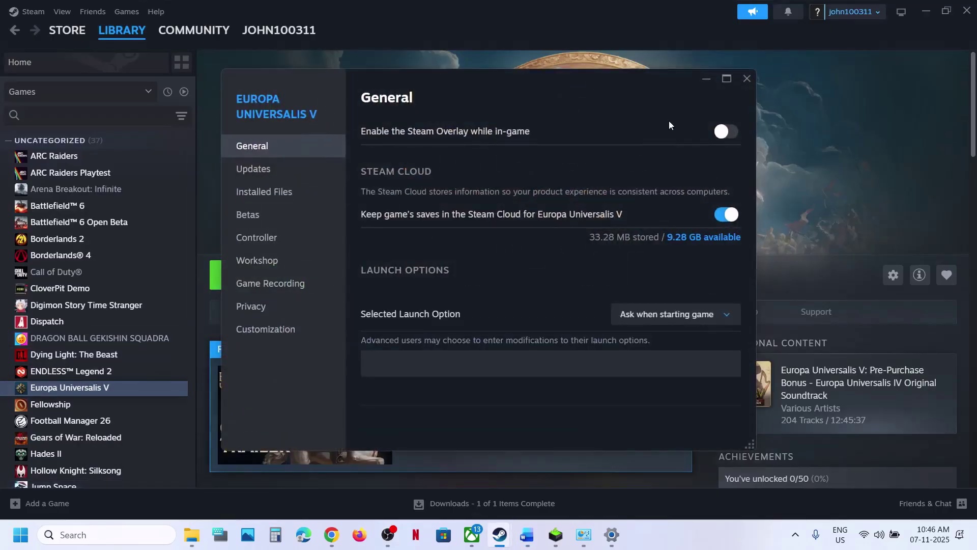
pyautogui.click(728, 133)
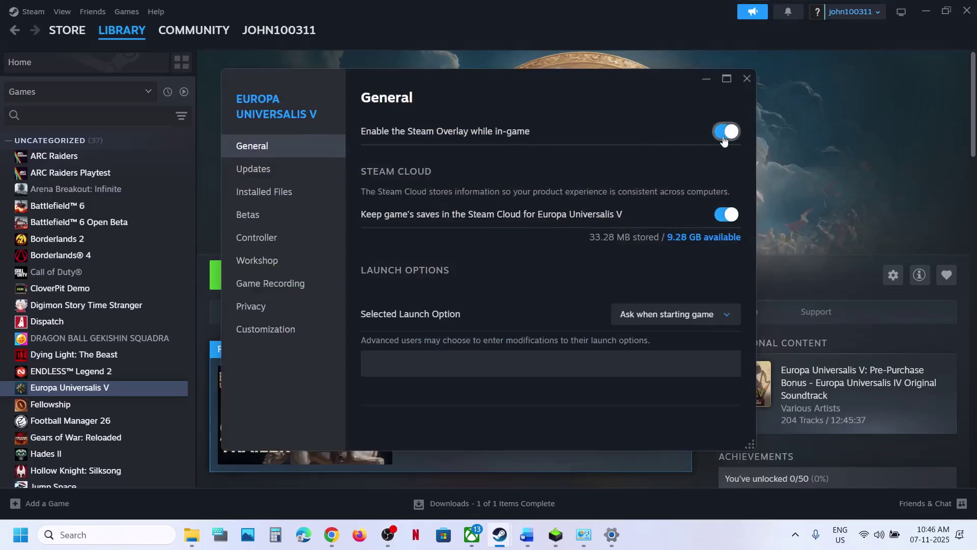
pyautogui.click(723, 131)
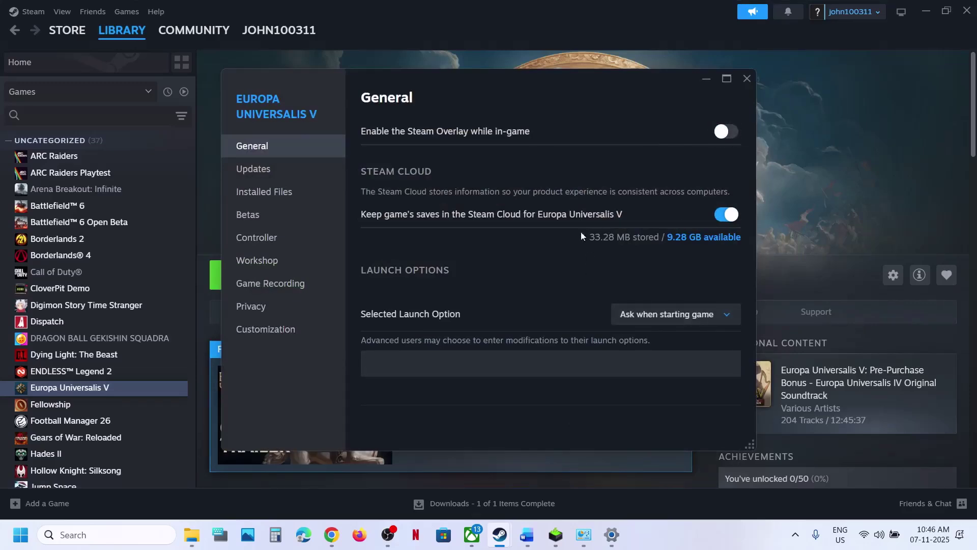
pyautogui.click(747, 79)
pyautogui.click(526, 536)
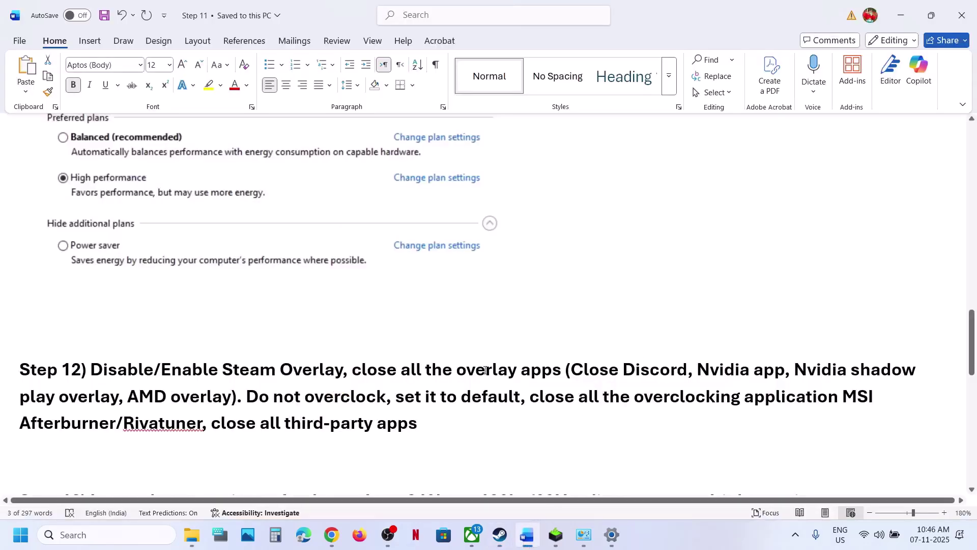
# Highlight 'overlay apps' and 'Discord' in Step 12 of the Word guide and copy them
pyautogui.moveTo(485, 370); pyautogui.dragTo(571, 374)
pyautogui.doubleClick(639, 372)
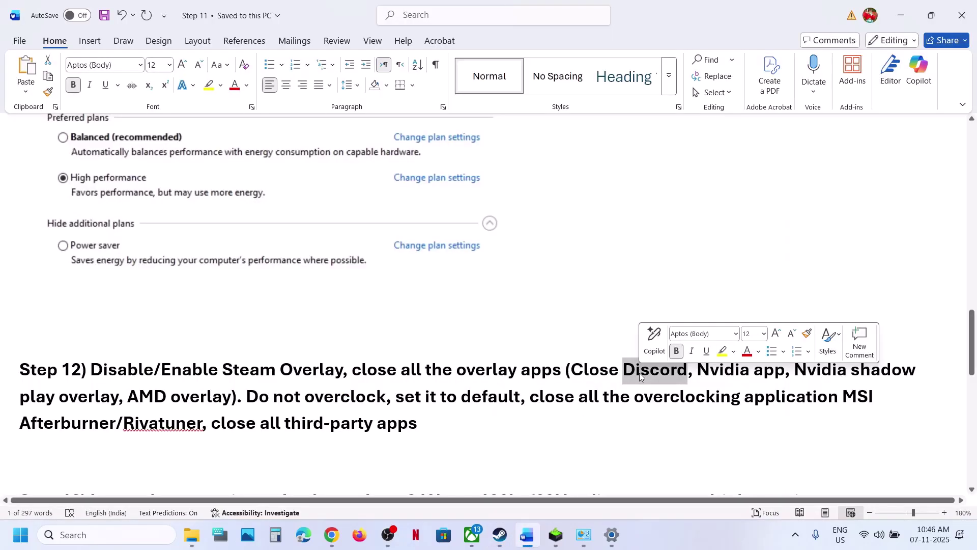
pyautogui.hotkey('ctrl', 'c')
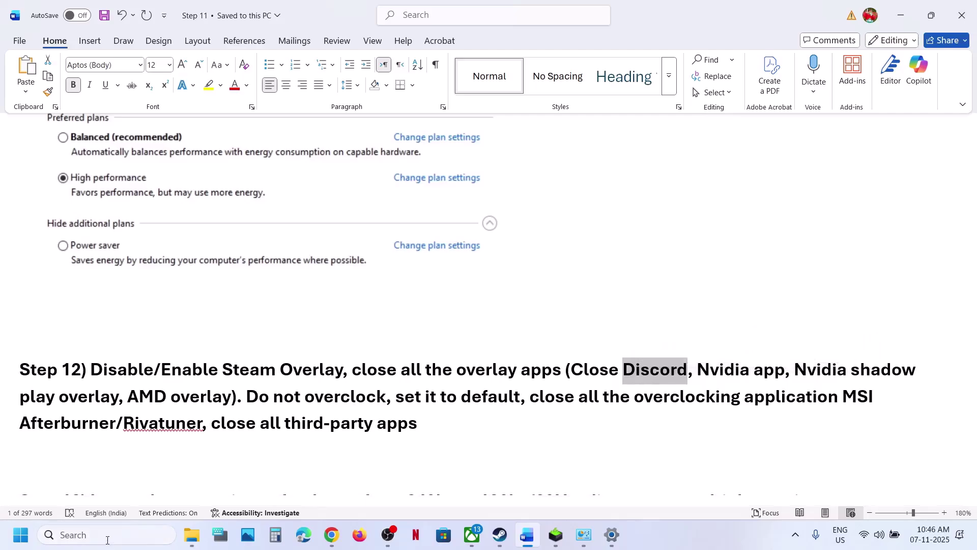
# Launch NVIDIA App, switch off the NVIDIA overlay in Settings, and close the app
pyautogui.click(107, 536)
pyautogui.write('nvidia app')
pyautogui.press('Return')
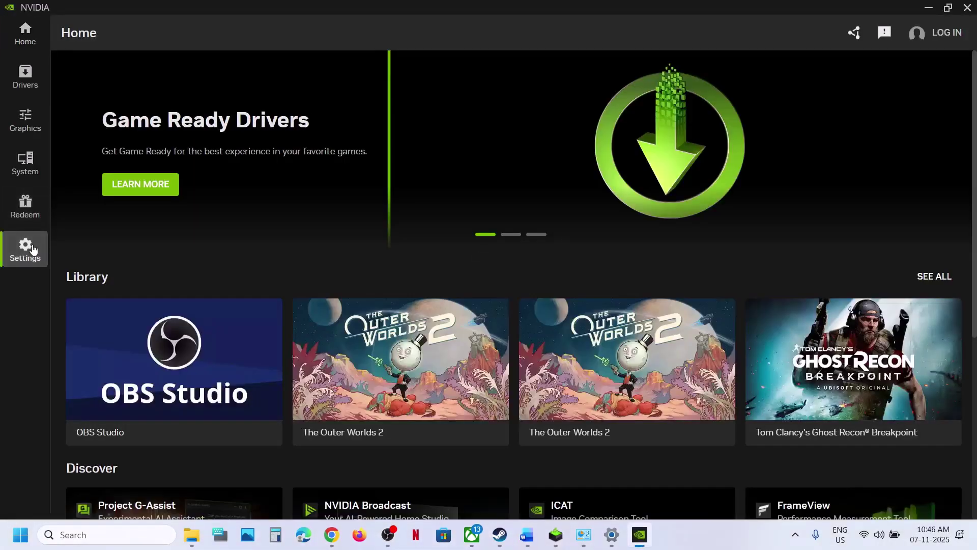
pyautogui.click(32, 248)
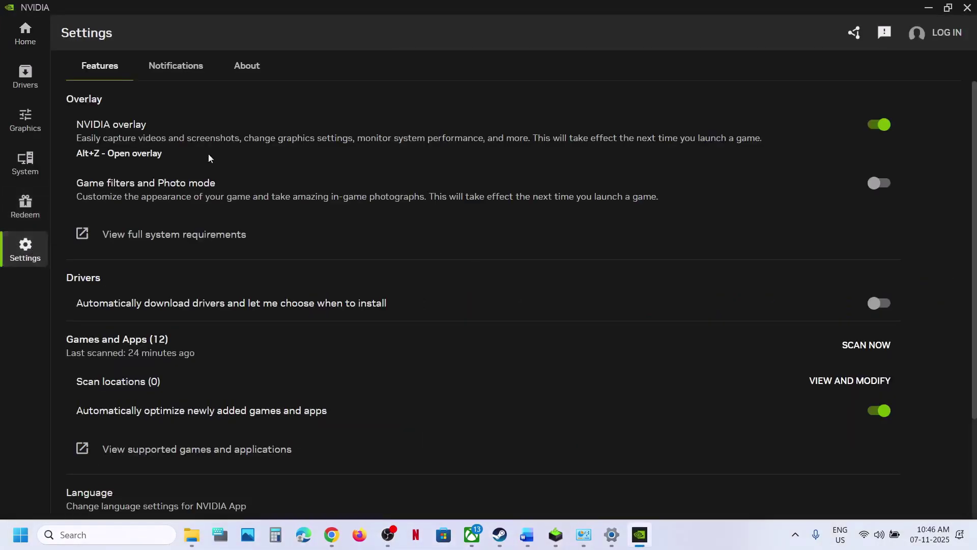
pyautogui.click(873, 126)
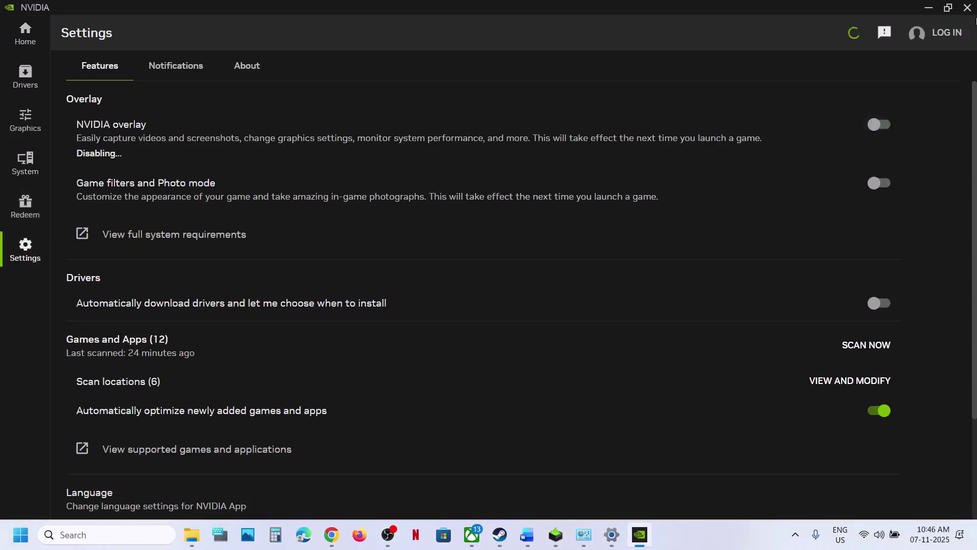
pyautogui.click(968, 8)
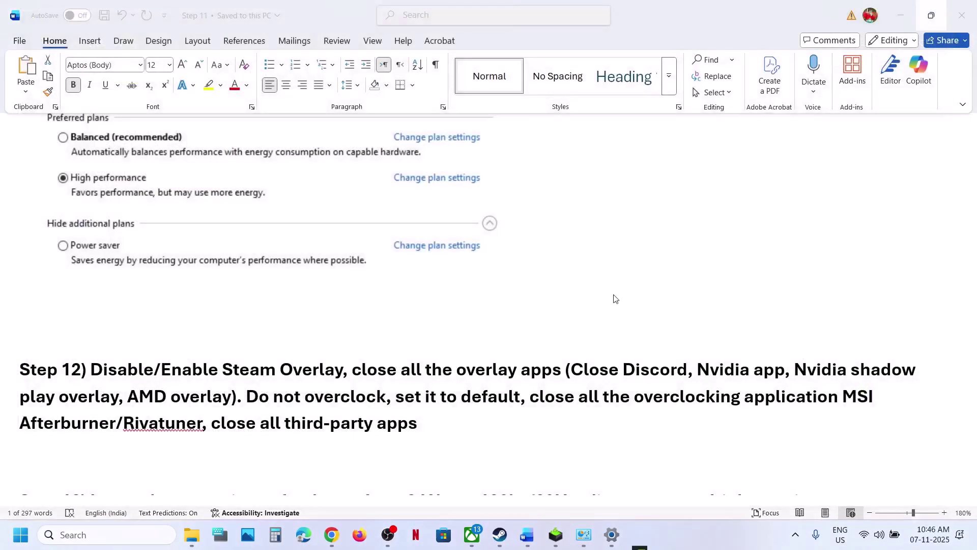
pyautogui.doubleClick(655, 369)
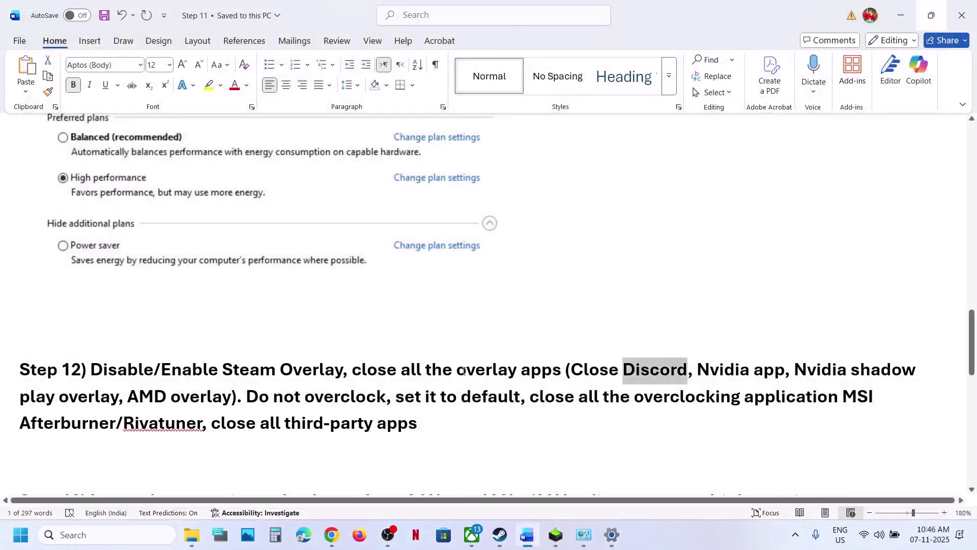
# Go over Step 12: overlay apps, 'set it to default', and overclocking apps
pyautogui.moveTo(464, 371); pyautogui.dragTo(540, 366)
pyautogui.moveTo(248, 403); pyautogui.dragTo(775, 405)
pyautogui.moveTo(852, 404); pyautogui.dragTo(417, 423)
pyautogui.click(229, 421)
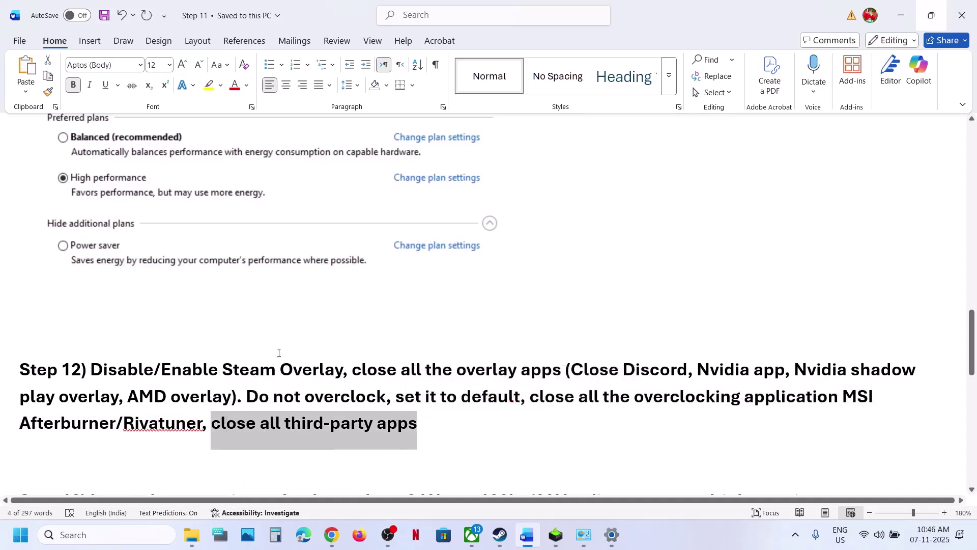
pyautogui.scroll(-4, 279, 352)
pyautogui.scroll(2, 279, 352)
# Go over Step 13's refresh-rate advice (240hz down to 120hz/60Hz) and Step 14
pyautogui.moveTo(129, 405); pyautogui.dragTo(381, 404)
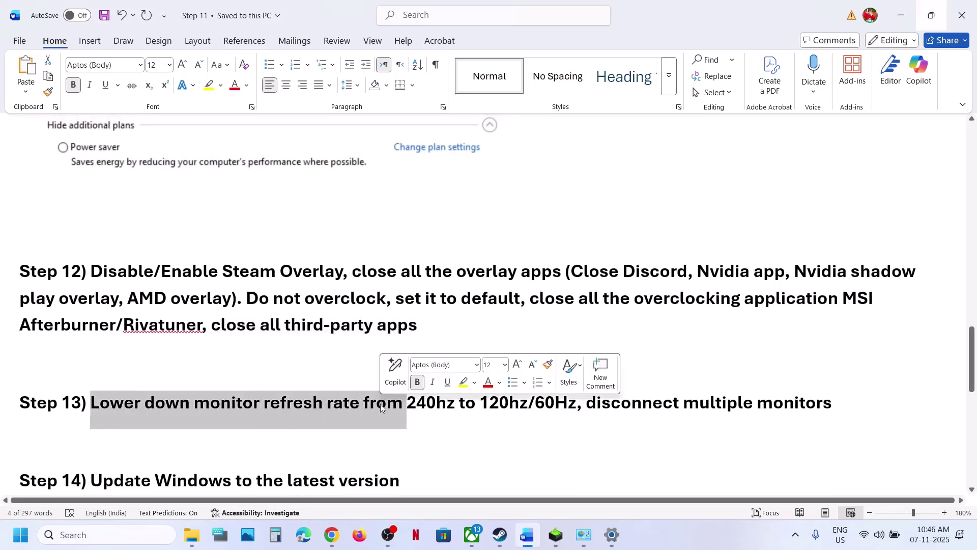
pyautogui.click(380, 404)
pyautogui.doubleClick(417, 404)
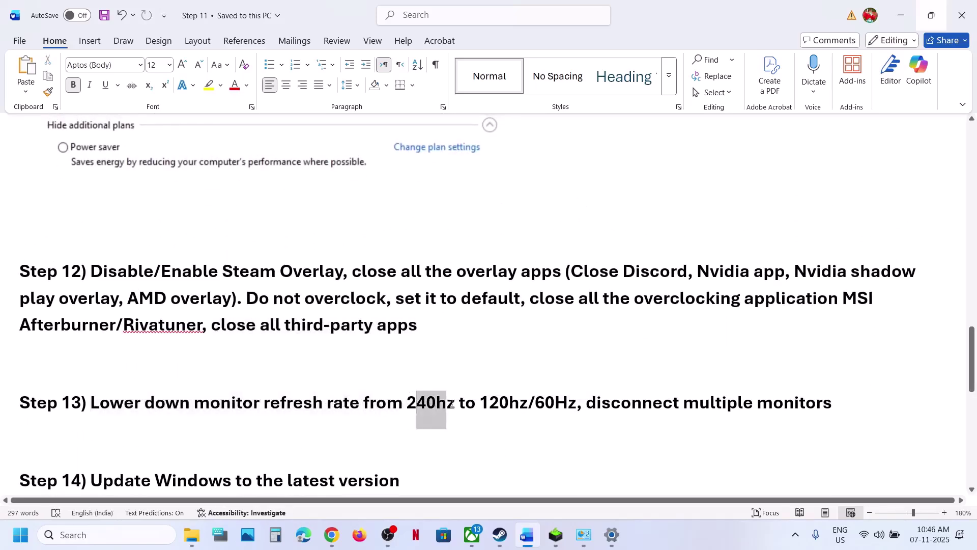
pyautogui.moveTo(483, 403); pyautogui.dragTo(790, 415)
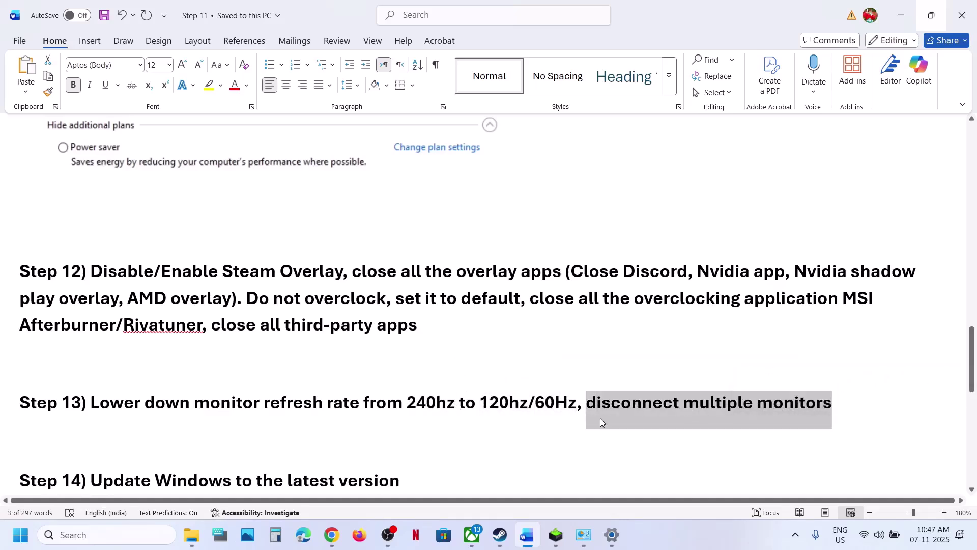
pyautogui.scroll(-1, 299, 408)
pyautogui.moveTo(198, 427); pyautogui.dragTo(413, 433)
pyautogui.hotkey('alt', 'Tab')
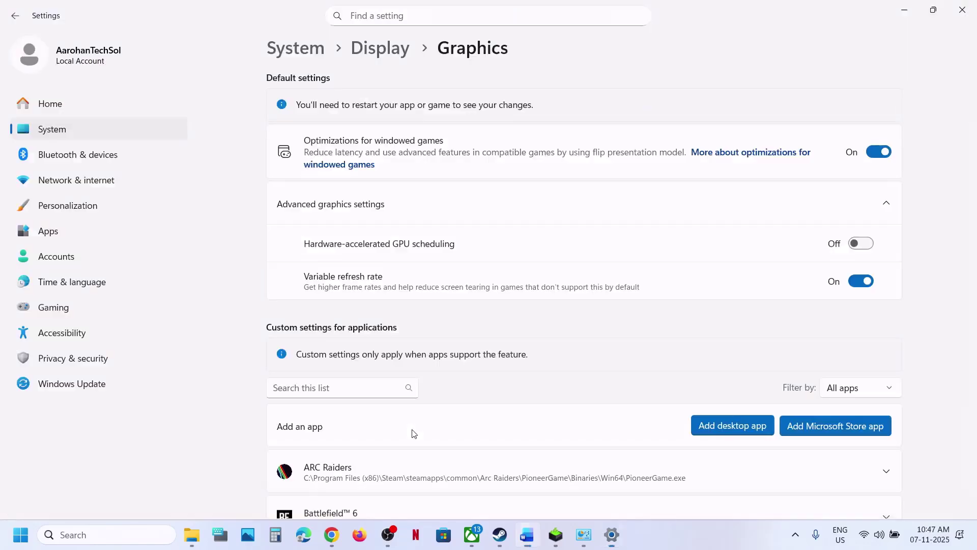
# Check for Windows updates, then show the Start menu's restart options
pyautogui.click(74, 392)
pyautogui.click(854, 108)
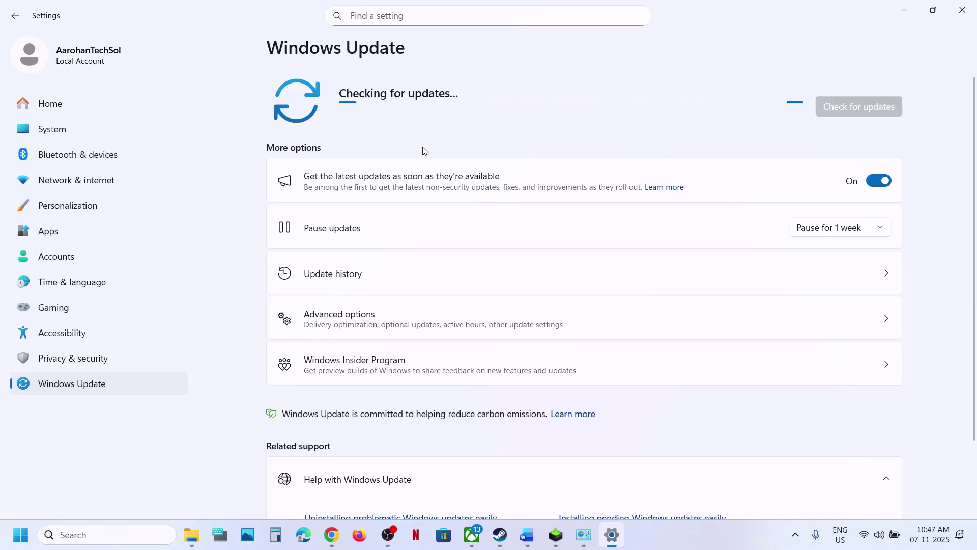
pyautogui.click(17, 520)
pyautogui.click(370, 490)
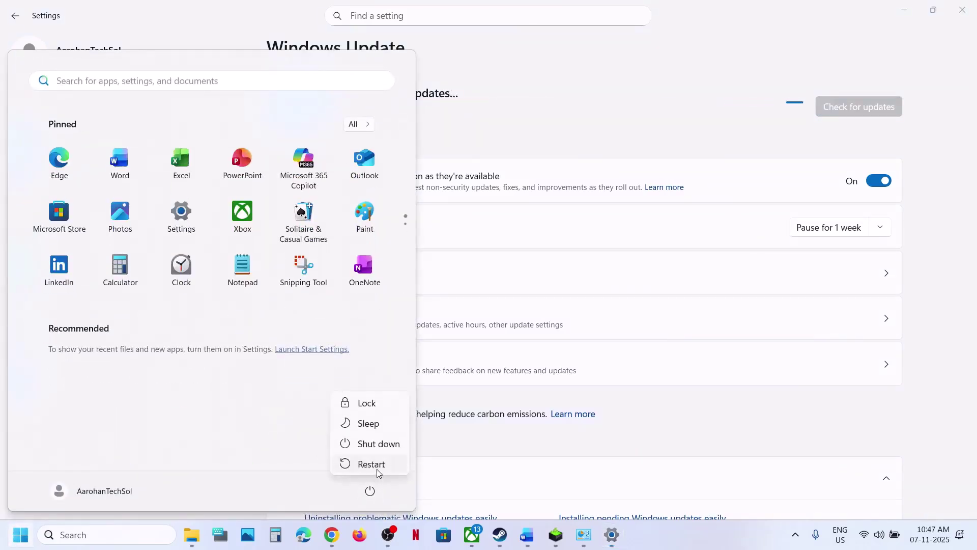
# Return to the Word guide and highlight 'Update BIOS' in Step 15
pyautogui.click(527, 534)
pyautogui.scroll(-2, 369, 404)
pyautogui.moveTo(148, 423); pyautogui.dragTo(227, 429)
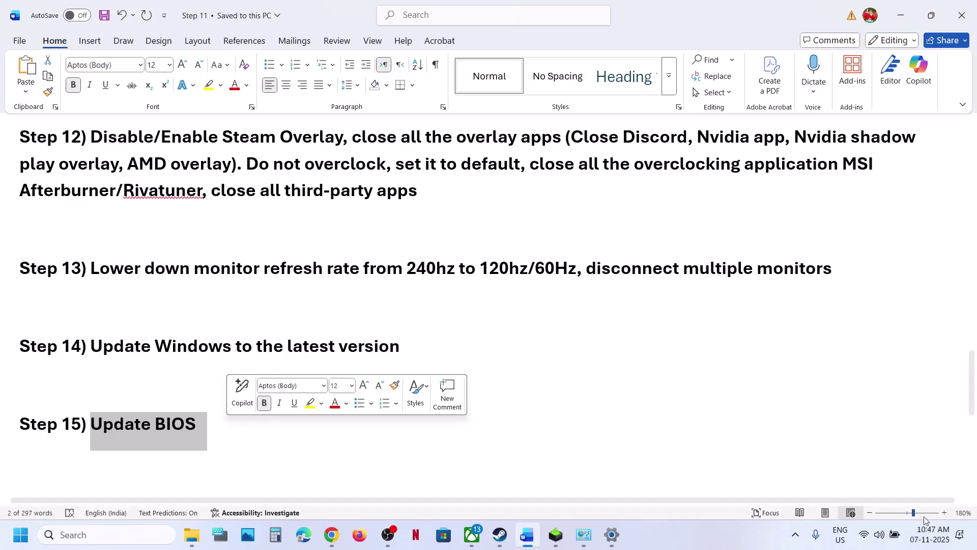
# Open and close quick settings, then scroll down to the virtual memory notes
pyautogui.click(880, 535)
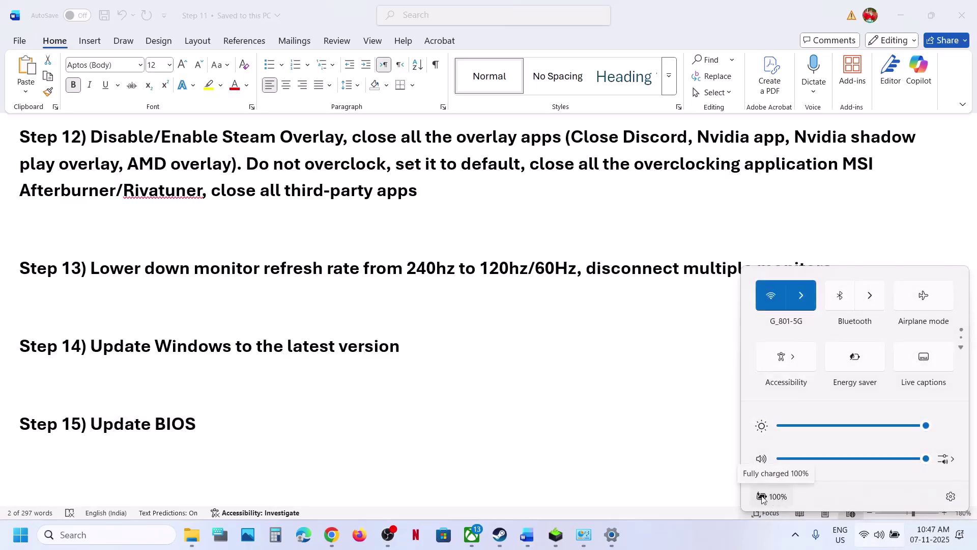
pyautogui.click(212, 436)
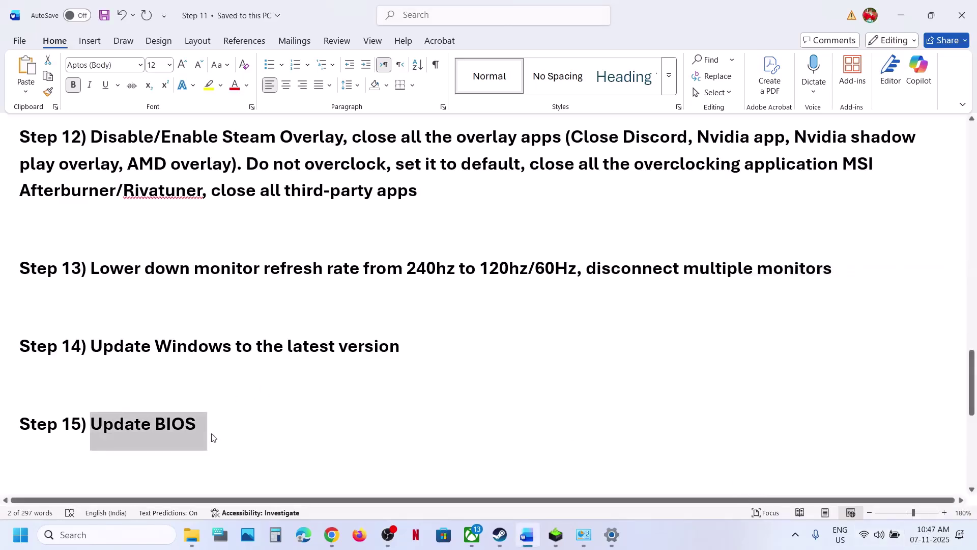
pyautogui.scroll(-3, 213, 433)
pyautogui.scroll(-1, 213, 434)
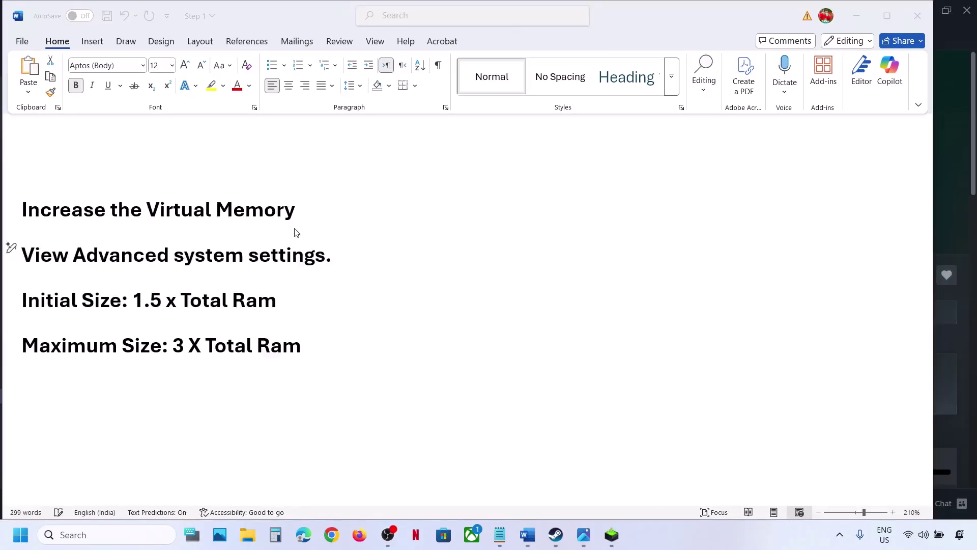
# Copy the line 'View Advanced system settings.' and paste it into Windows search
pyautogui.tripleClick(293, 249)
pyautogui.rightClick(182, 267)
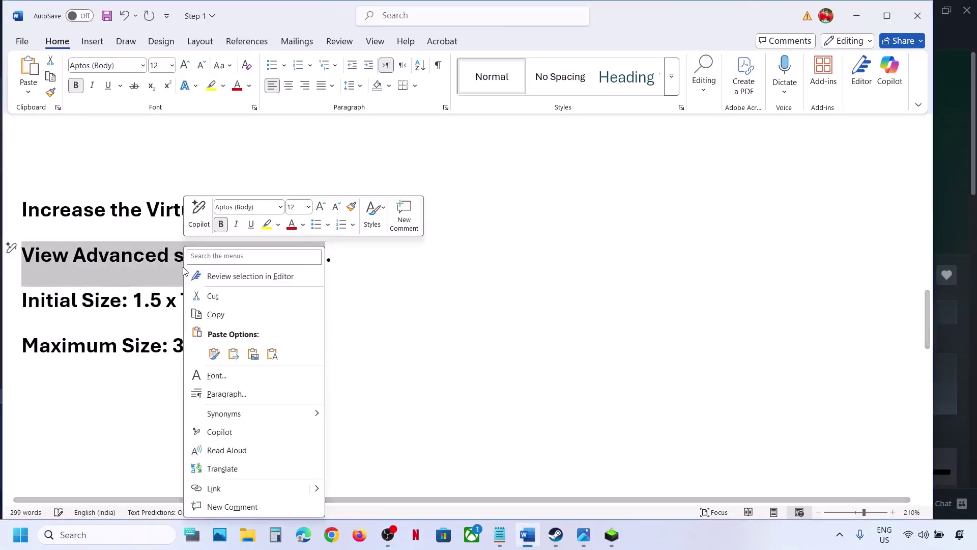
pyautogui.click(230, 312)
pyautogui.click(102, 535)
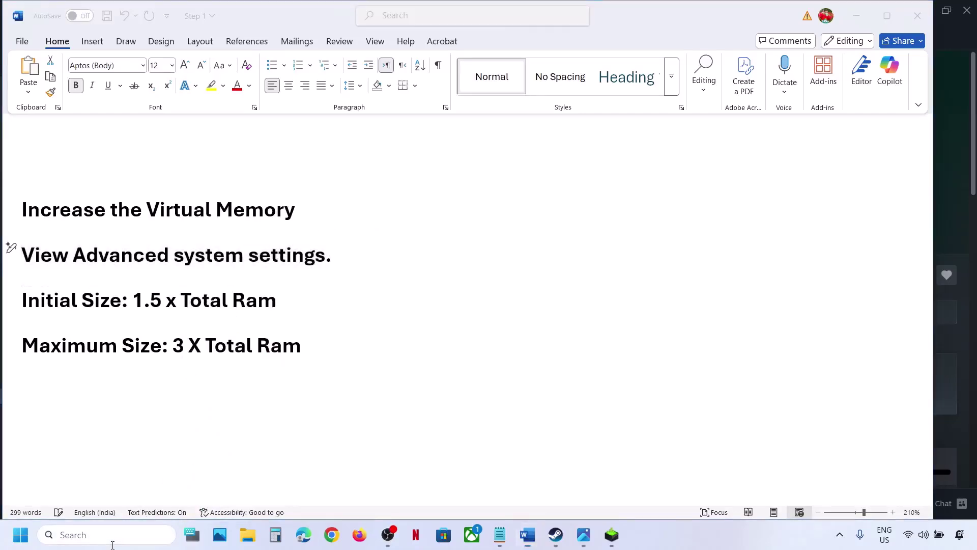
pyautogui.hotkey('ctrl', 'v')
# Disable automatic paging file management and choose Custom size for drive C: virtual memory
pyautogui.click(162, 148)
pyautogui.moveTo(284, 109); pyautogui.dragTo(797, 158)
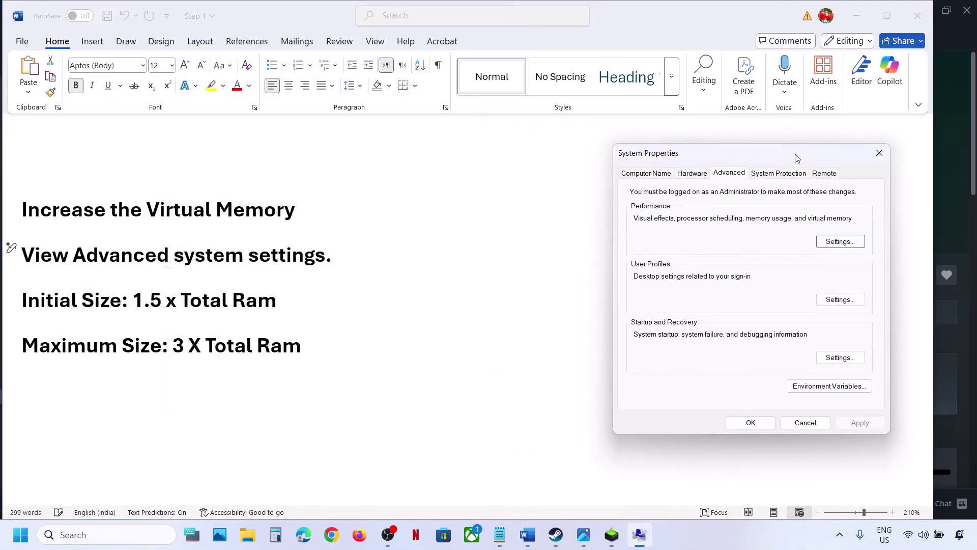
pyautogui.click(858, 247)
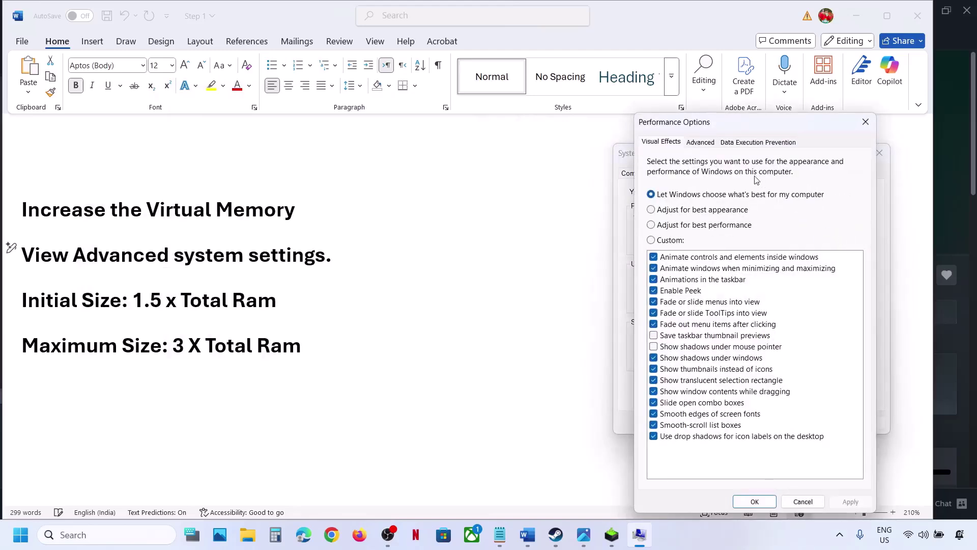
pyautogui.click(699, 144)
pyautogui.click(830, 315)
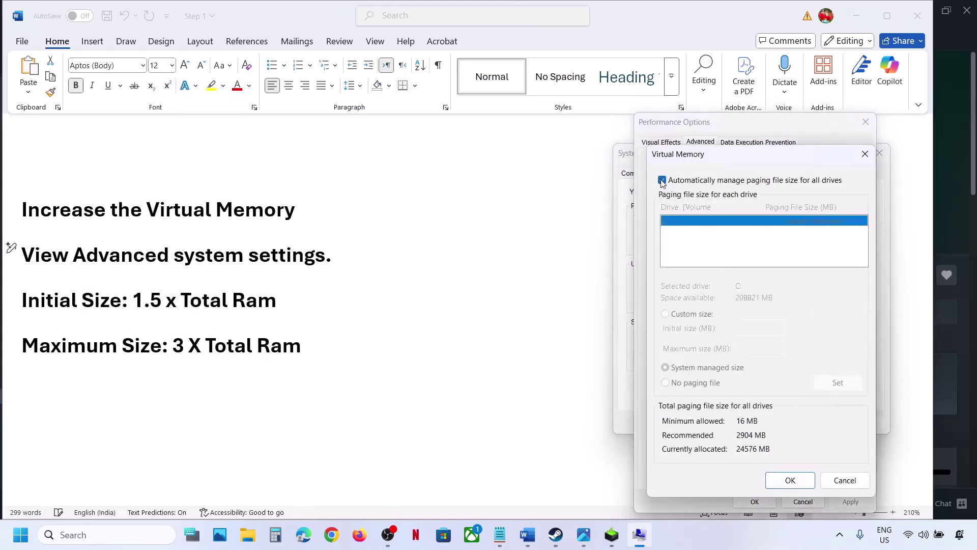
pyautogui.click(663, 180)
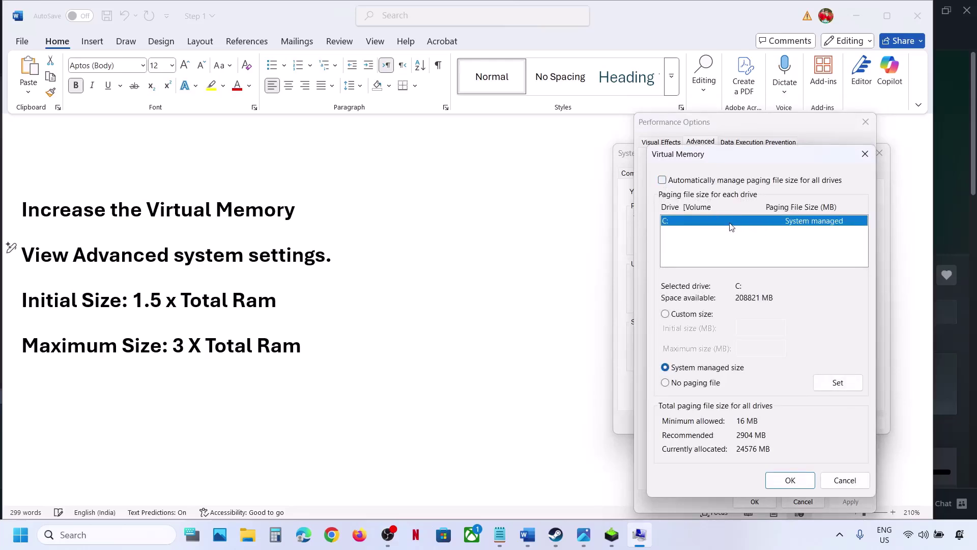
pyautogui.click(667, 314)
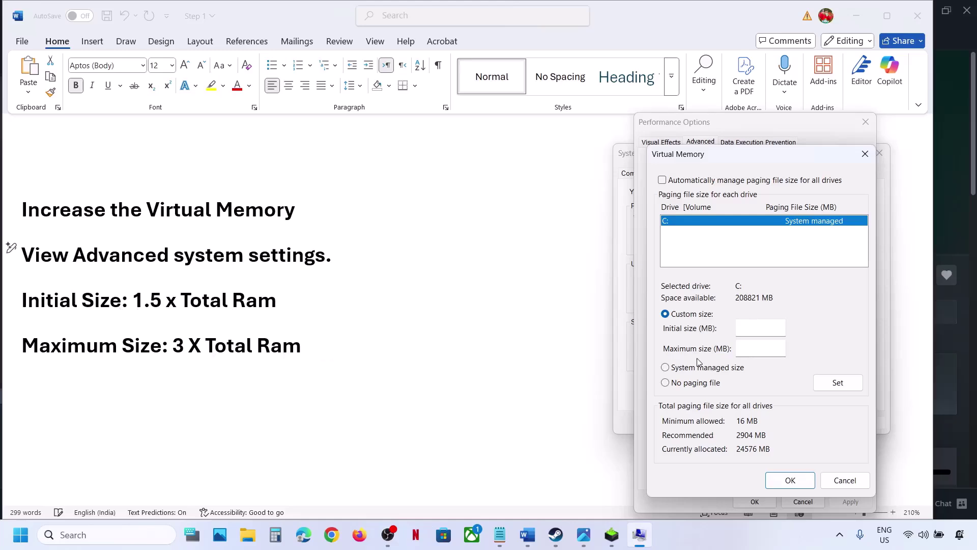
pyautogui.press('super+i')
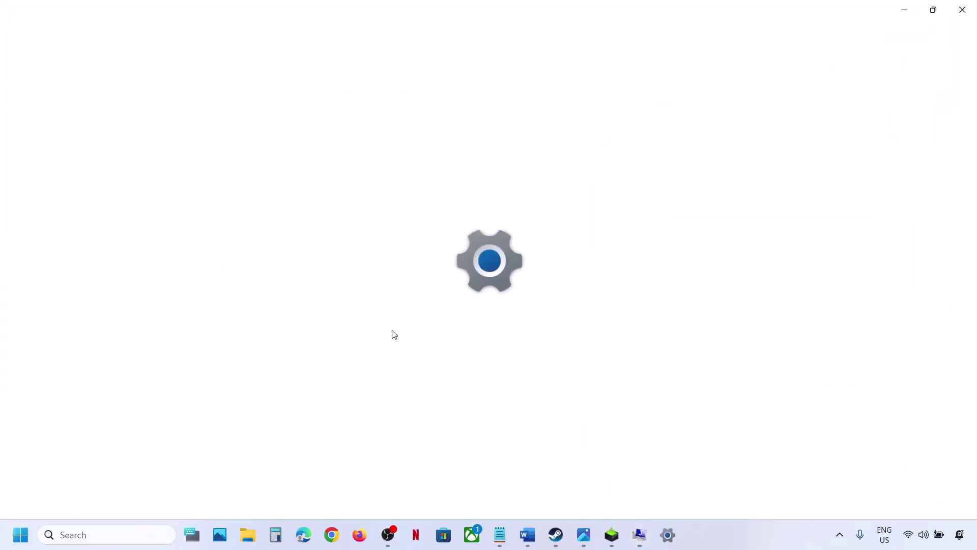
# Open System > About to read the installed RAM: 16.0 GB (15.7 GB usable)
pyautogui.click(69, 134)
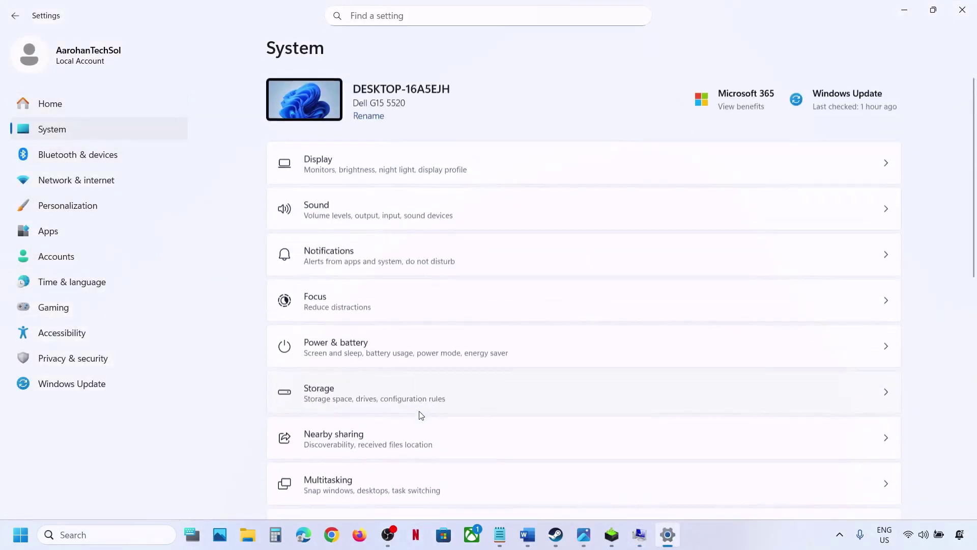
pyautogui.scroll(-3, 419, 411)
pyautogui.scroll(-5, 374, 481)
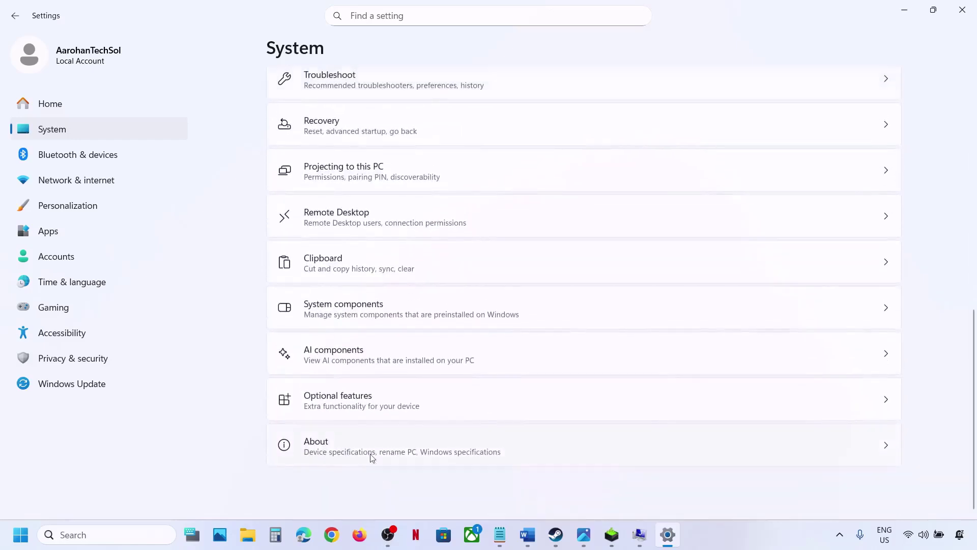
pyautogui.click(344, 444)
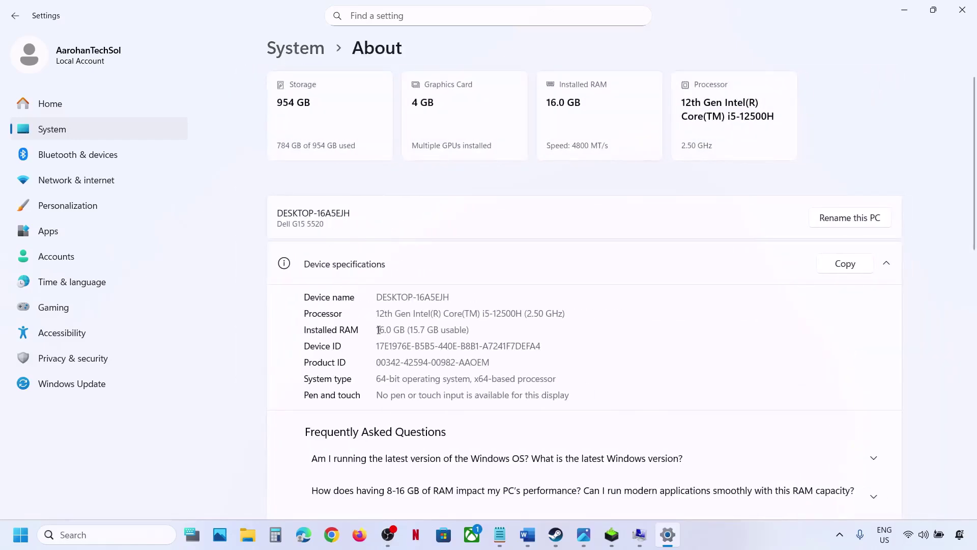